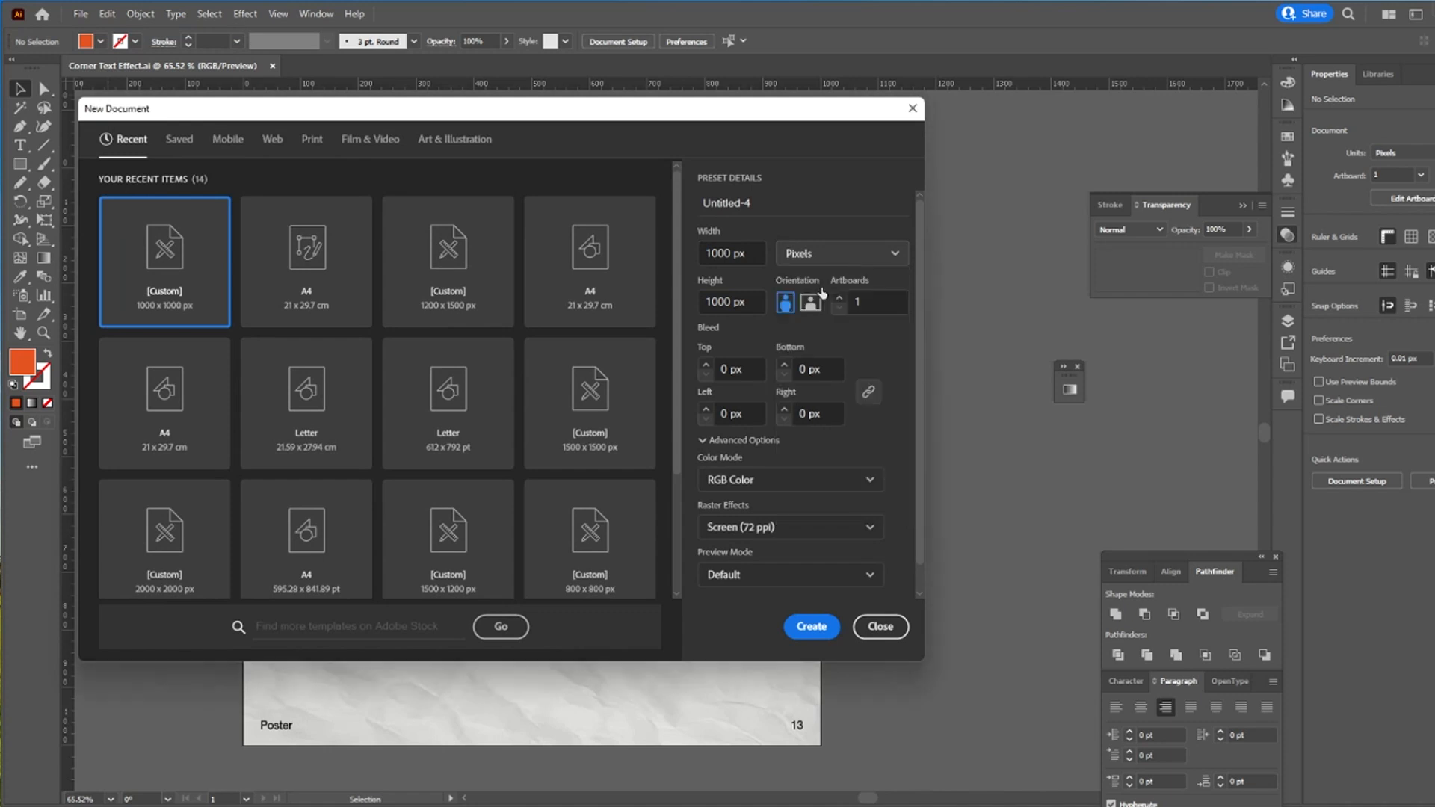
Step: Create a 1000 x 1000 px RGB document and copy the orange and black colour squares into it from Corner Text Effect.ai
click(811, 626)
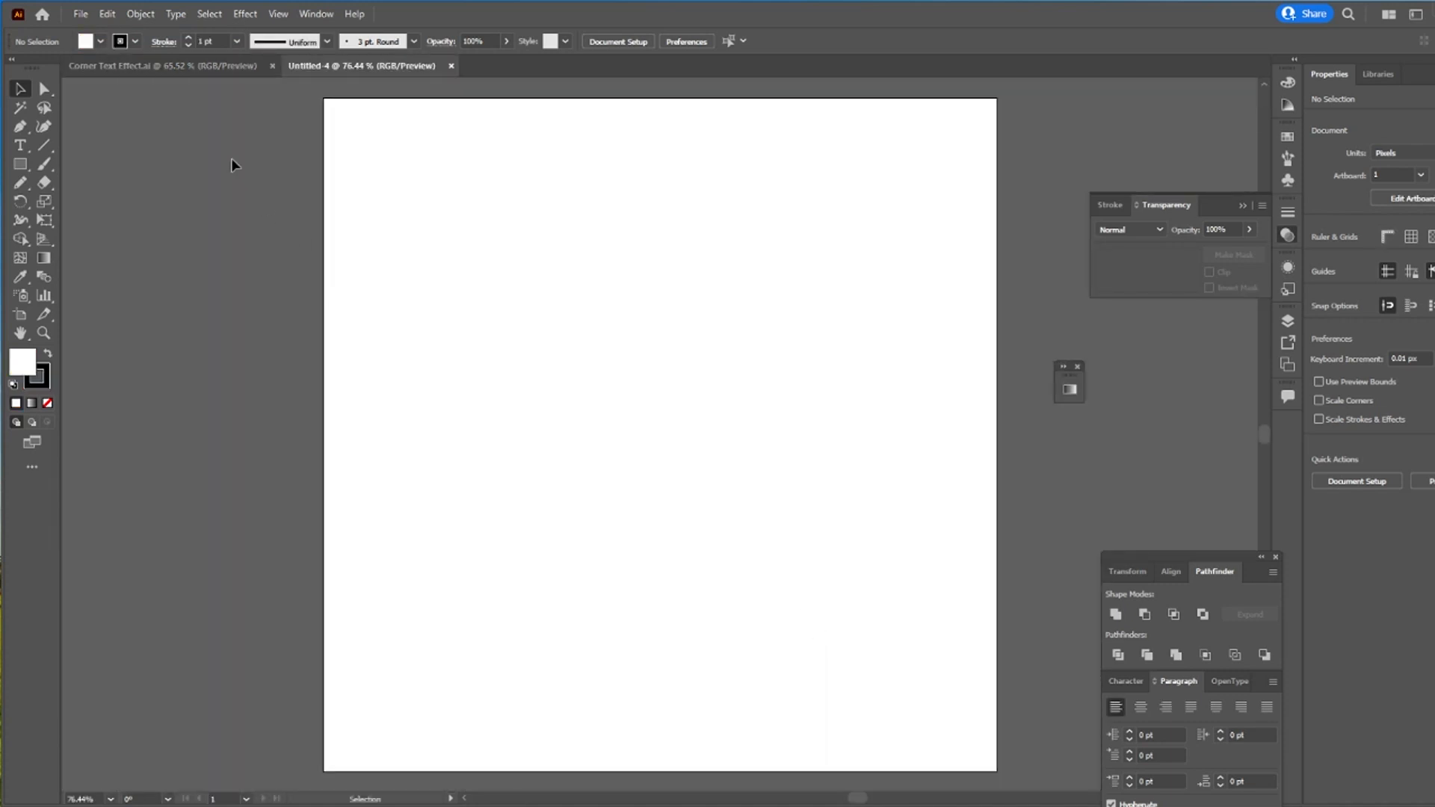
click(203, 66)
drag(912, 439, 974, 496)
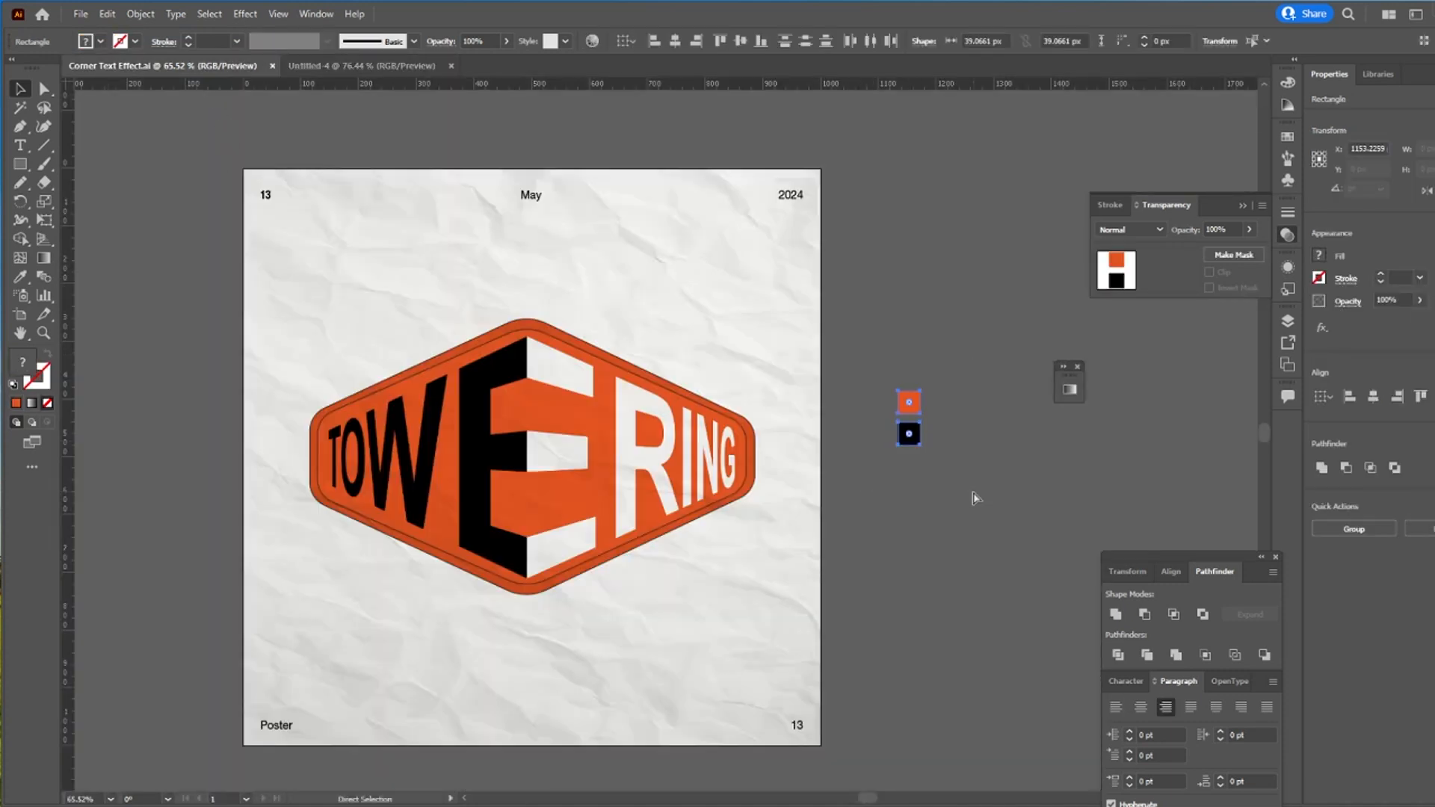
key(ctrl+c)
click(377, 69)
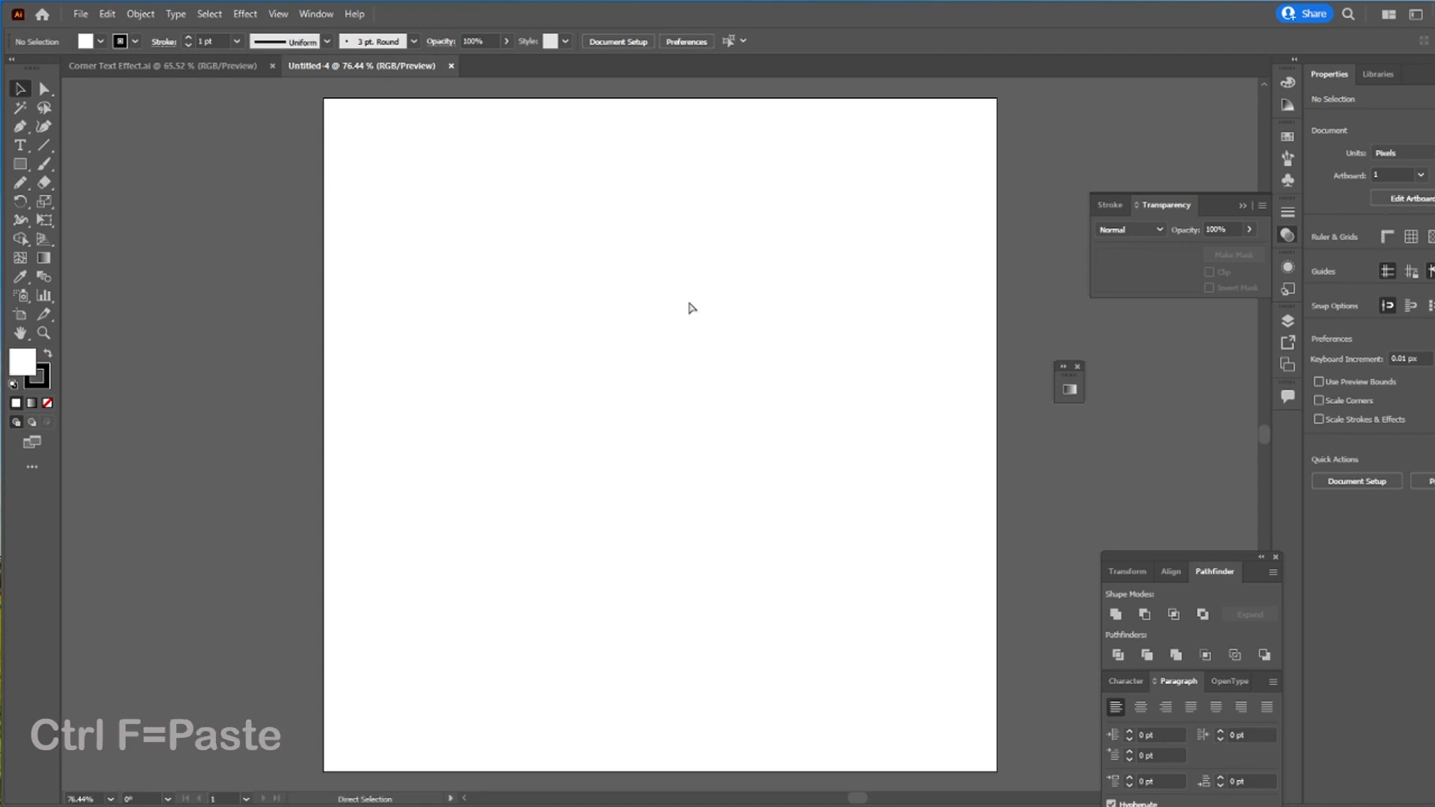
key(ctrl+f)
click(675, 364)
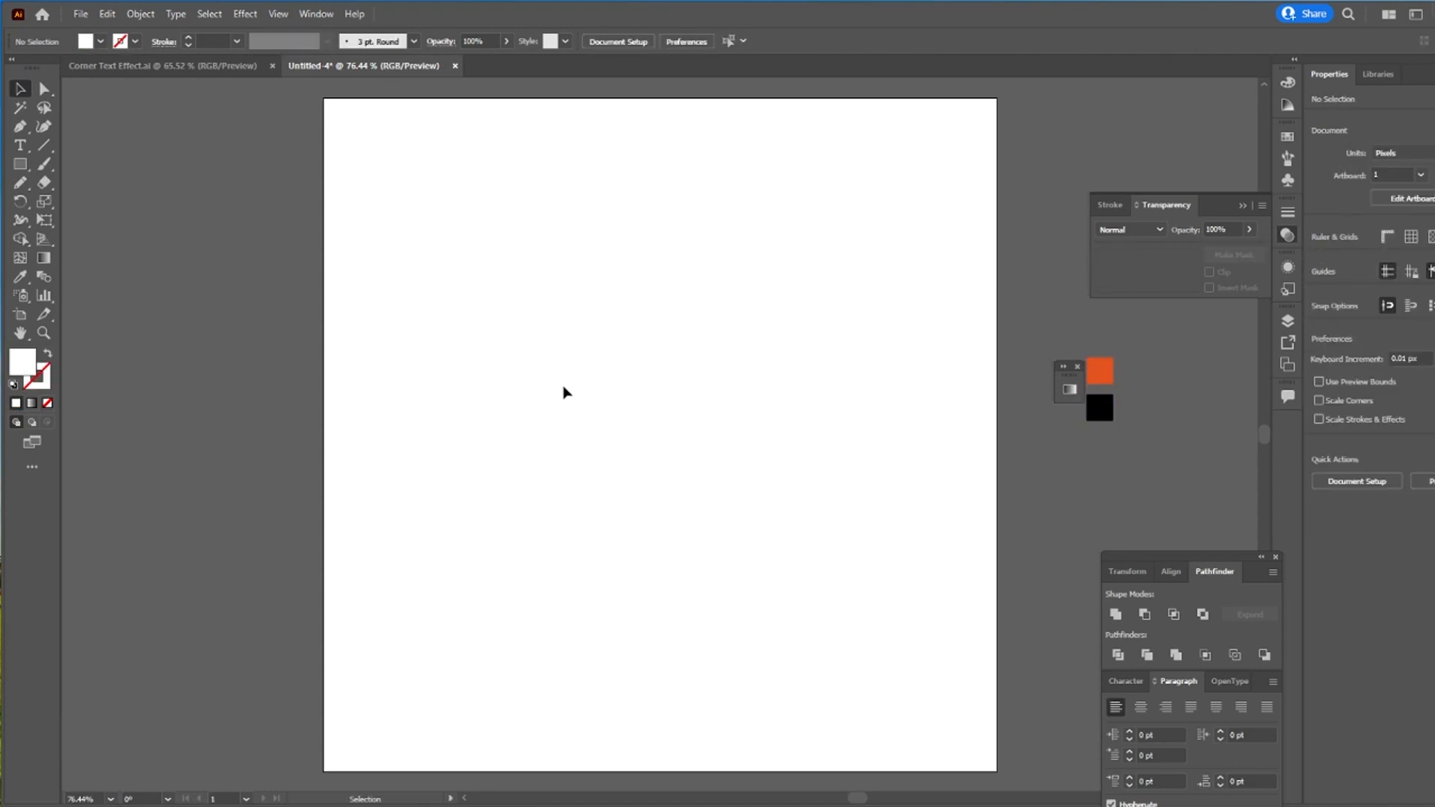
Step: Add the text TOWERING, enlarge it to about 130 pt and place it near the middle of the artboard
key(t)
click(625, 400)
key(BackSpace)
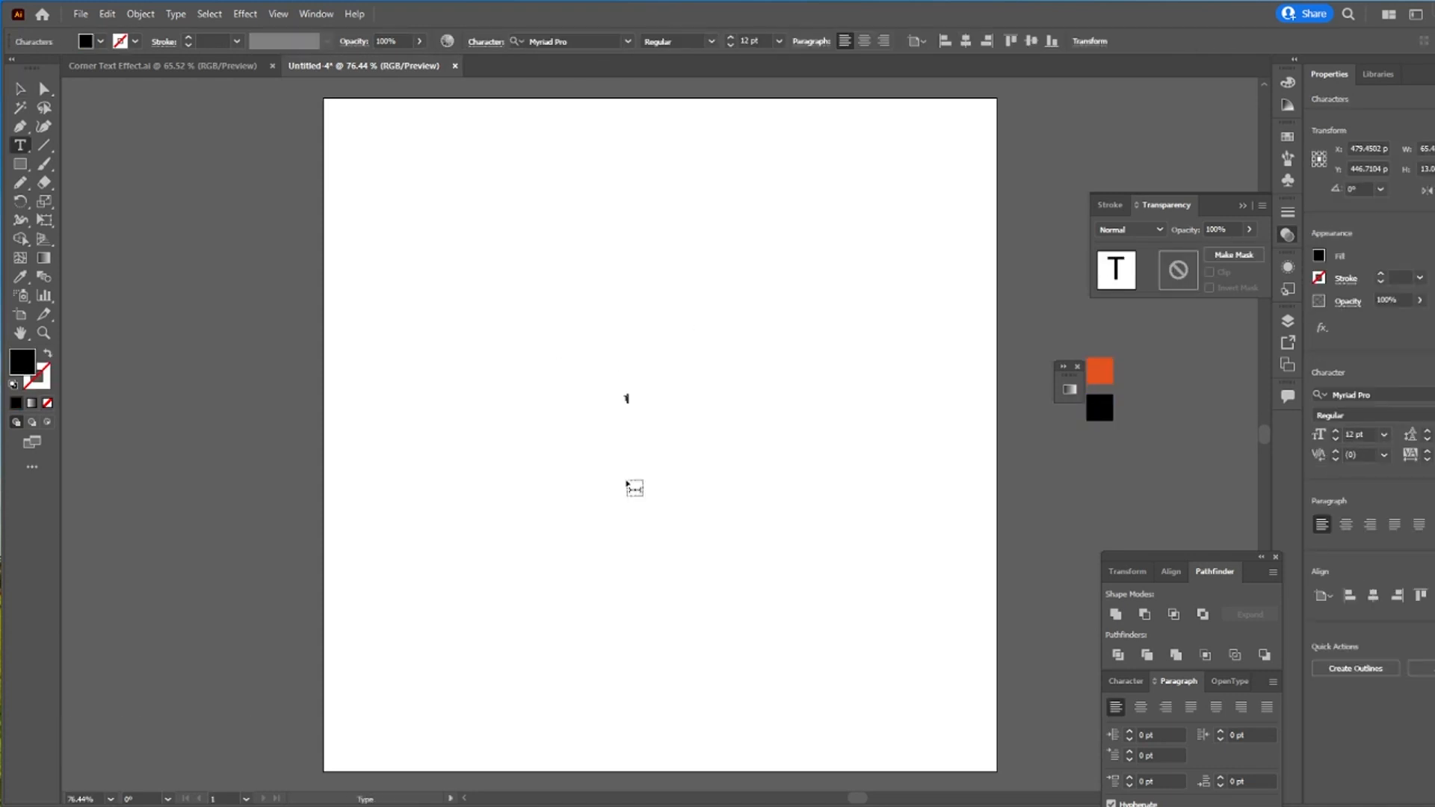
text(TOWERING)
key(Escape)
drag(647, 413, 653, 530)
drag(666, 444, 694, 441)
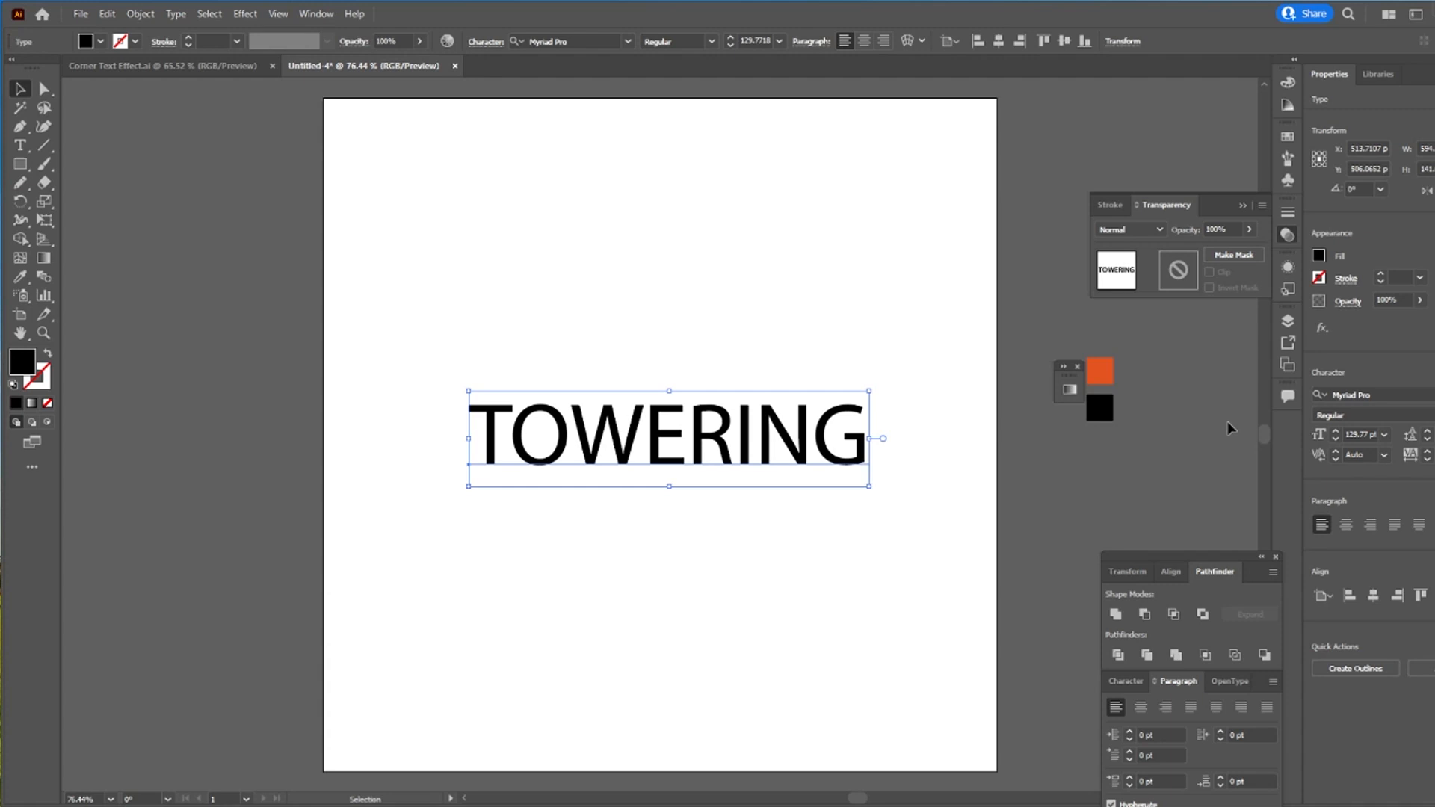
Step: Set the TOWERING text in Helvetica Neue LT Std 75 Bold and move it back to the middle of the artboard
click(1384, 395)
text(He)
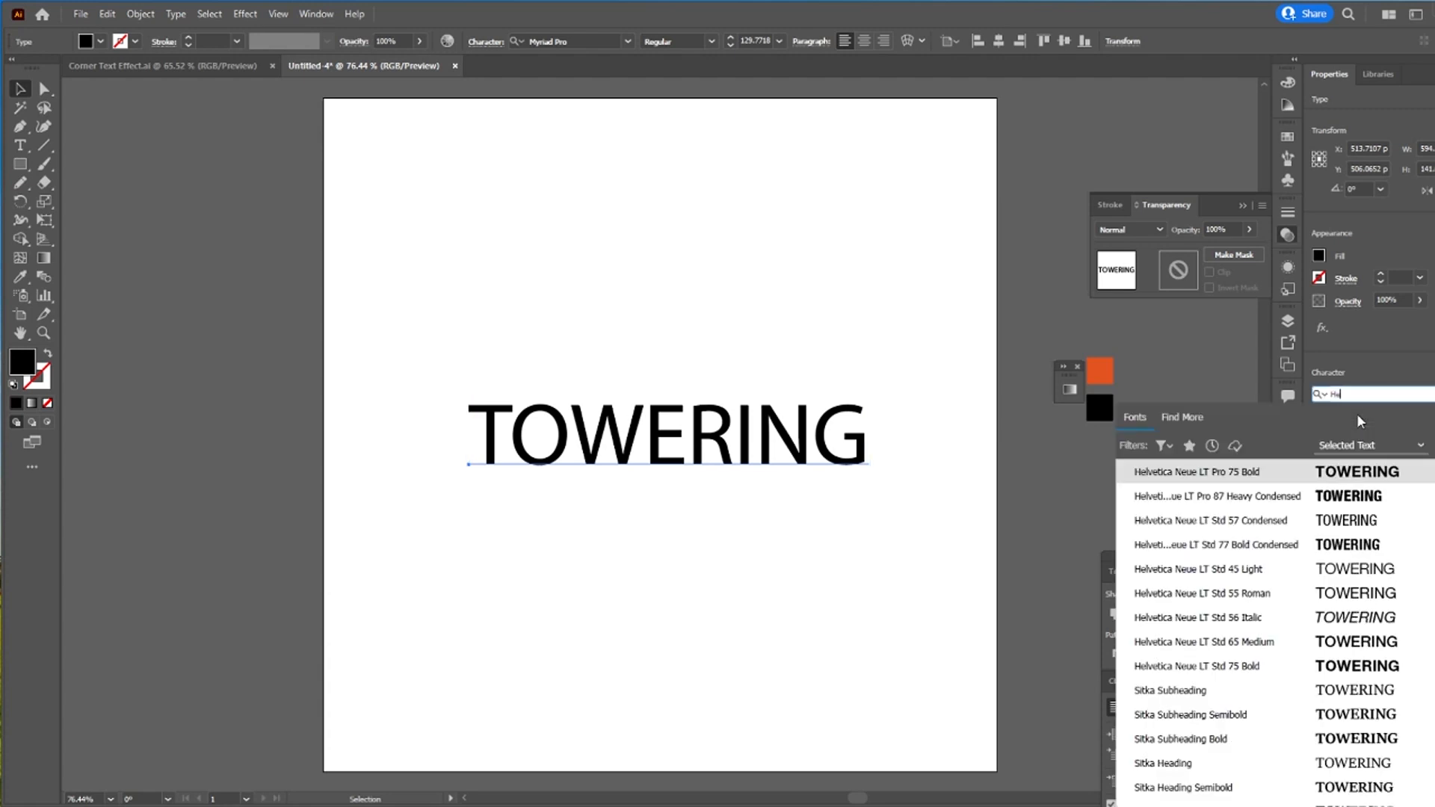
text(lvetica)
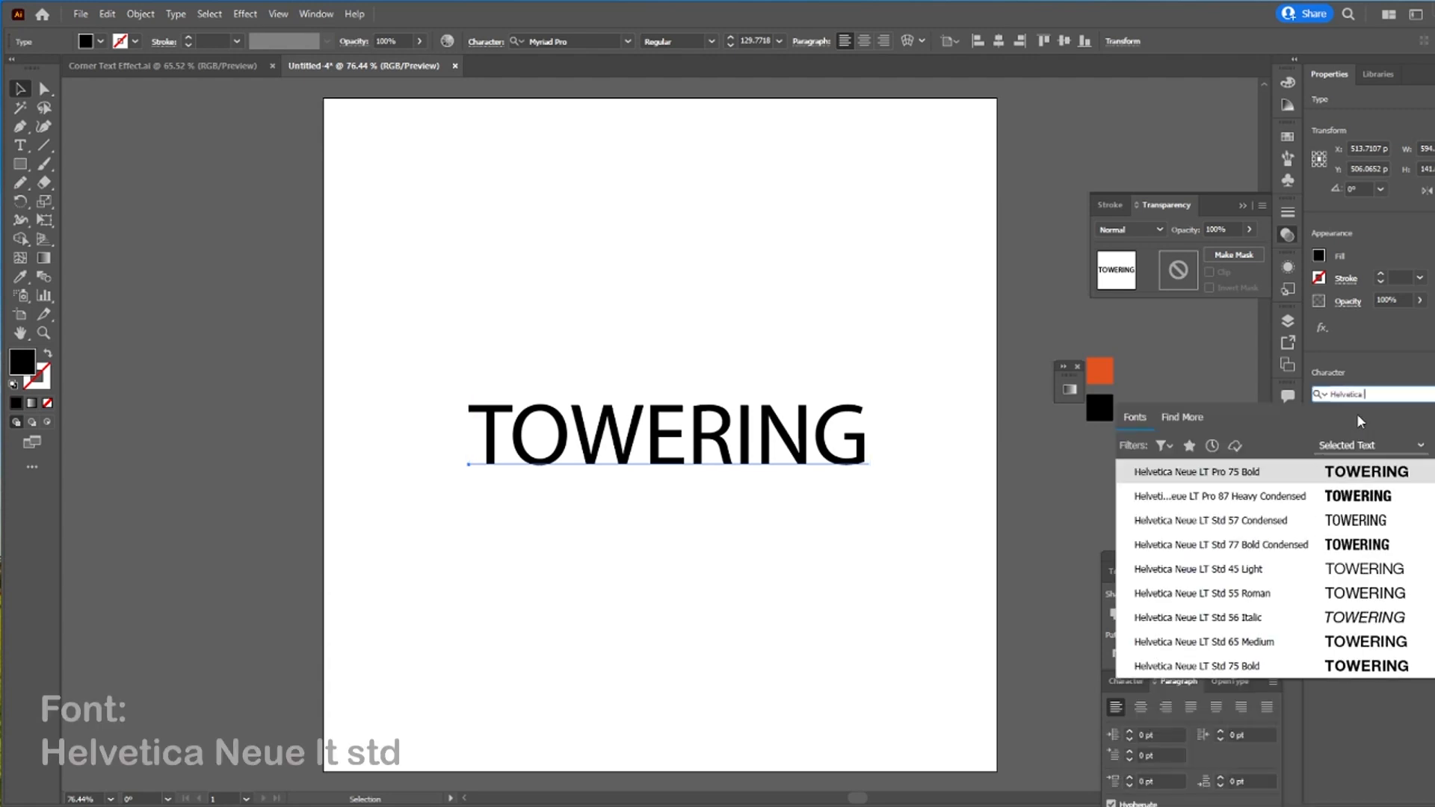
text( neue lt std)
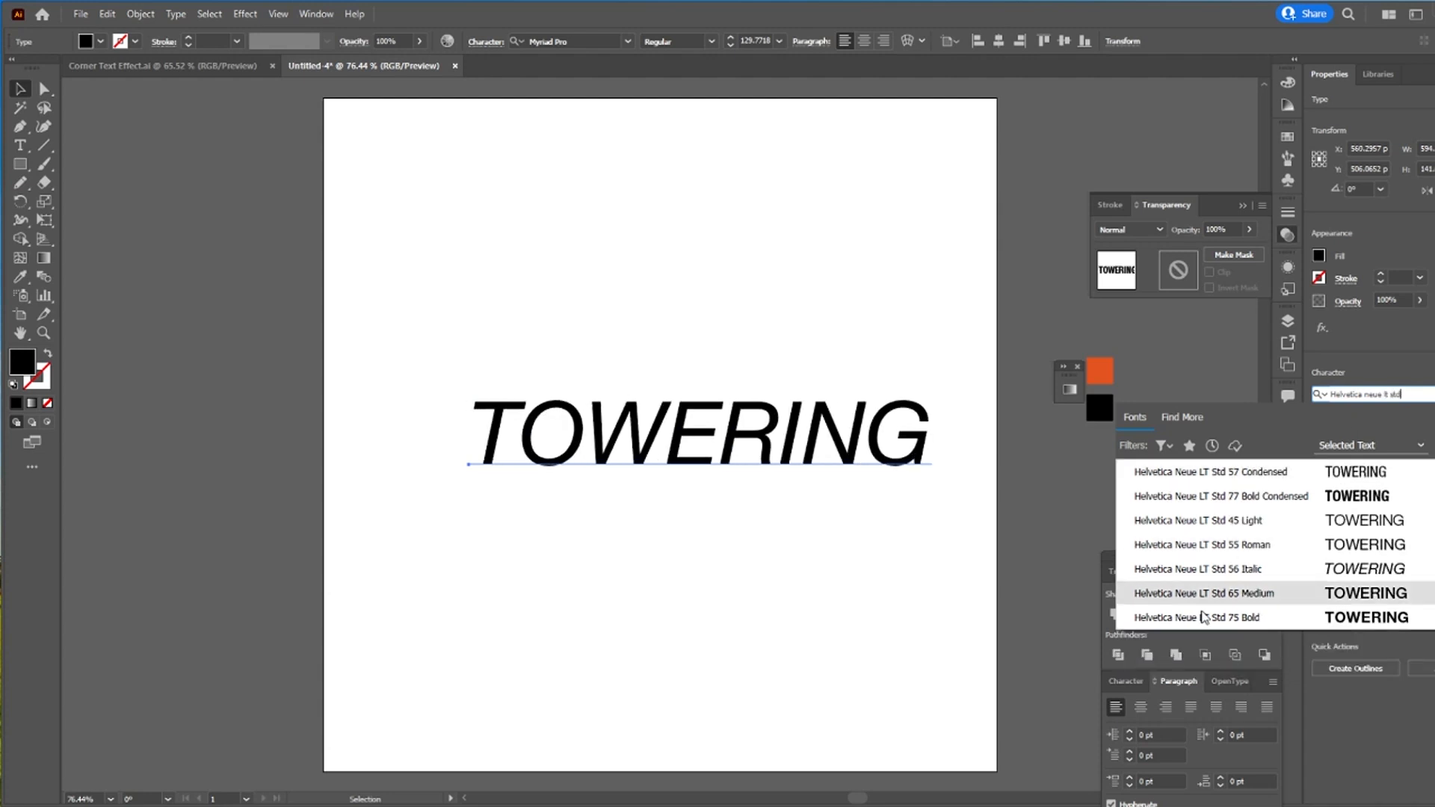
click(1200, 618)
click(577, 492)
drag(613, 455, 587, 454)
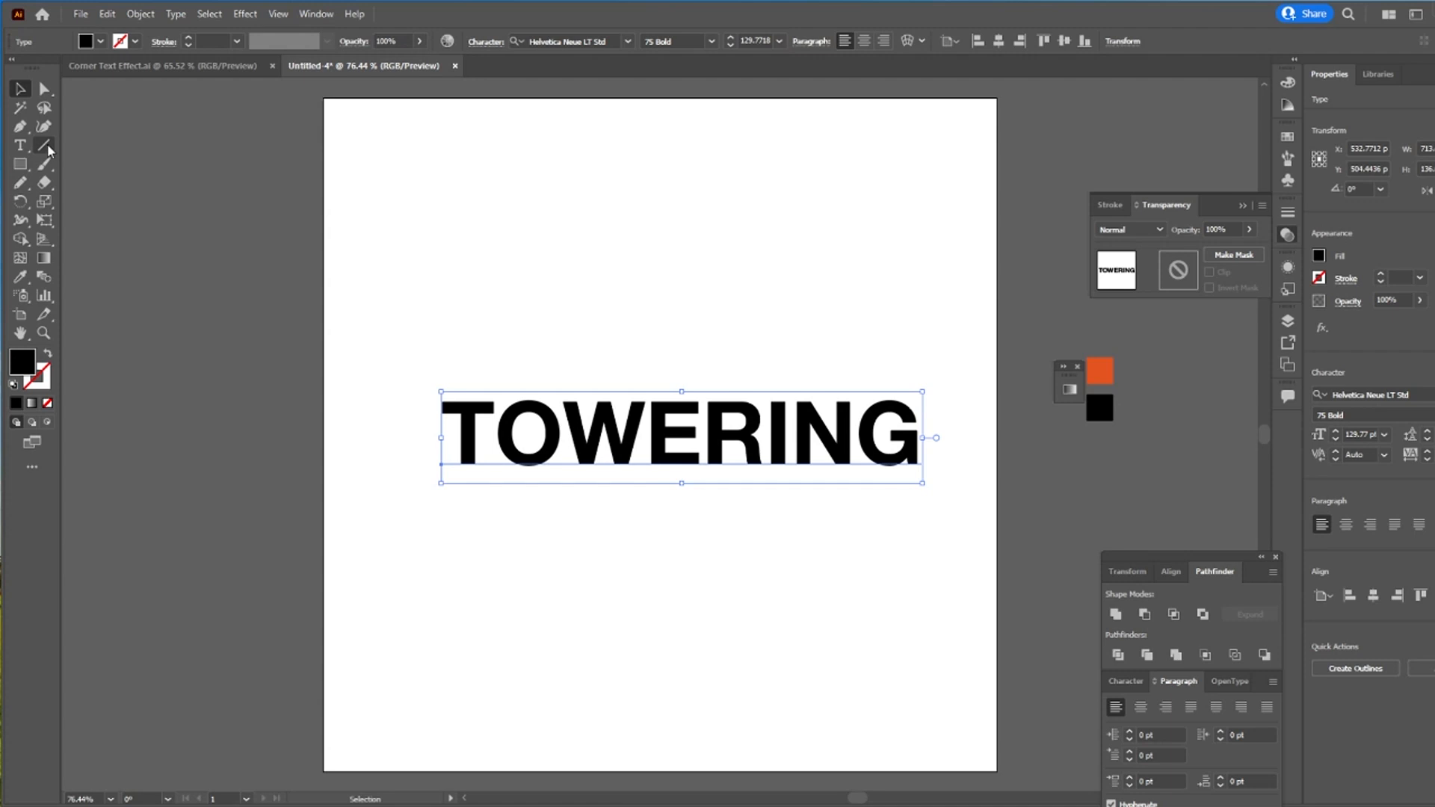
Step: Convert the text to outlines and draw a vertical line about 388 px long, aligned to its horizontal center
right_click(586, 426)
click(631, 568)
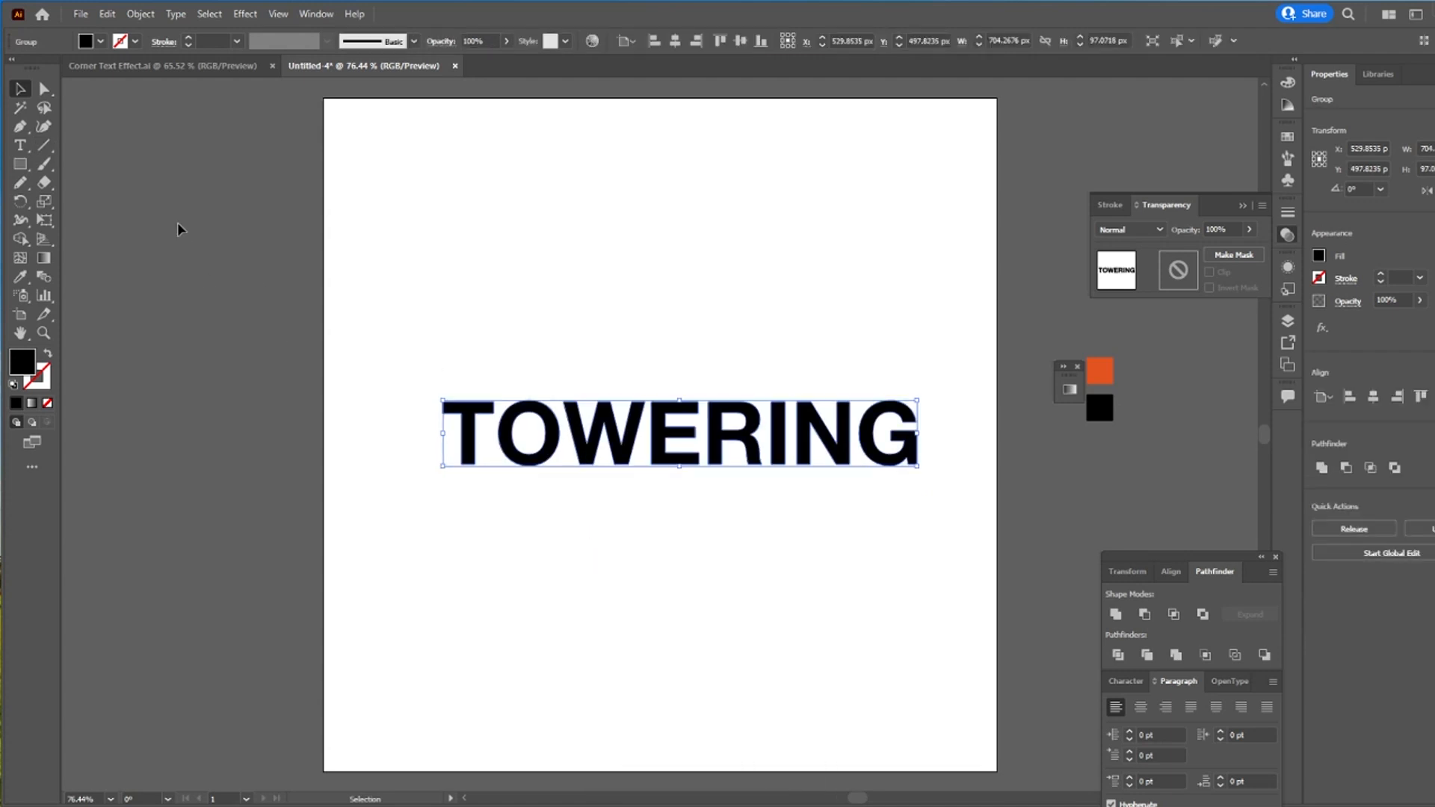
click(44, 145)
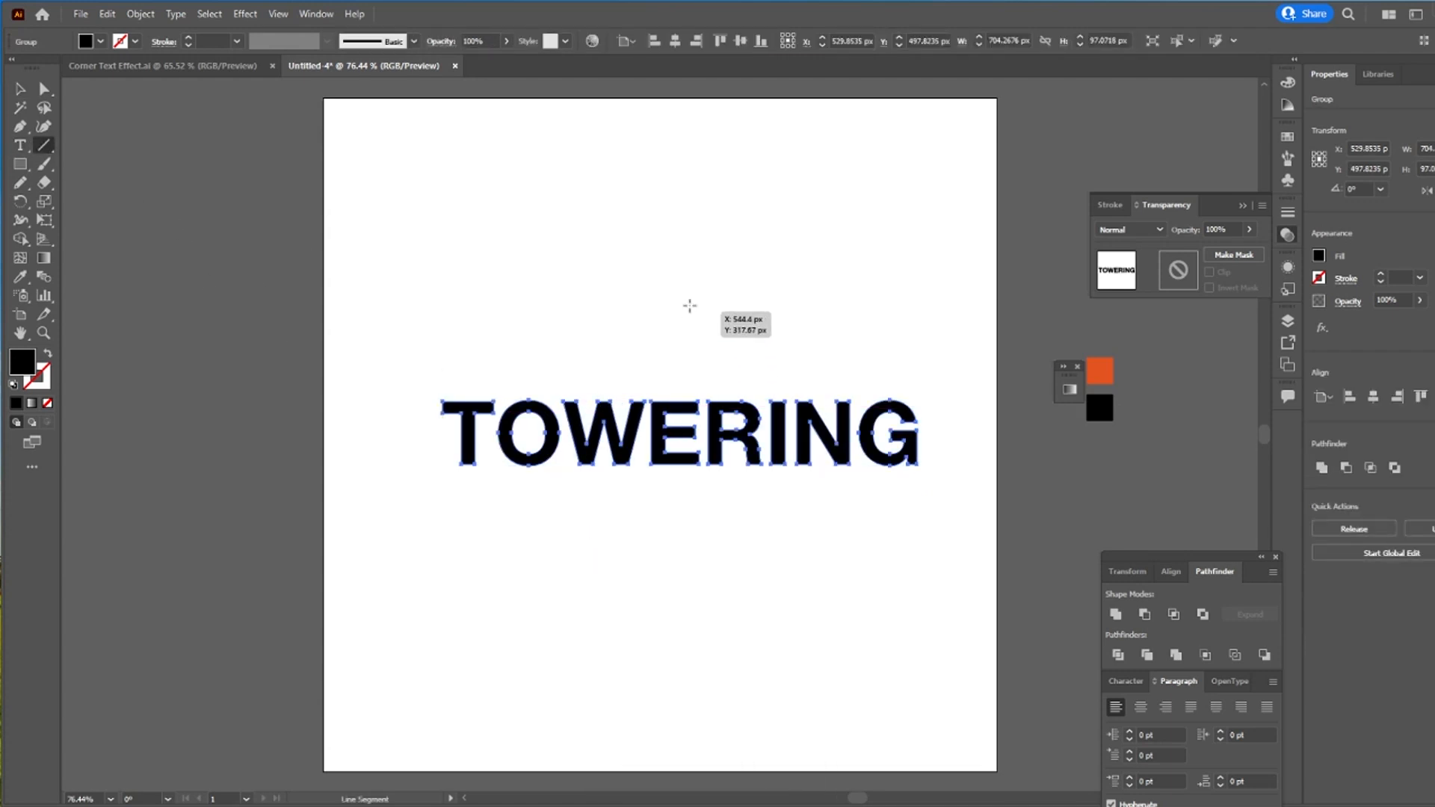
mouse_move(676, 294)
mouse_down()
mouse_move(674, 555)
mouse_move(572, 388)
mouse_move(725, 441)
mouse_up()
key(v)
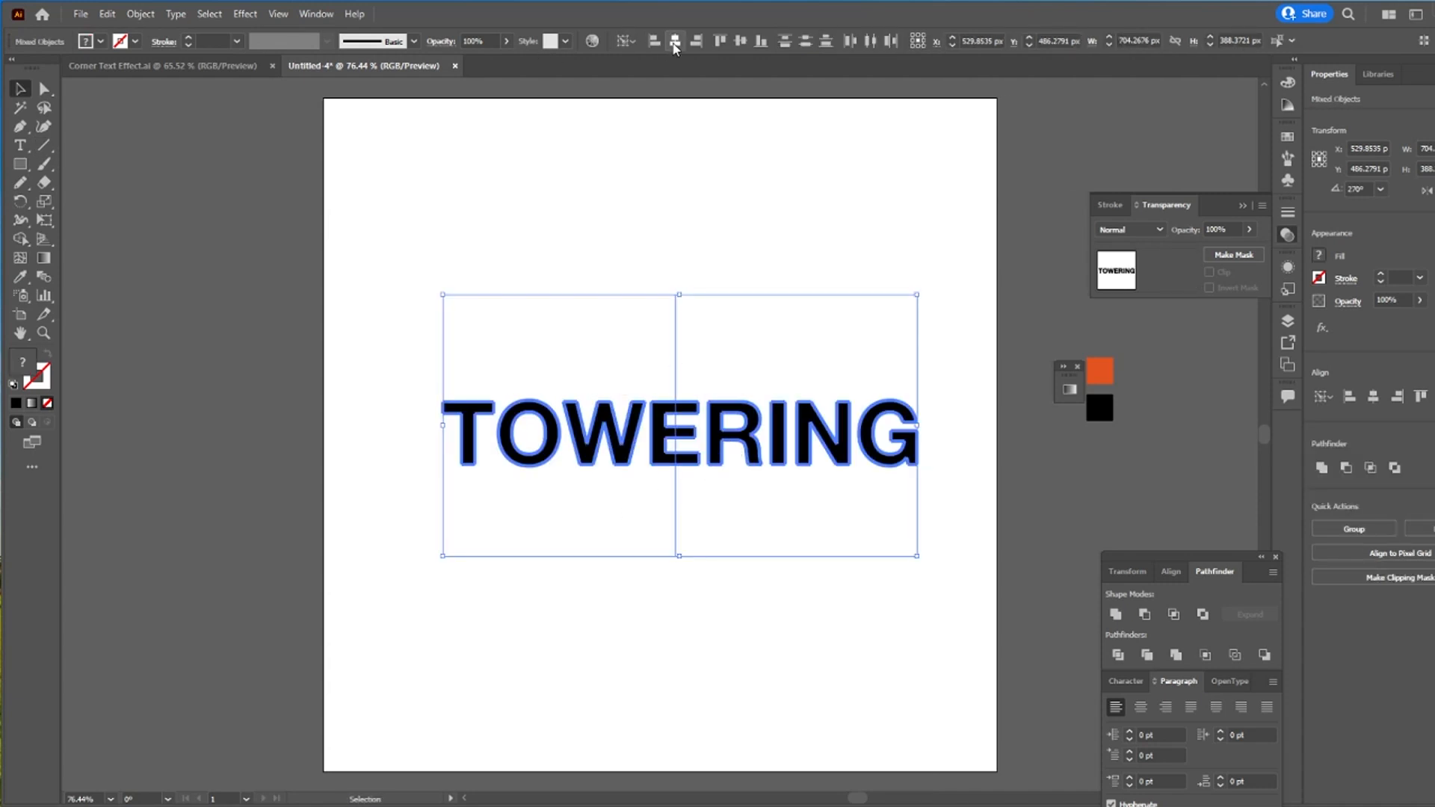
click(675, 41)
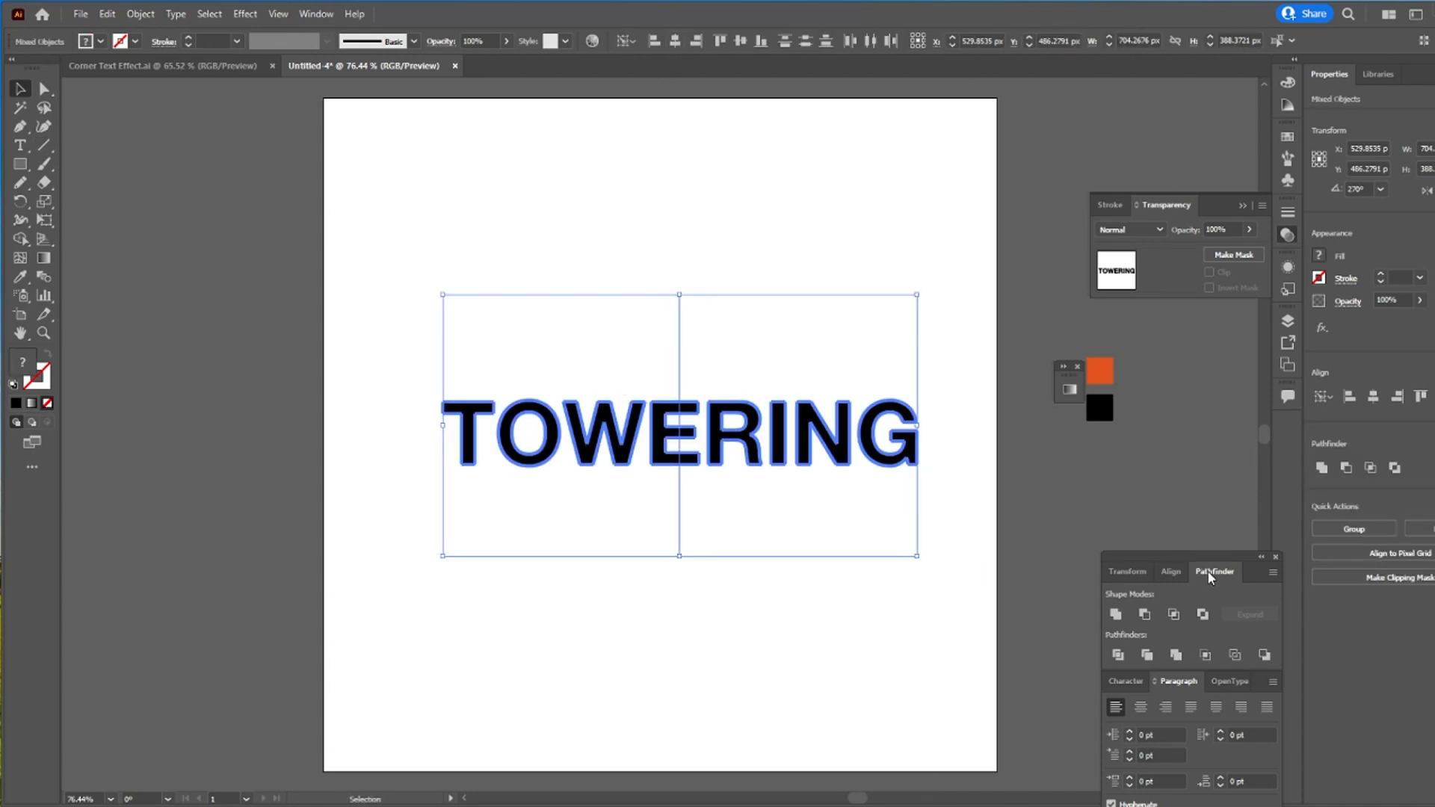
Step: Divide the outlined lettering along the vertical line with Pathfinder and ungroup the resulting pieces
click(1117, 655)
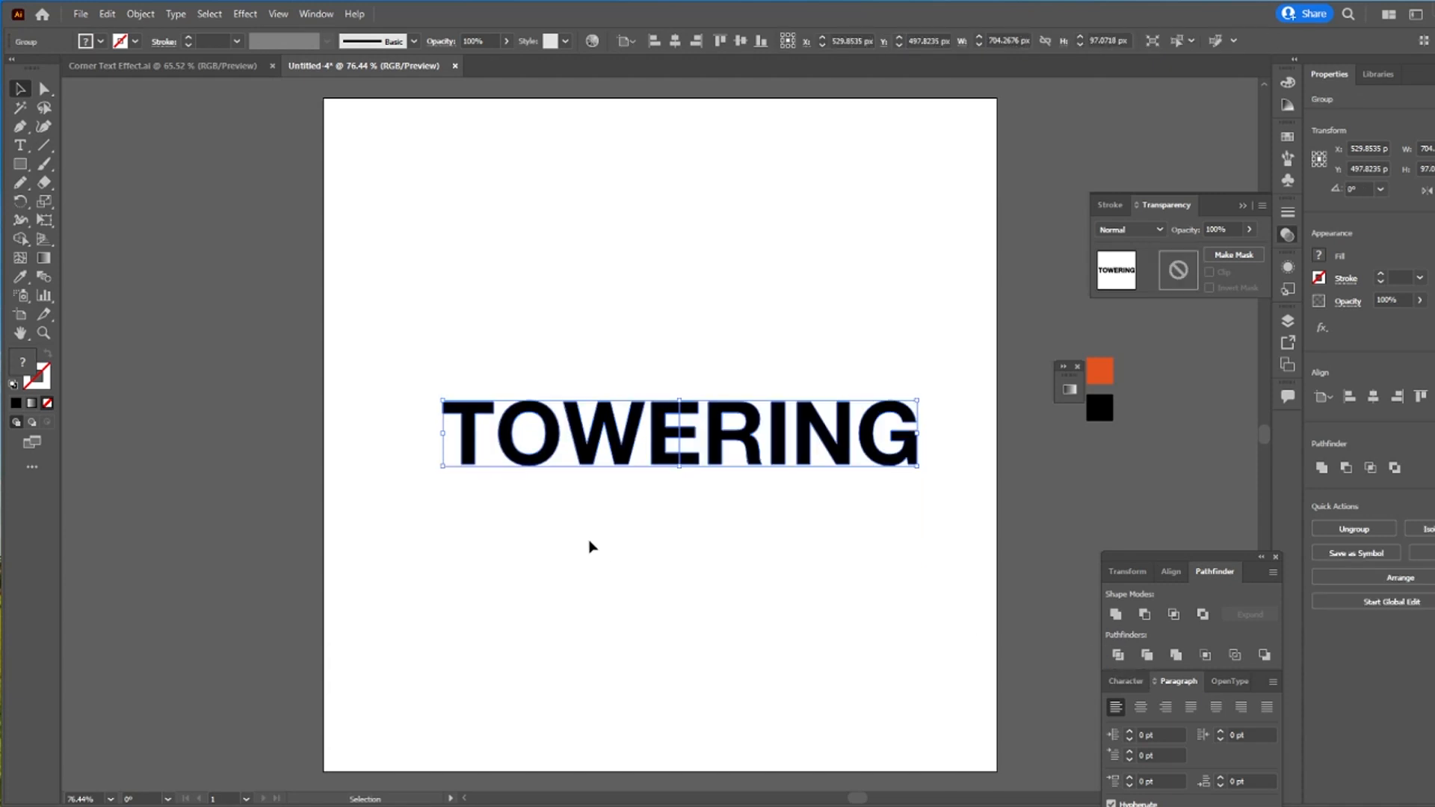
right_click(685, 465)
click(755, 596)
click(678, 551)
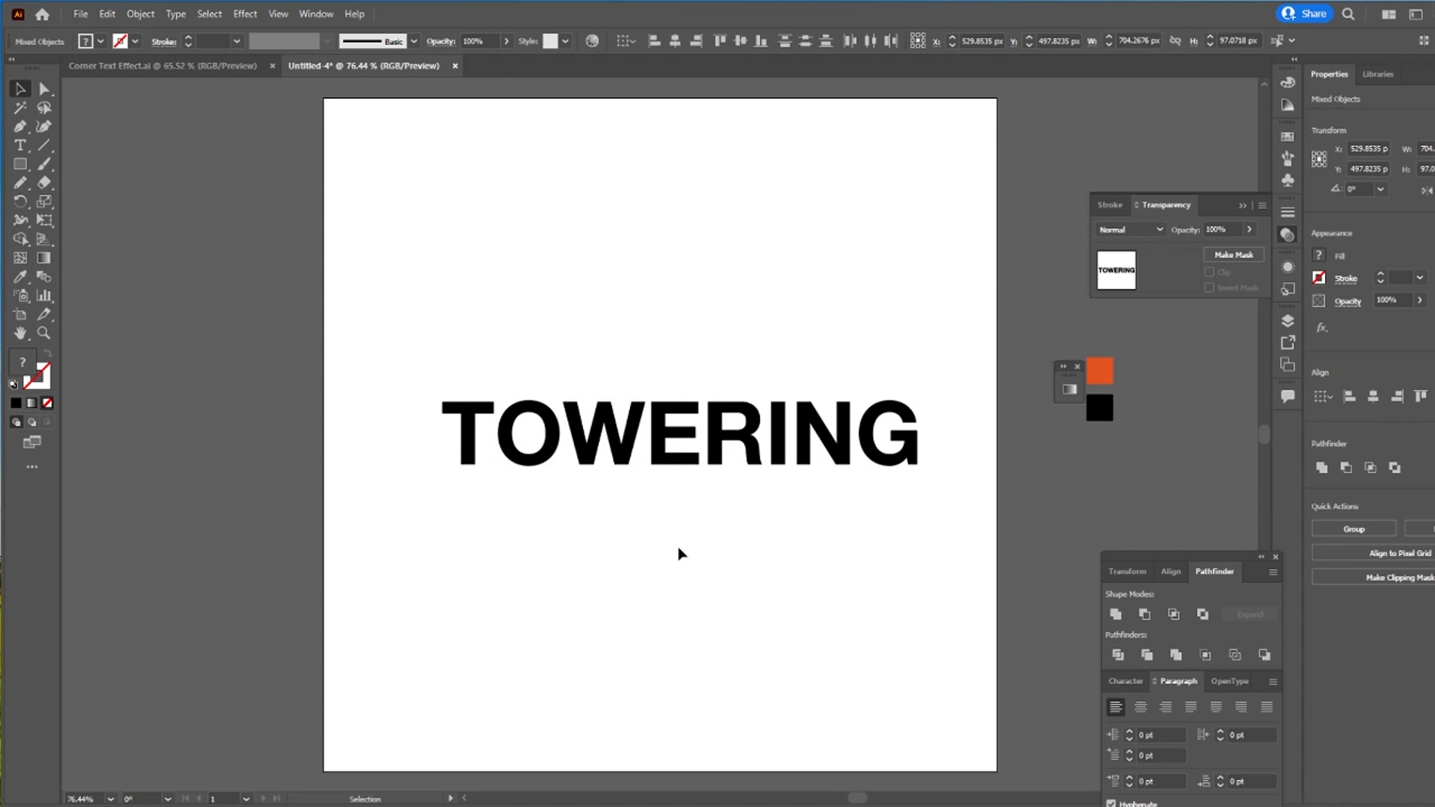
Step: Group the pieces right of the cut (ERING half) and the pieces left of it (TOWE half) separately
click(695, 469)
drag(680, 514, 943, 331)
key(ctrl+g)
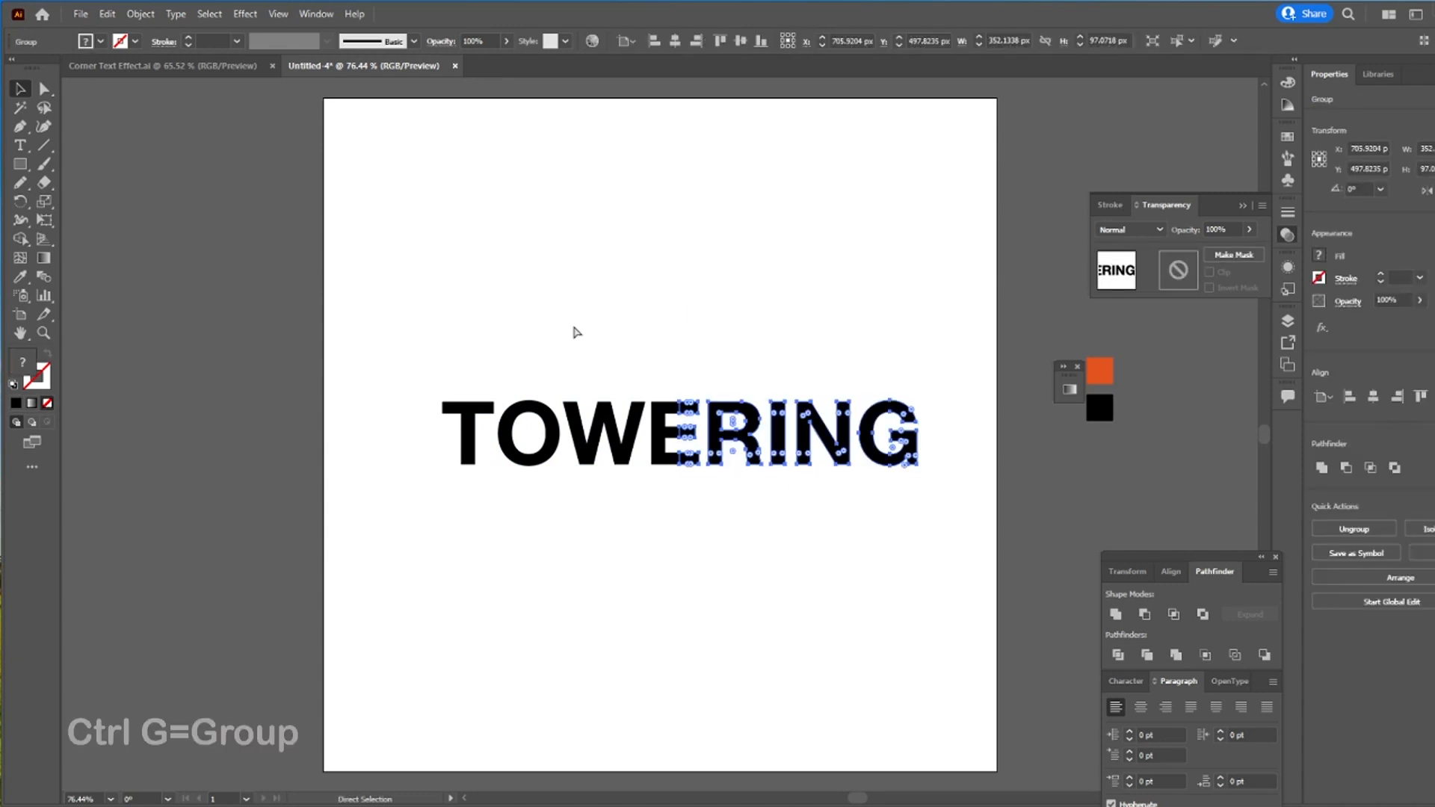
key(v)
drag(284, 315, 674, 535)
key(ctrl+g)
click(485, 515)
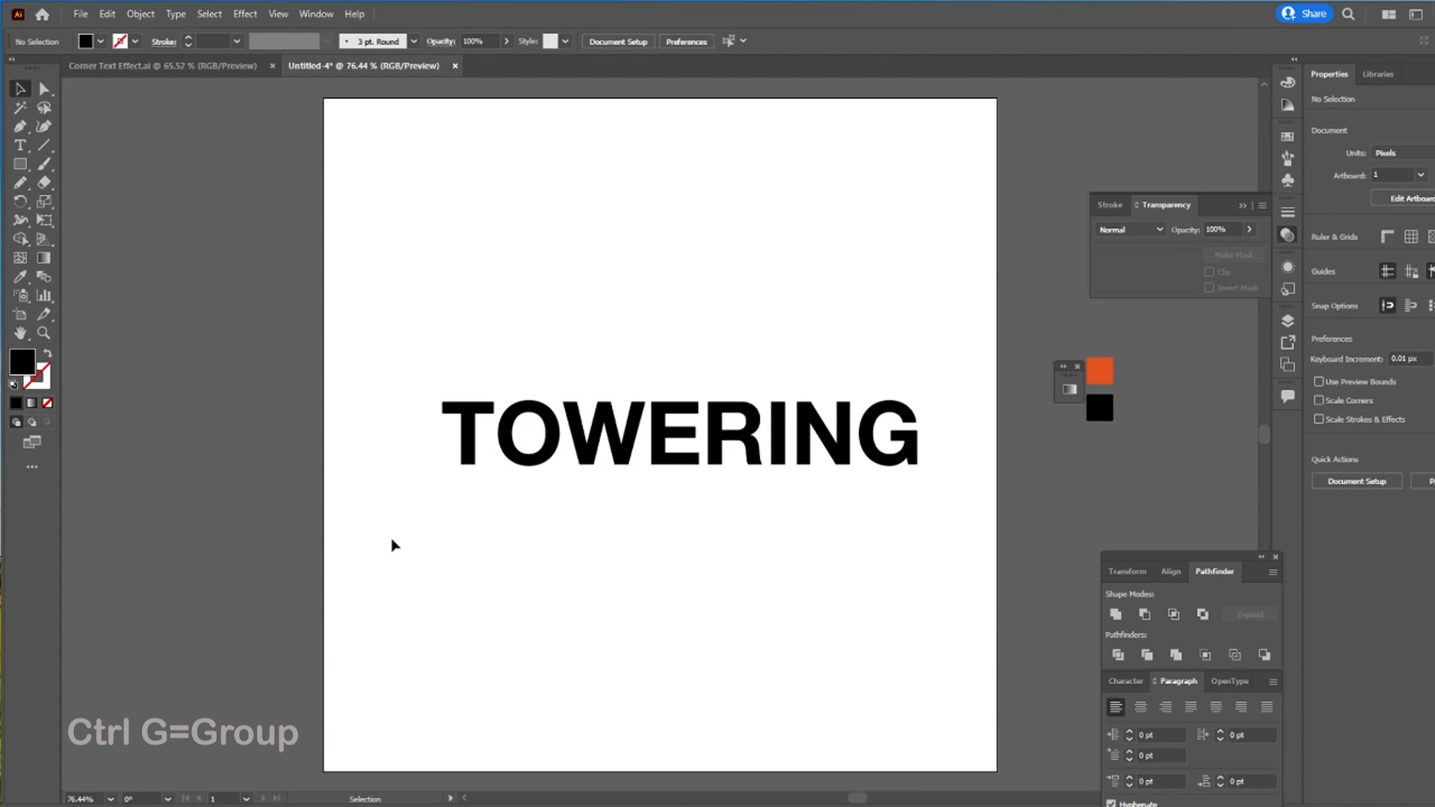
Step: Move both halves of the lettering slightly up and left and scale them down proportionally to about 88 px high
drag(339, 565, 923, 349)
drag(832, 441, 823, 423)
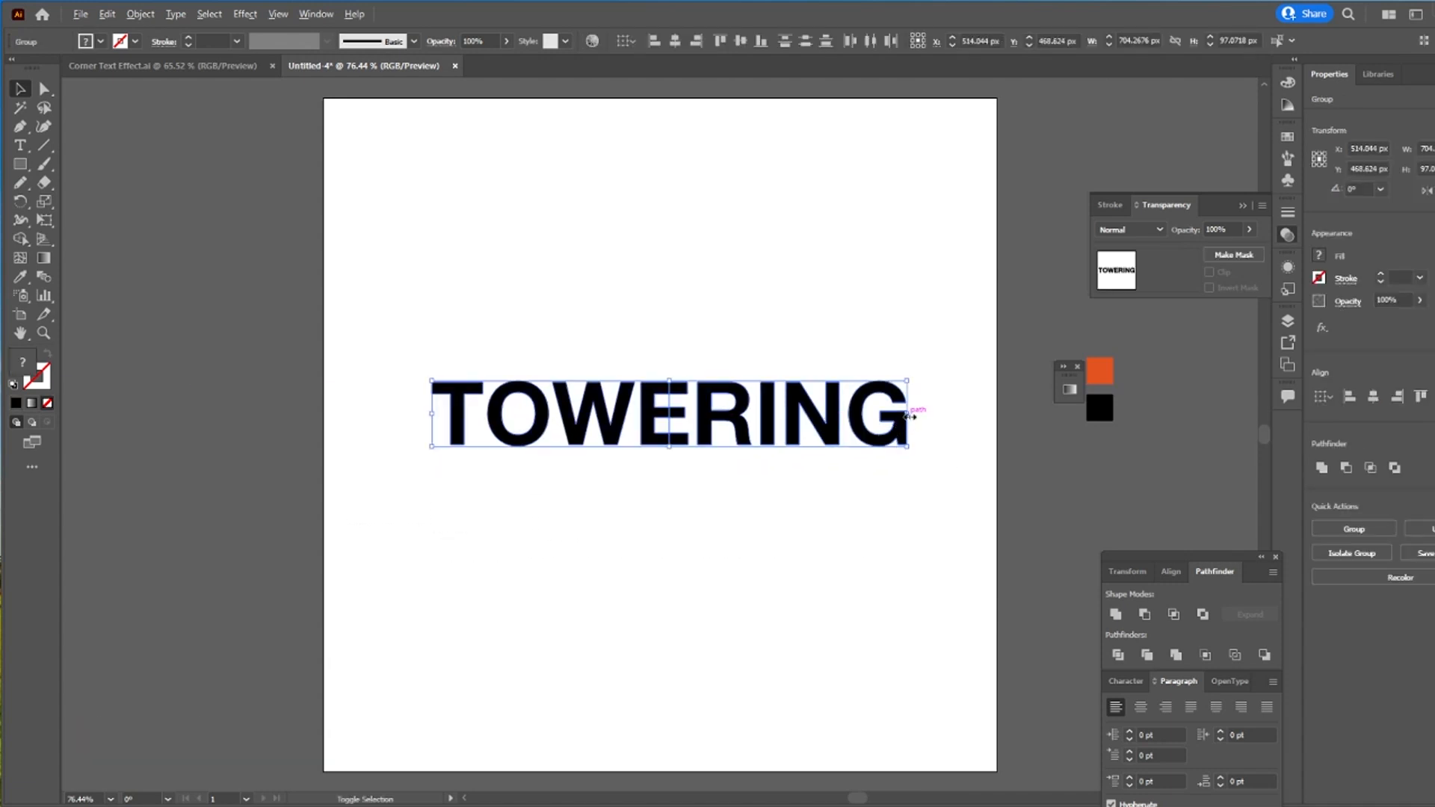
drag(909, 416, 884, 415)
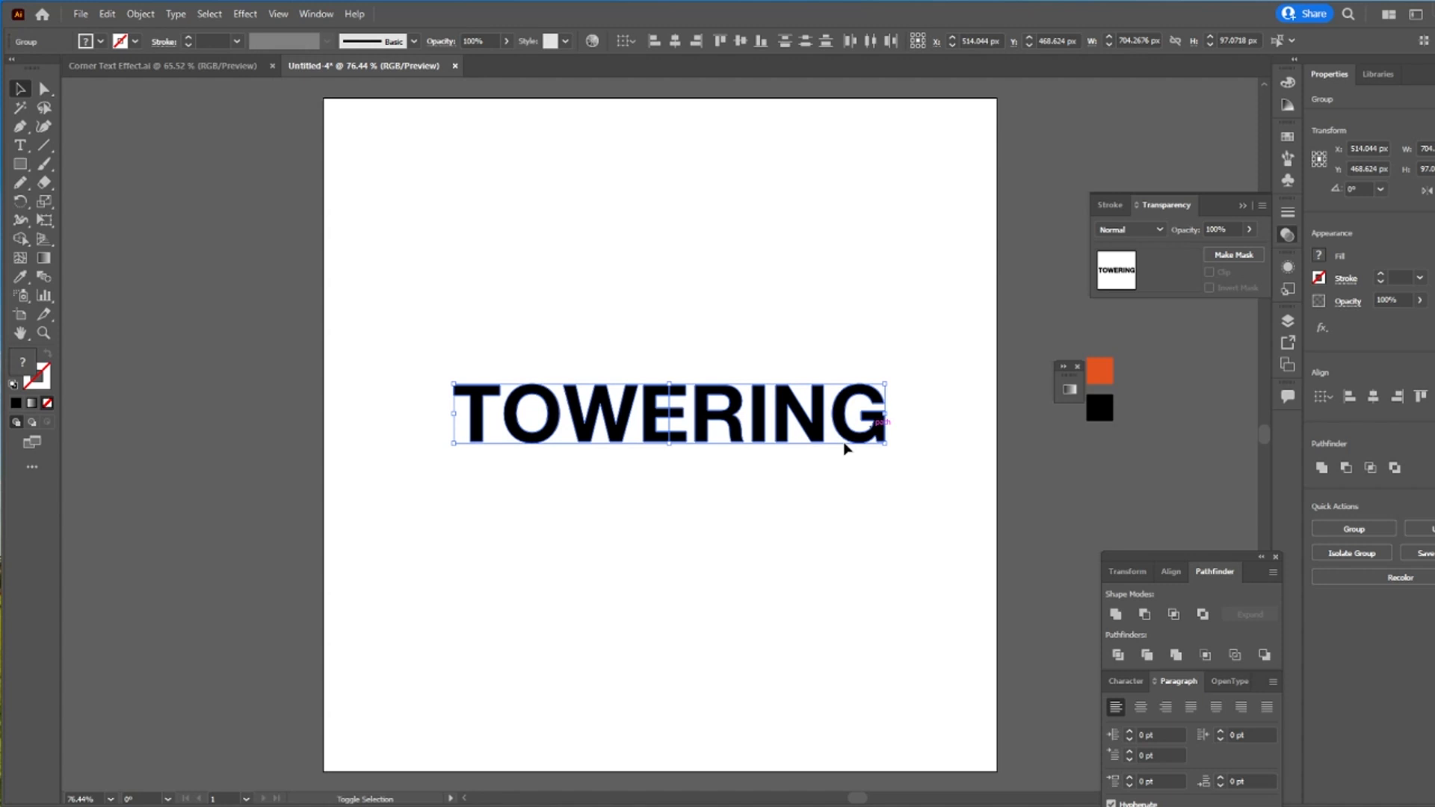
click(667, 521)
Step: Apply a Free Transform perspective distortion to the TOWE half, stretching its inner edge to about 328 px high
click(657, 441)
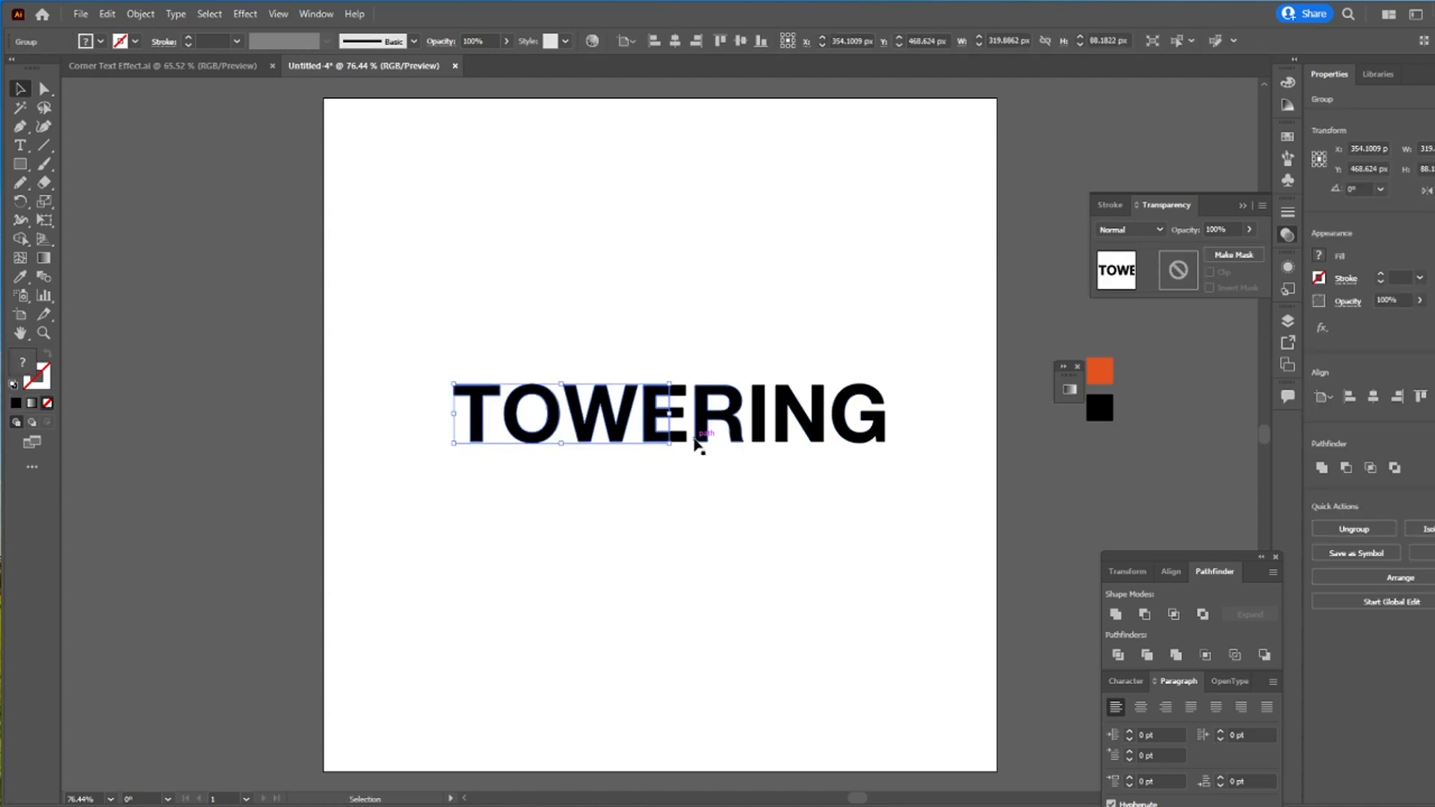
click(44, 201)
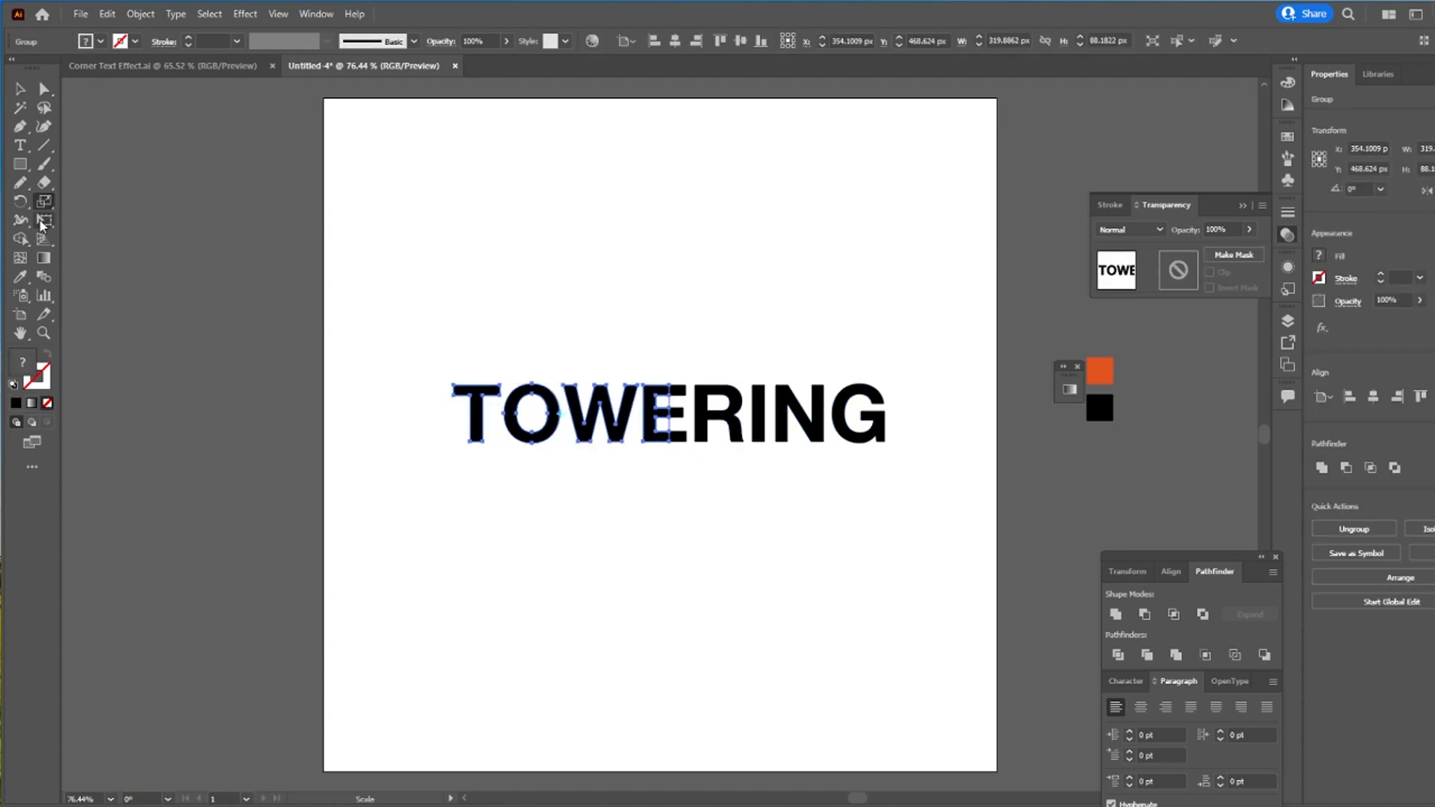
click(42, 222)
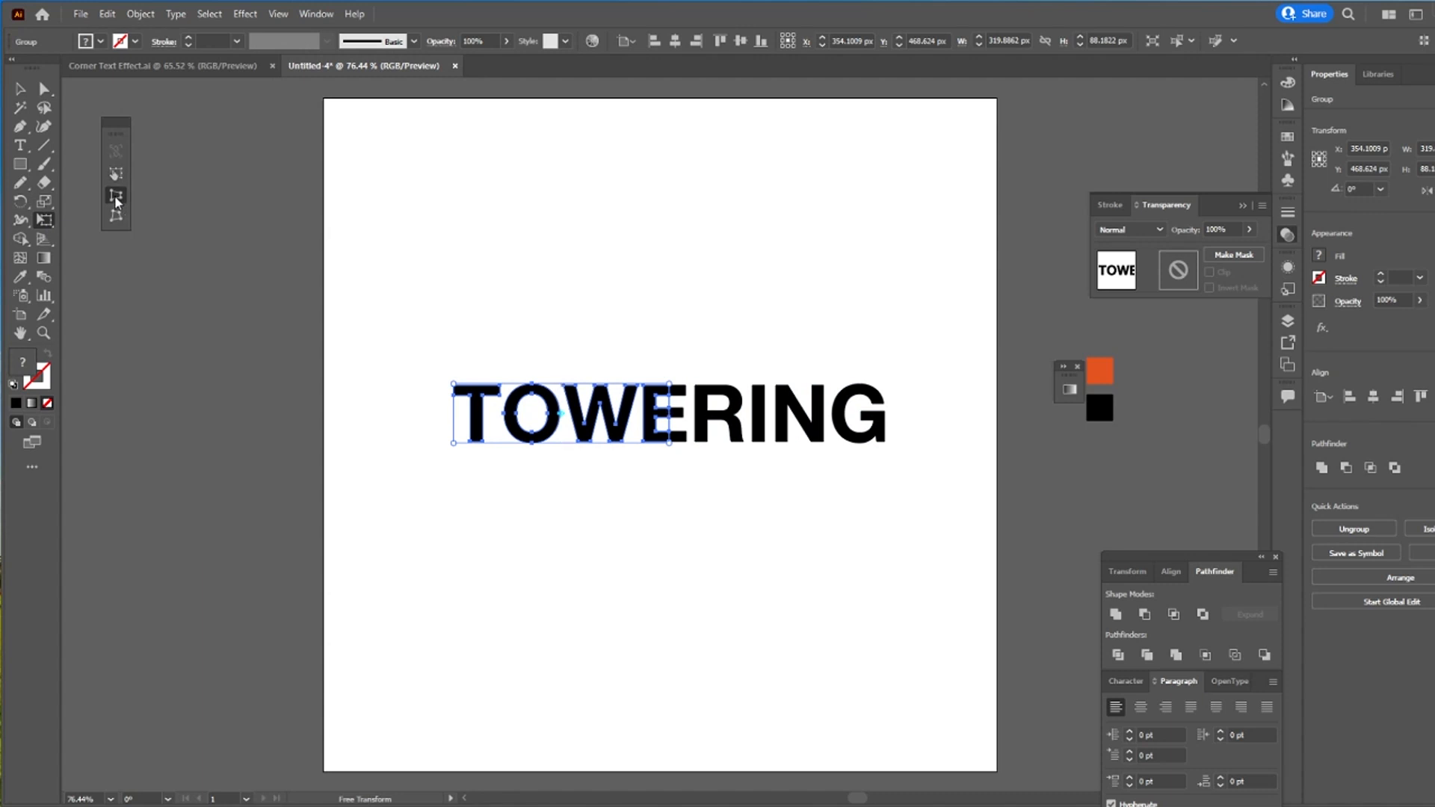
drag(670, 385, 664, 299)
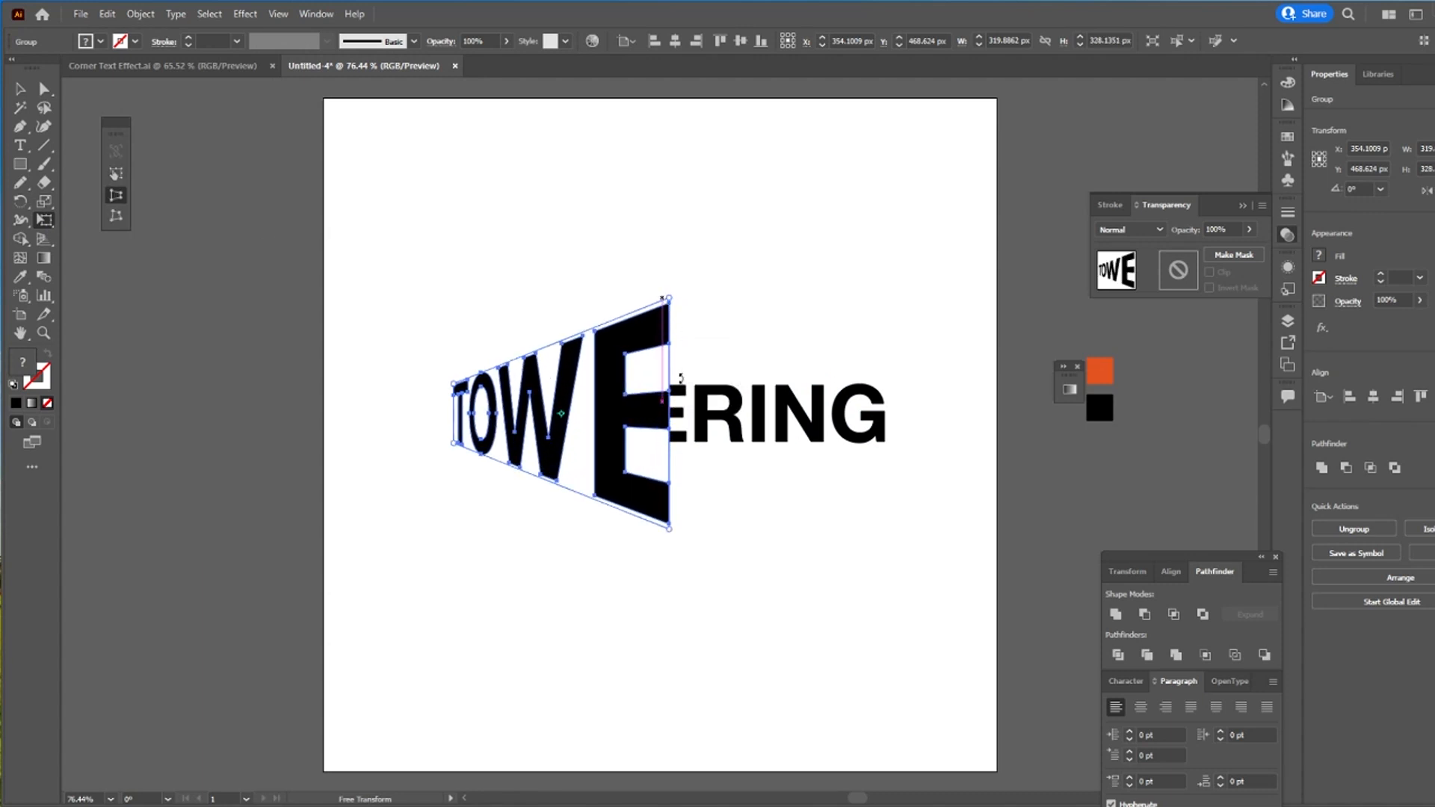
key(v)
Step: Distort the ERING half in perspective with Free Transform, stretching its inner edge to match the height of the TOWE half
click(699, 392)
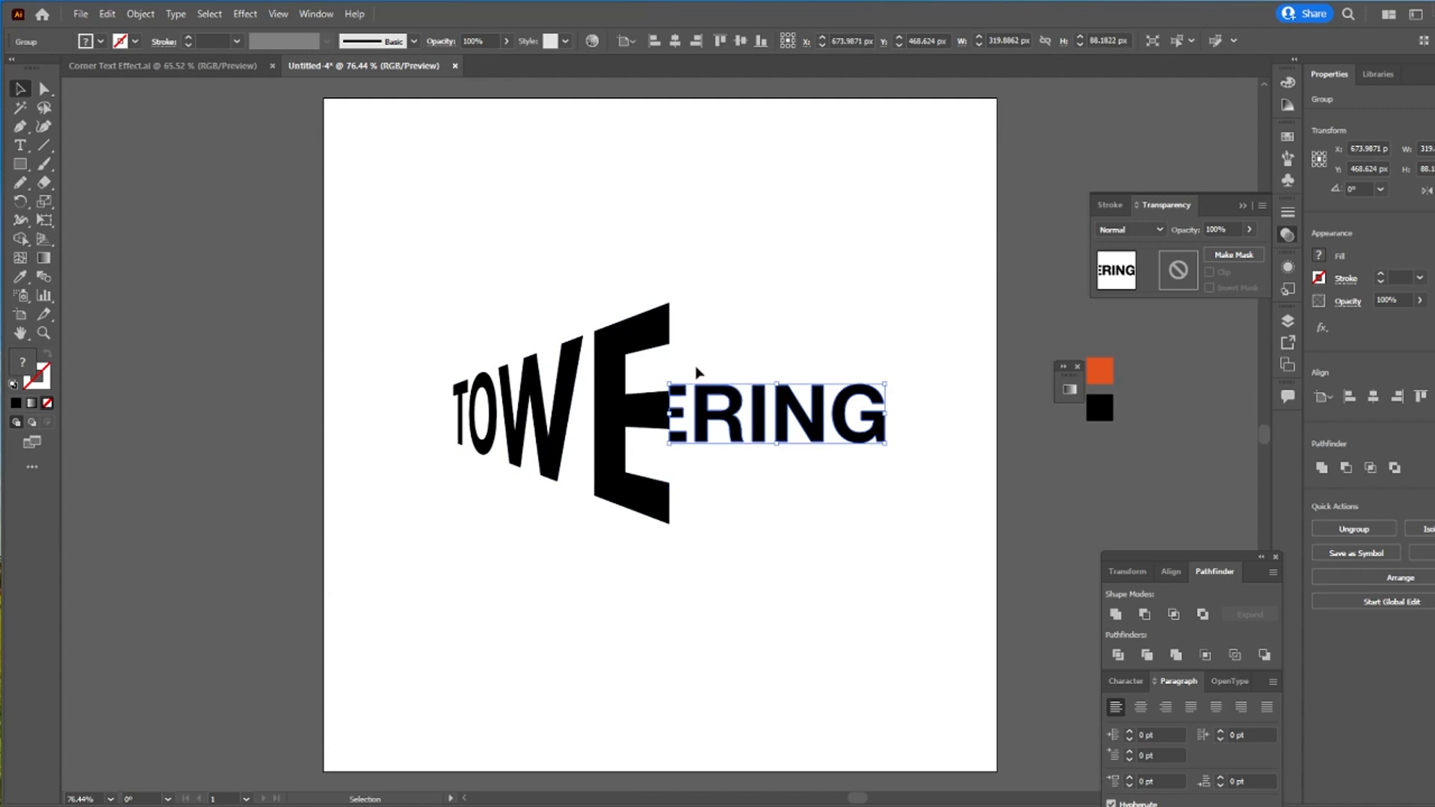
key(e)
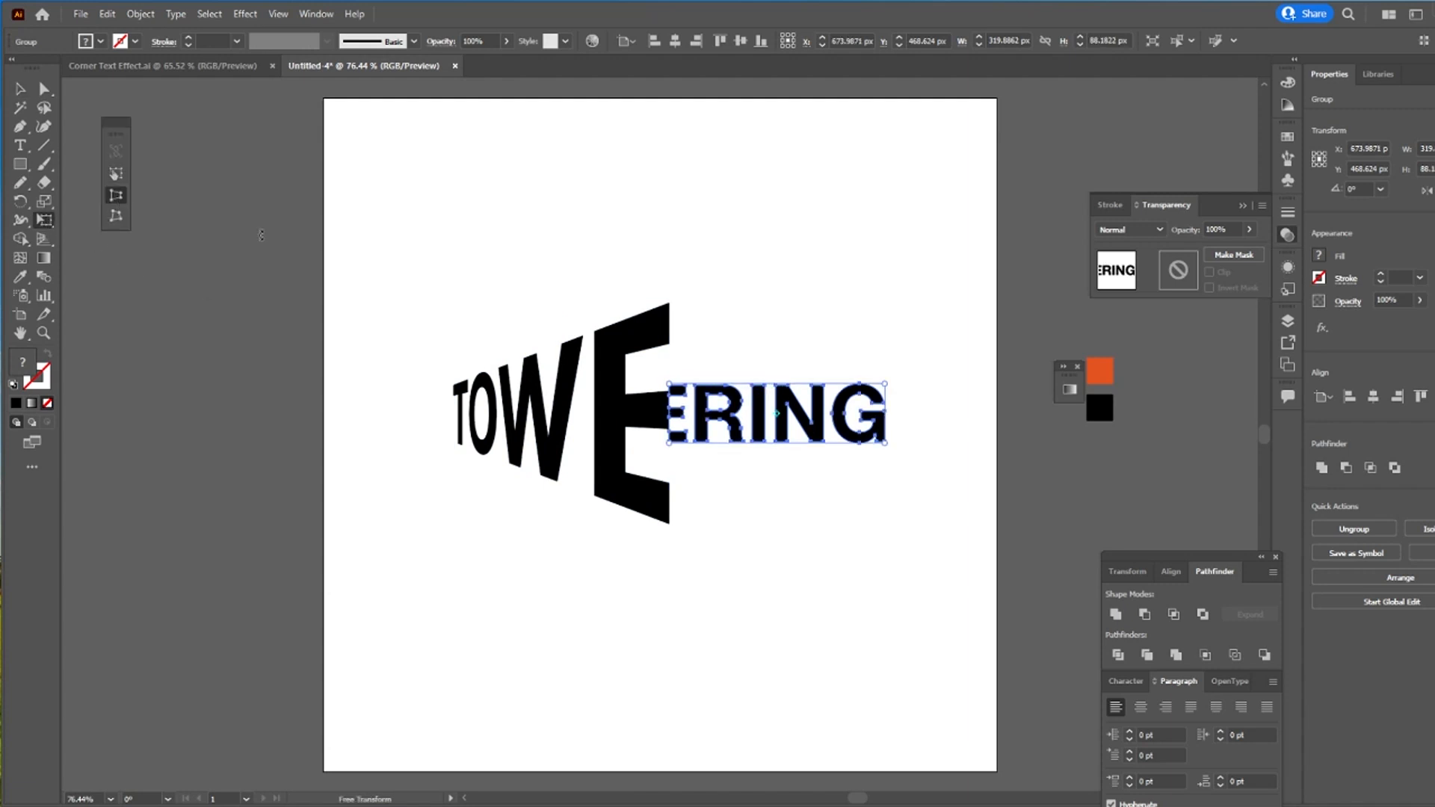
drag(669, 386, 673, 305)
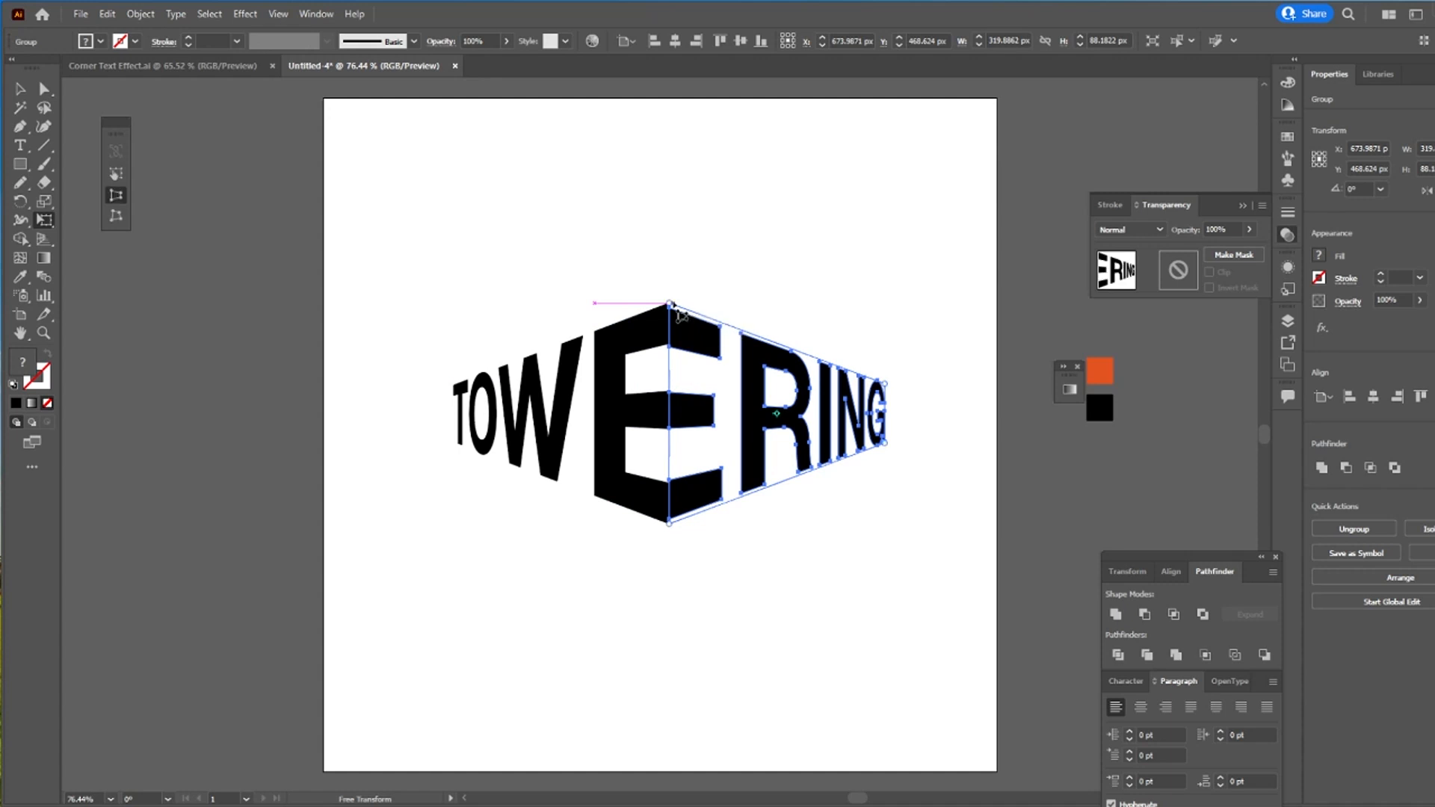
Step: Adjust the perspective of the ERING half so the lower corner of its E meets the TOWE half's corner
key(z)
drag(655, 508, 919, 583)
drag(712, 590, 794, 583)
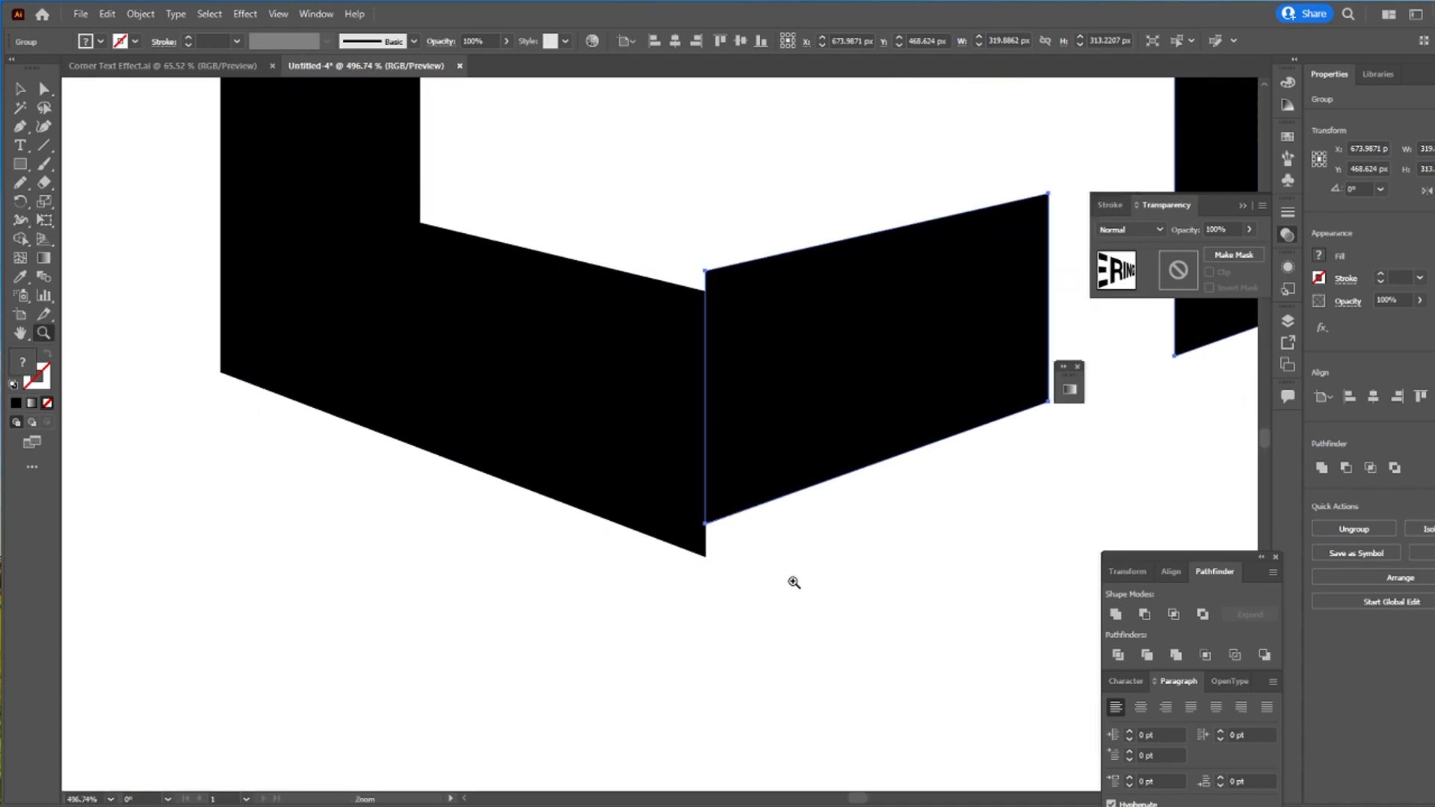
click(45, 224)
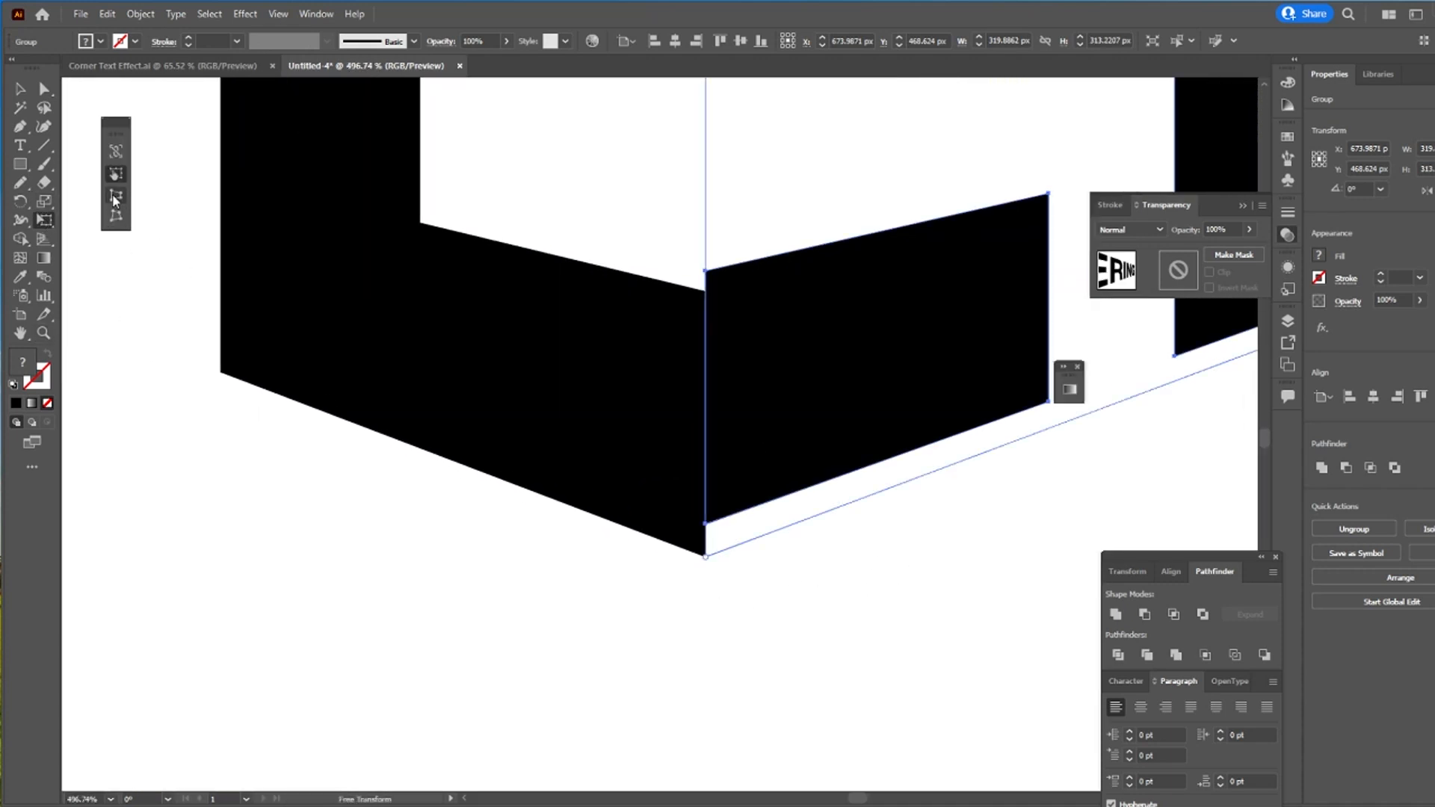
drag(708, 566, 587, 575)
Step: Fine-tune the ERING half's perspective so its upper inner corner meets the peak of the TOWE half's E
key(z)
key(space)
drag(616, 326, 524, 602)
drag(672, 433, 957, 401)
drag(642, 358, 970, 427)
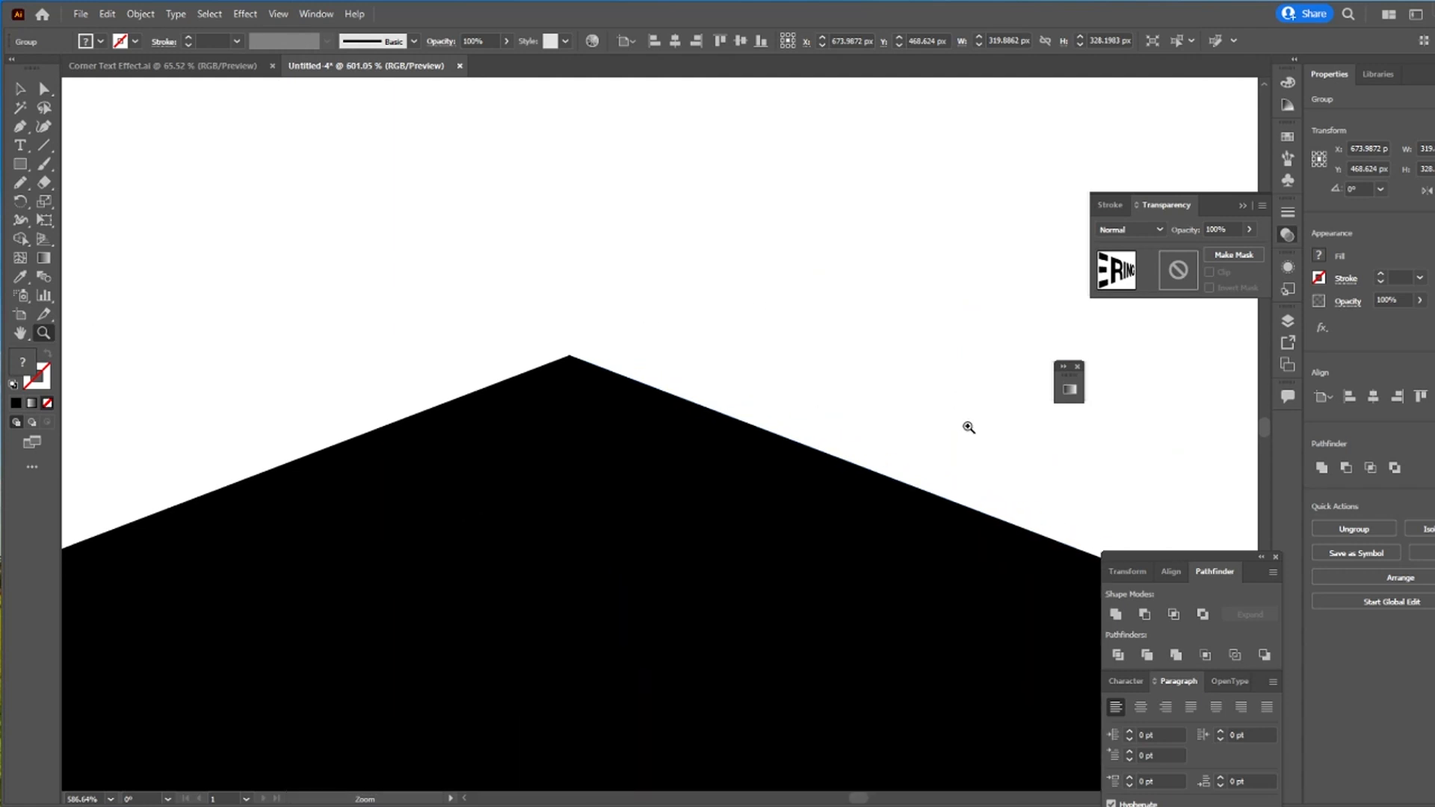
click(50, 222)
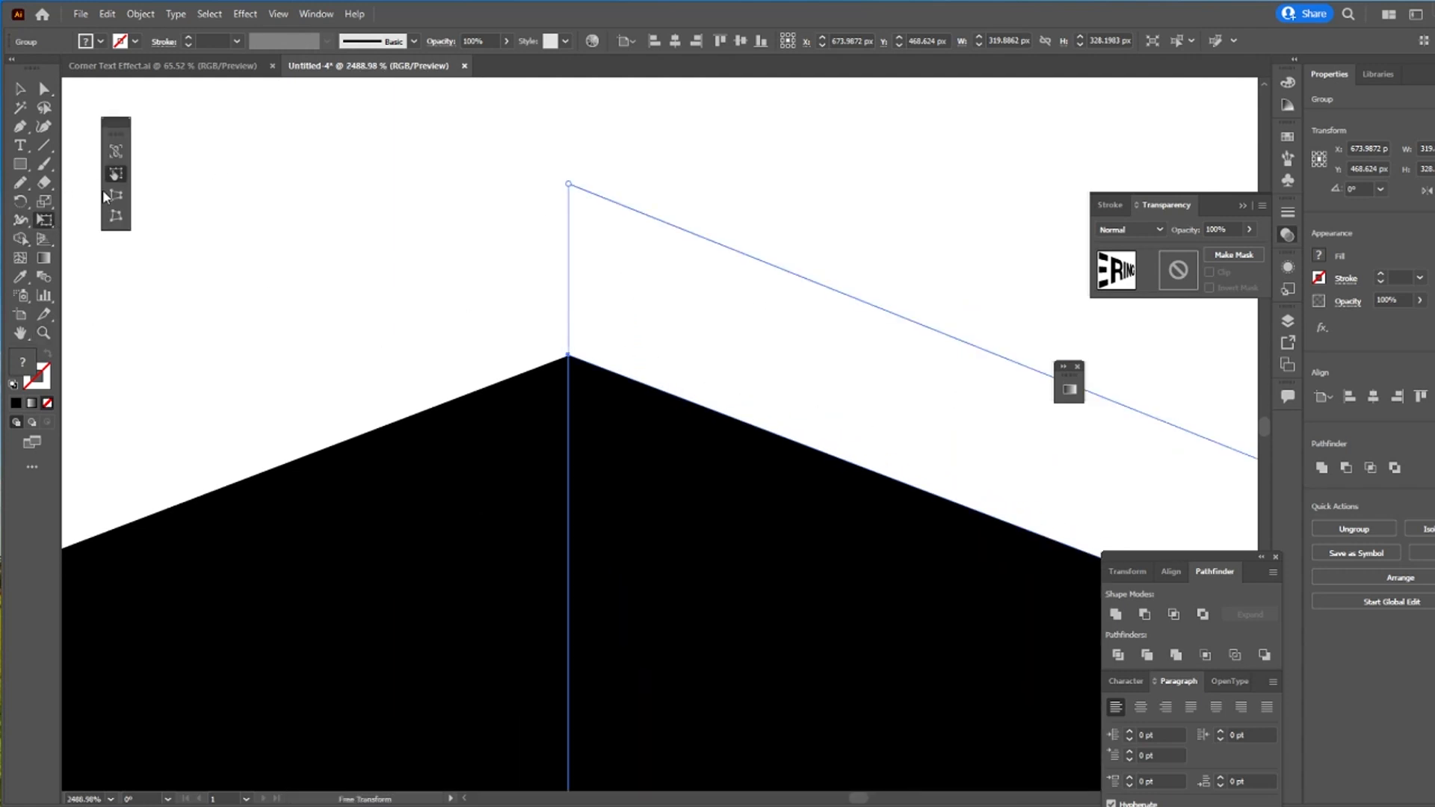
mouse_move(575, 195)
mouse_down()
mouse_move(571, 217)
mouse_move(580, 201)
mouse_up()
key(v)
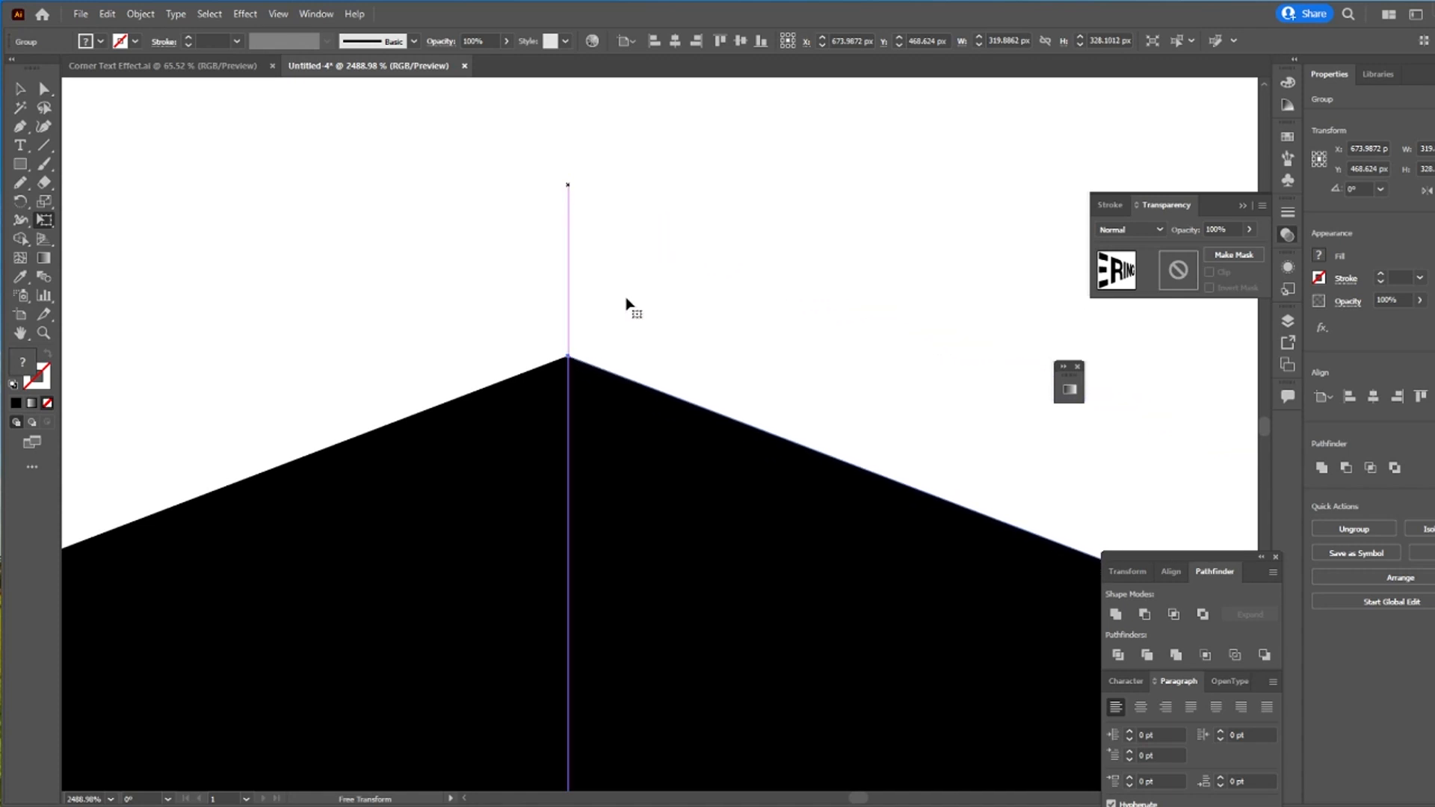
click(667, 321)
Step: Draw a rectangle about 723 by 373 px that covers the whole TOWERING lettering
key(z)
drag(707, 291, 141, 305)
drag(622, 318, 259, 330)
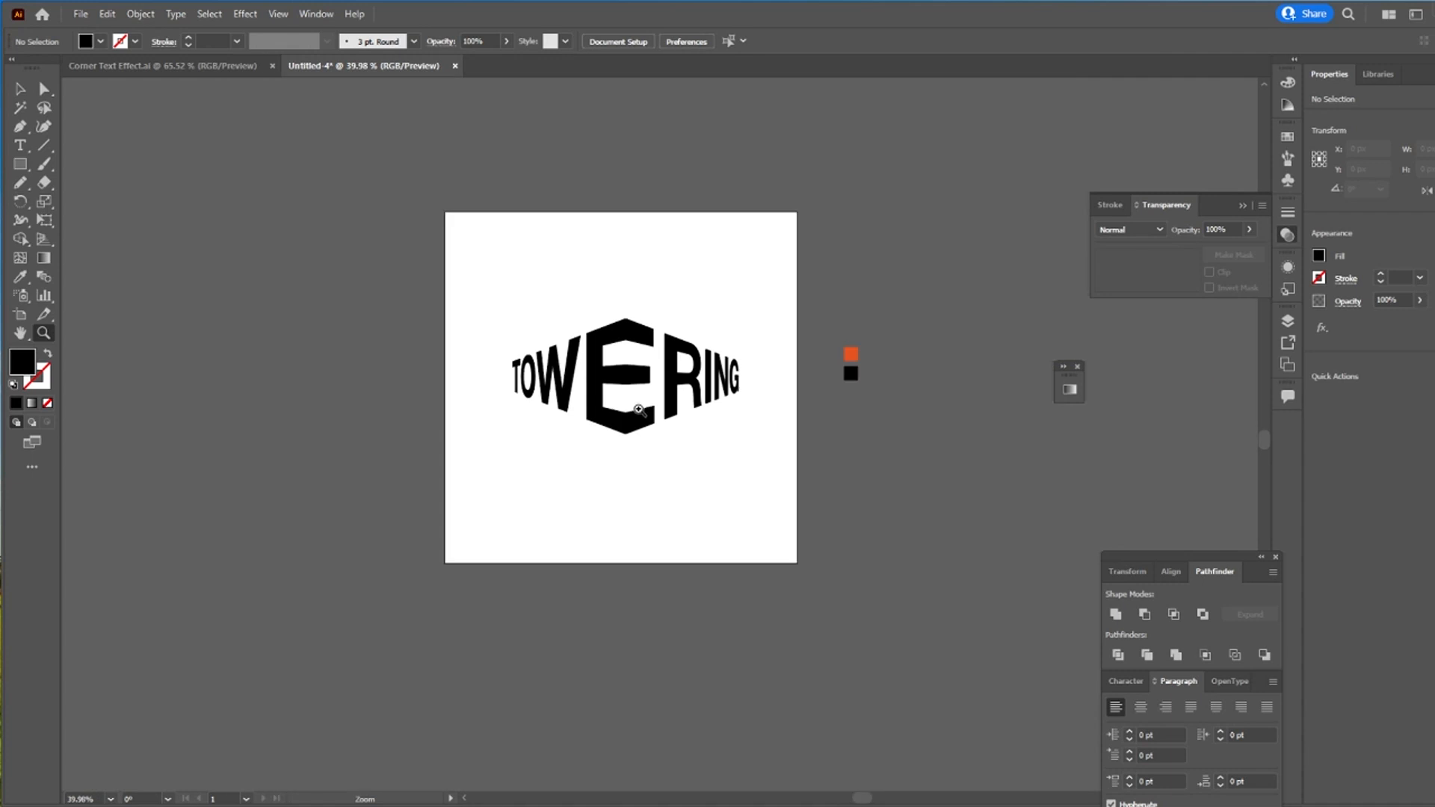
drag(640, 411, 816, 412)
drag(622, 496, 603, 648)
key(v)
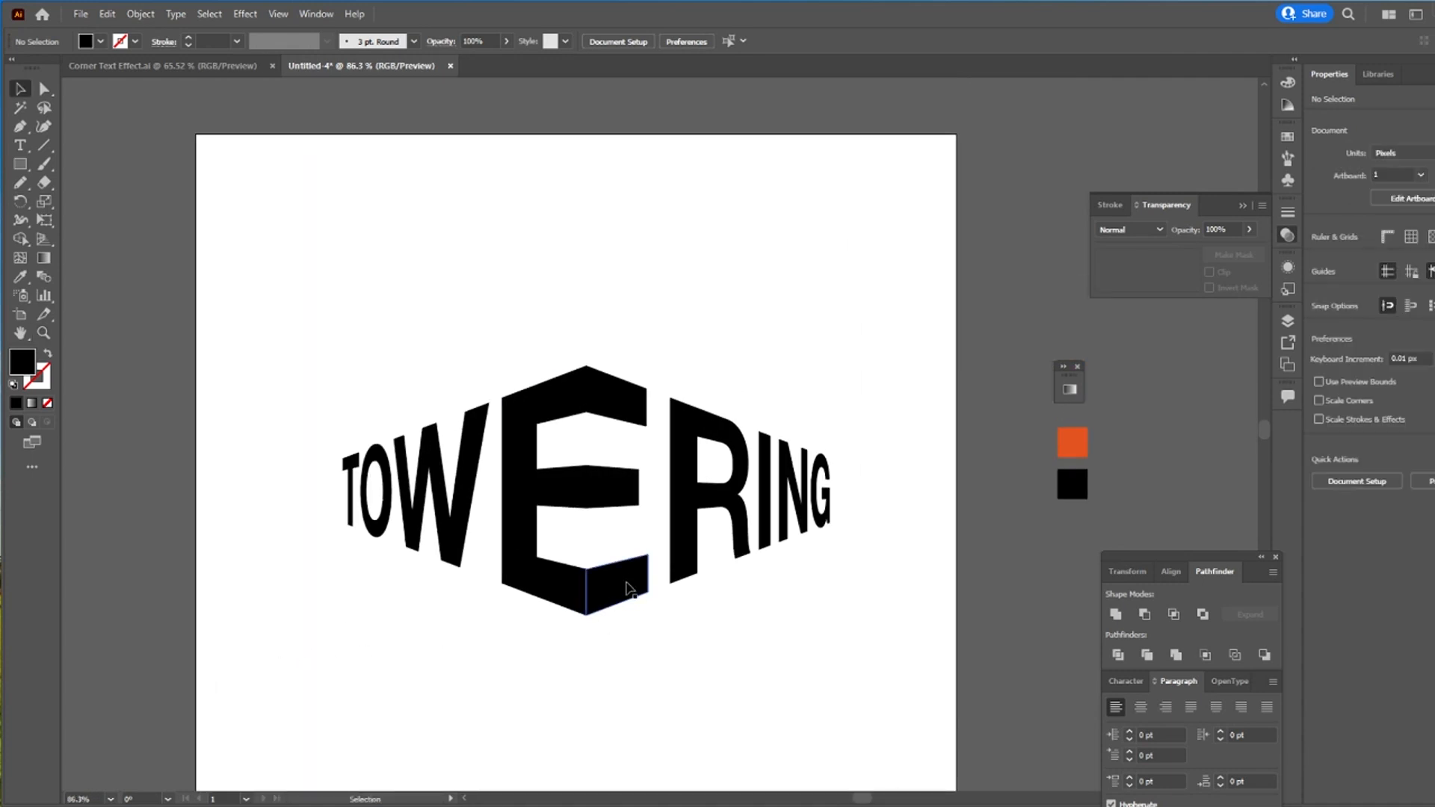
click(20, 166)
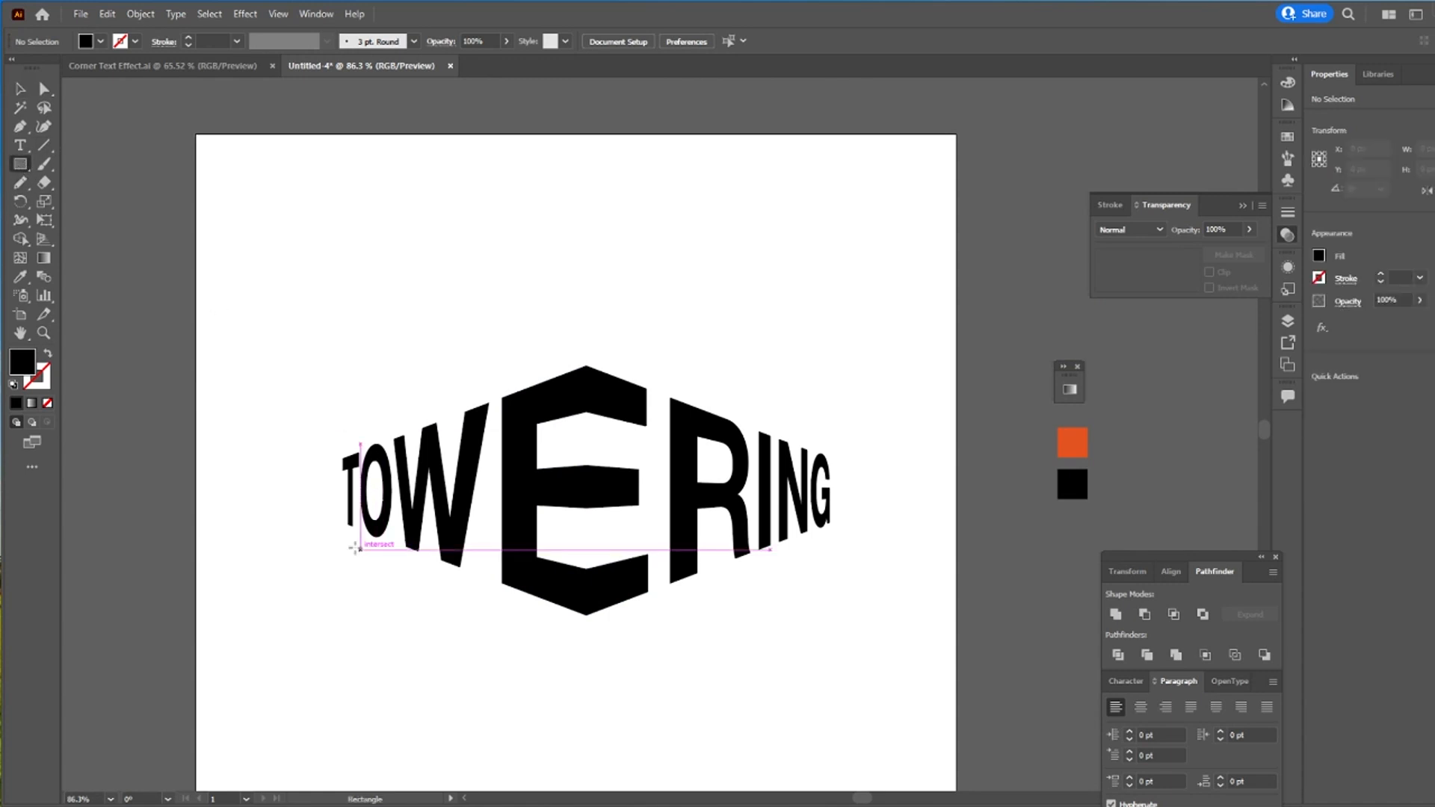
drag(318, 601, 867, 350)
key(v)
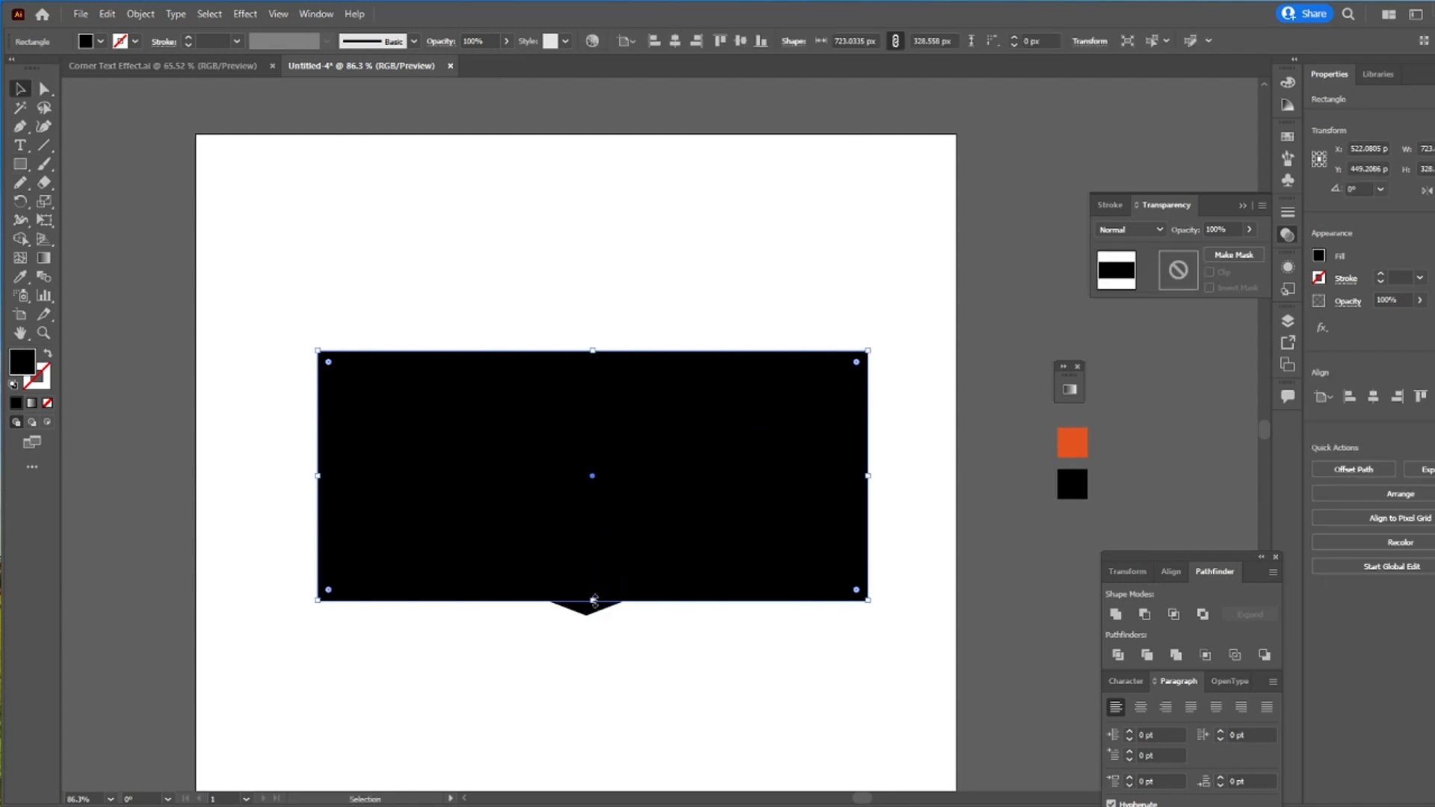
drag(594, 600, 589, 635)
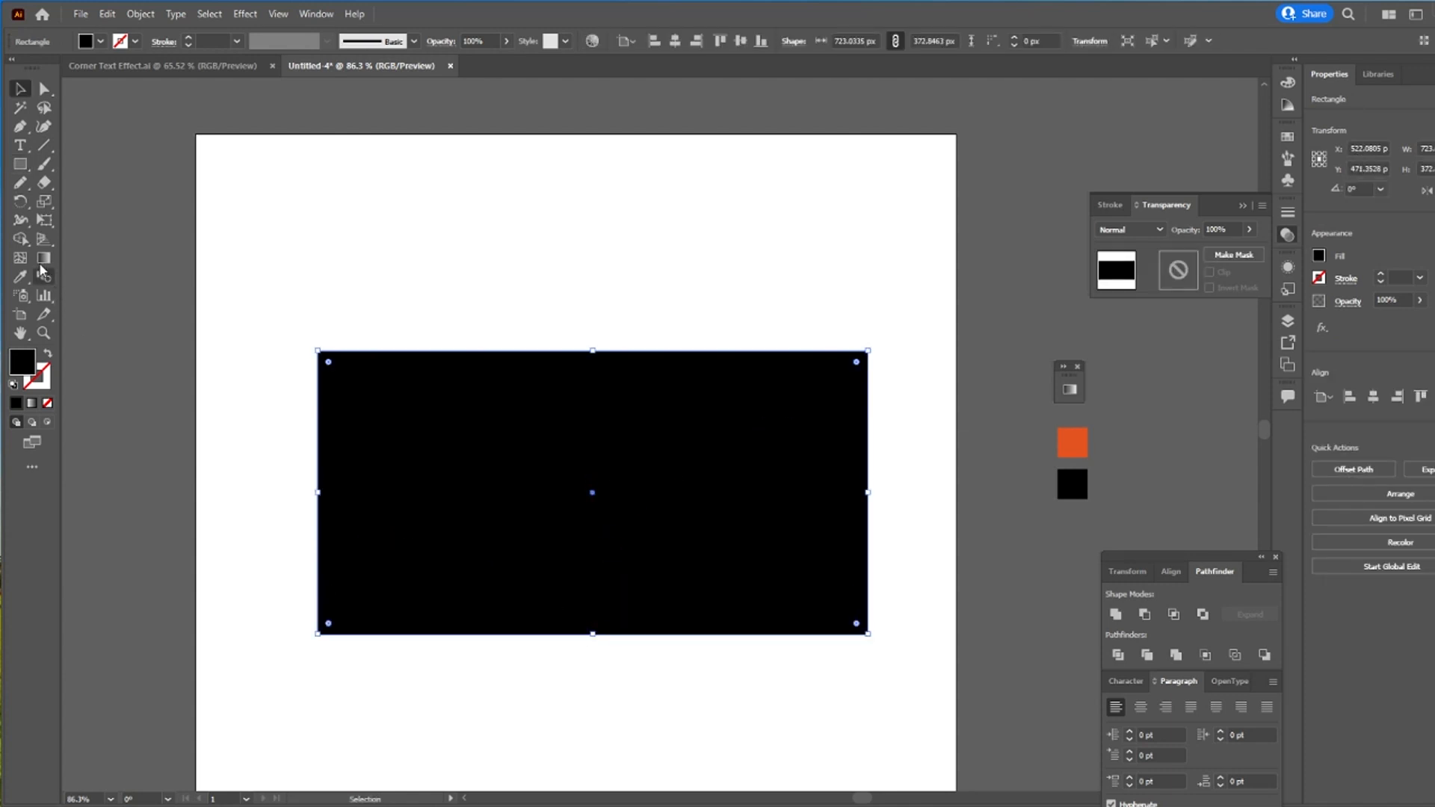
Step: Fill the rectangle with the orange of the sample square using the Eyedropper and send it behind the lettering
click(21, 279)
click(1067, 441)
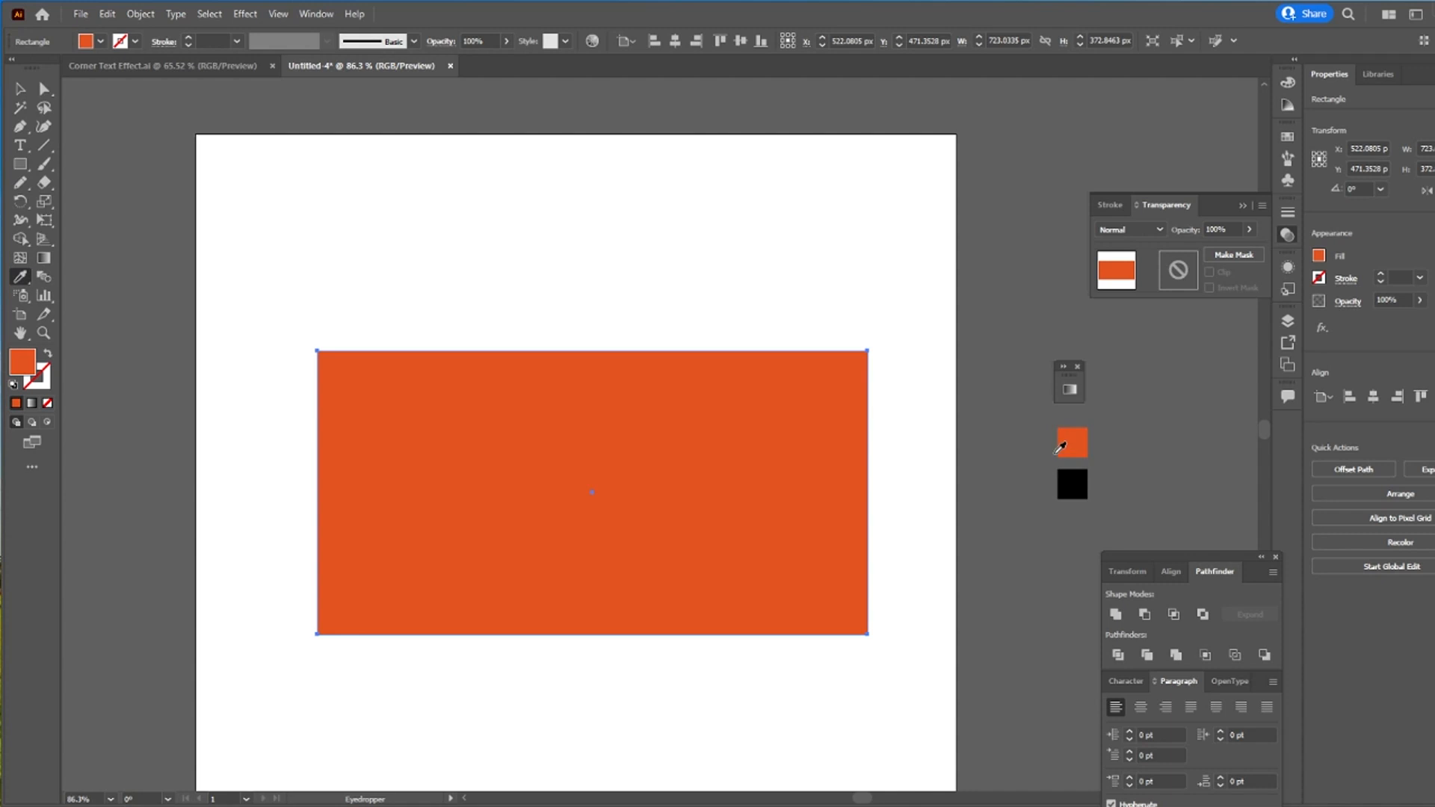
key(ctrl+shift+bracketleft)
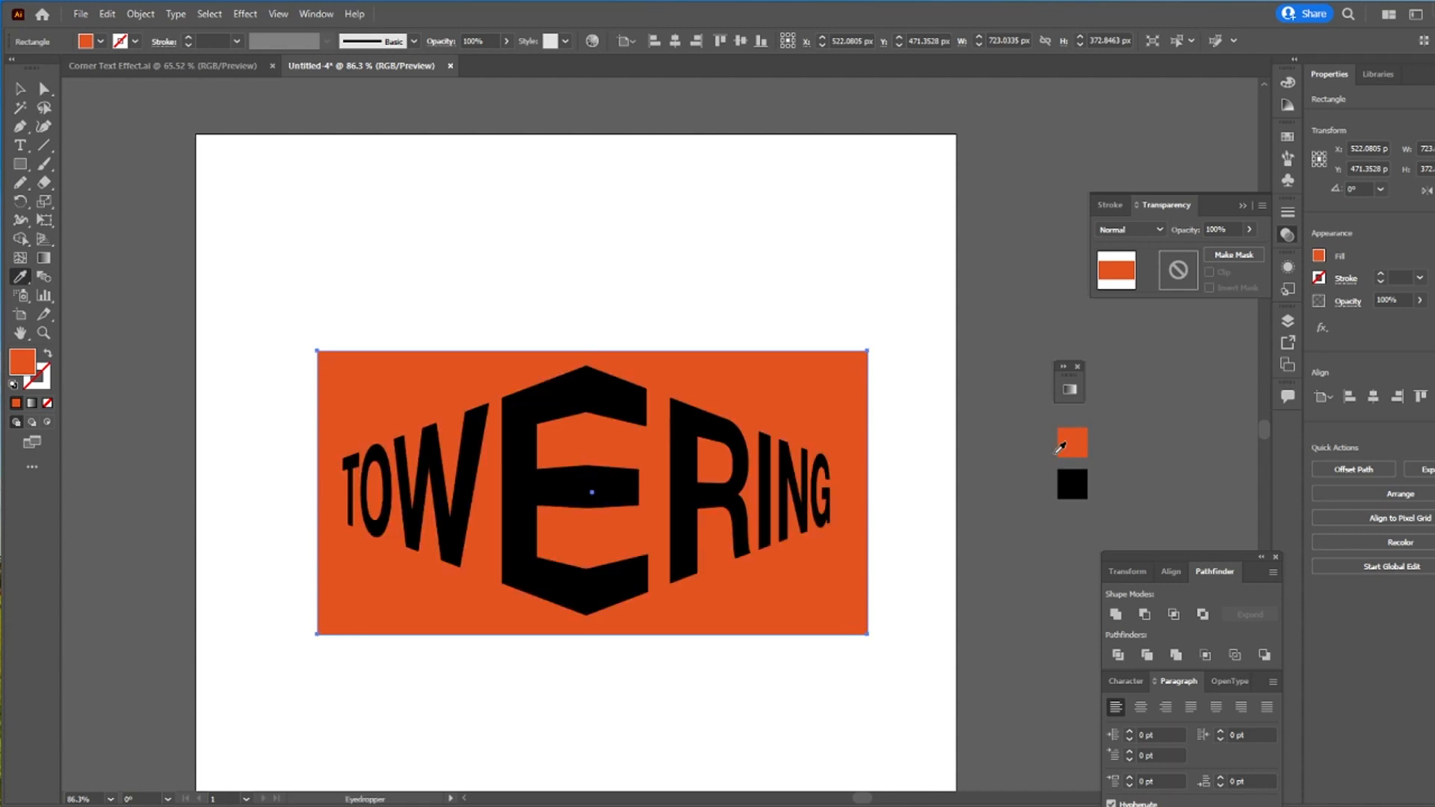
Step: Shift the orange rectangle horizontally so its centre lines up with the corner edge of the large E
key(v)
click(606, 283)
drag(713, 371, 709, 371)
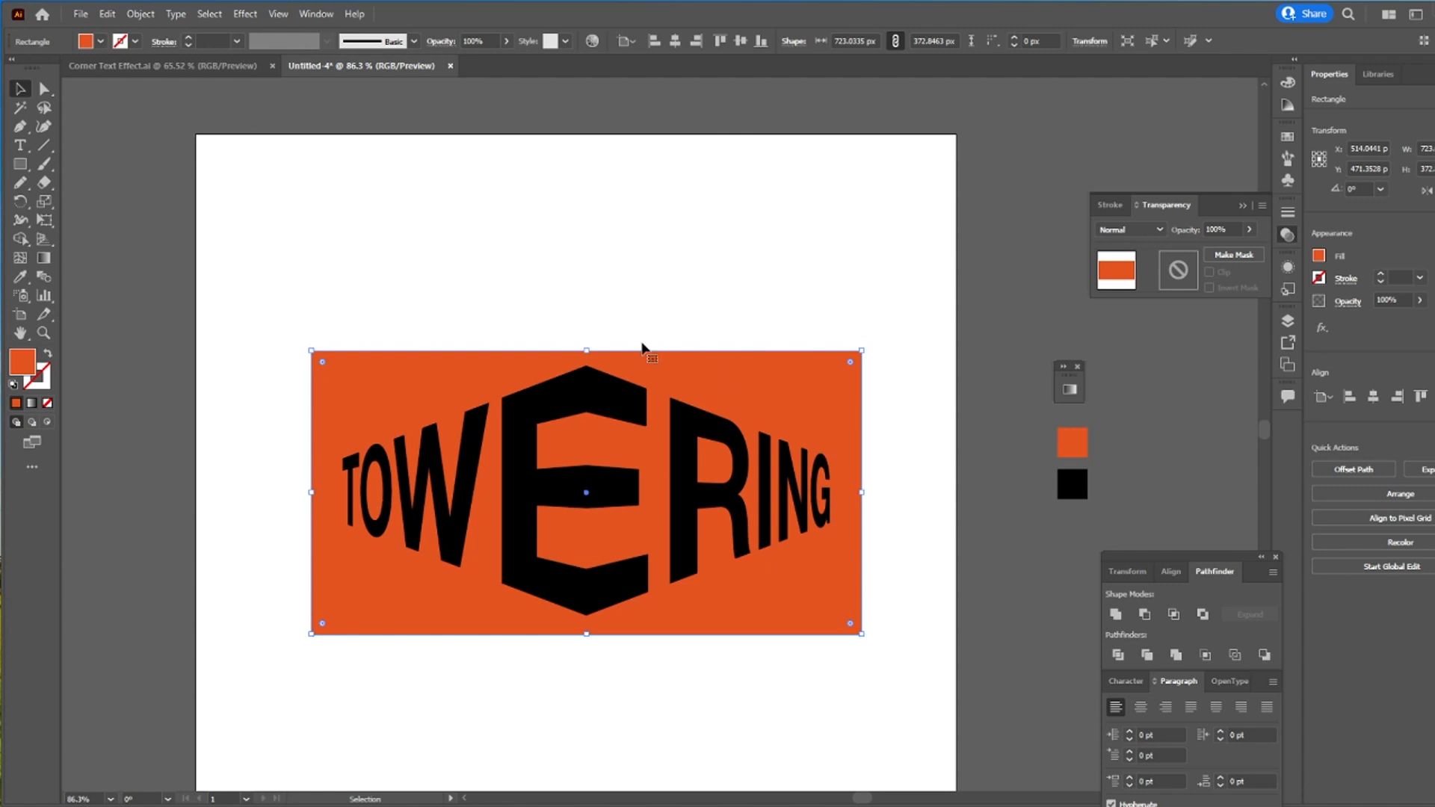
Step: Draw a vertical line through the rectangle's centre and split the rectangle along it with Pathfinder Divide
click(45, 145)
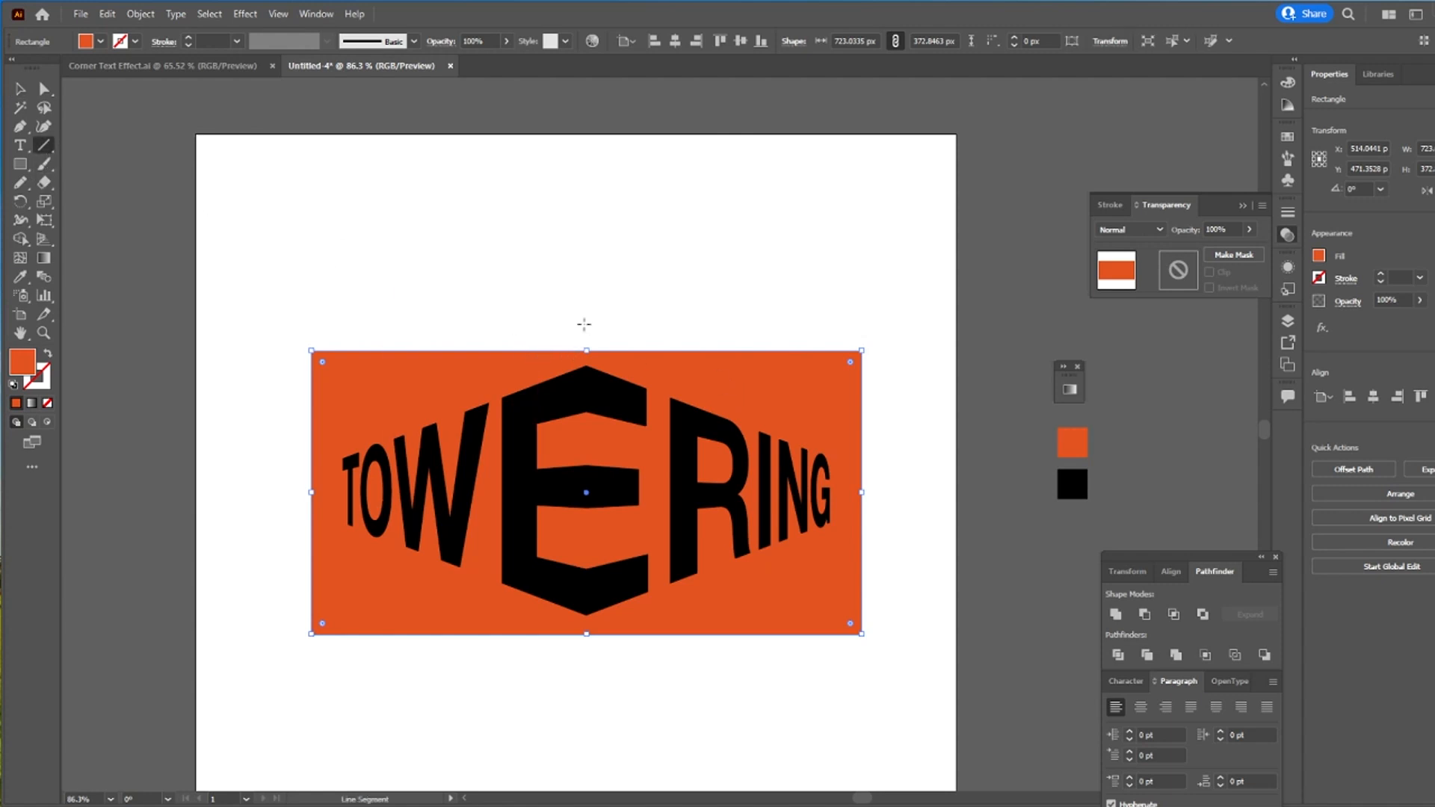
drag(586, 251, 582, 682)
key(v)
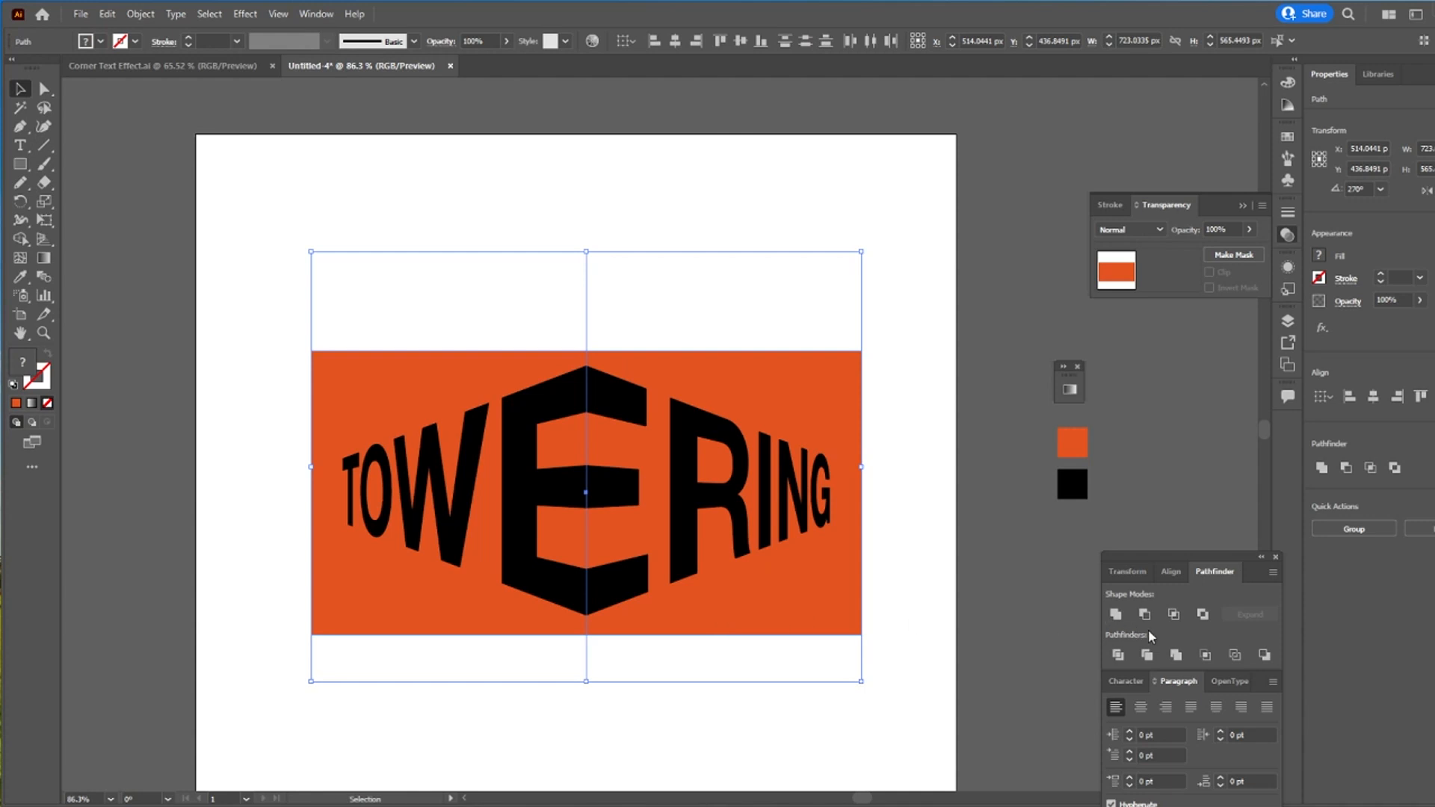
click(1118, 654)
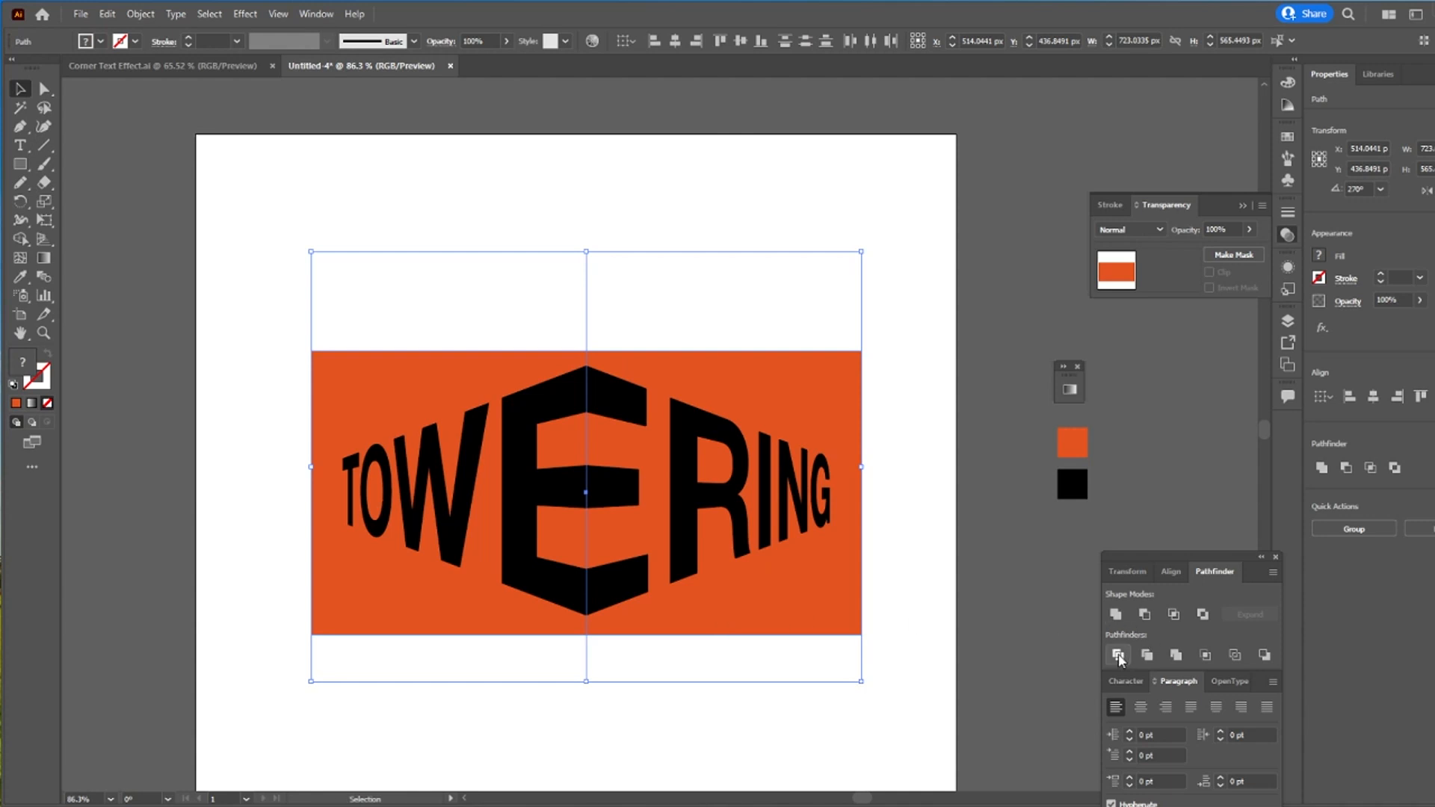
Step: Ungroup the divided rectangle and send both halves behind the lettering
right_click(681, 614)
click(739, 464)
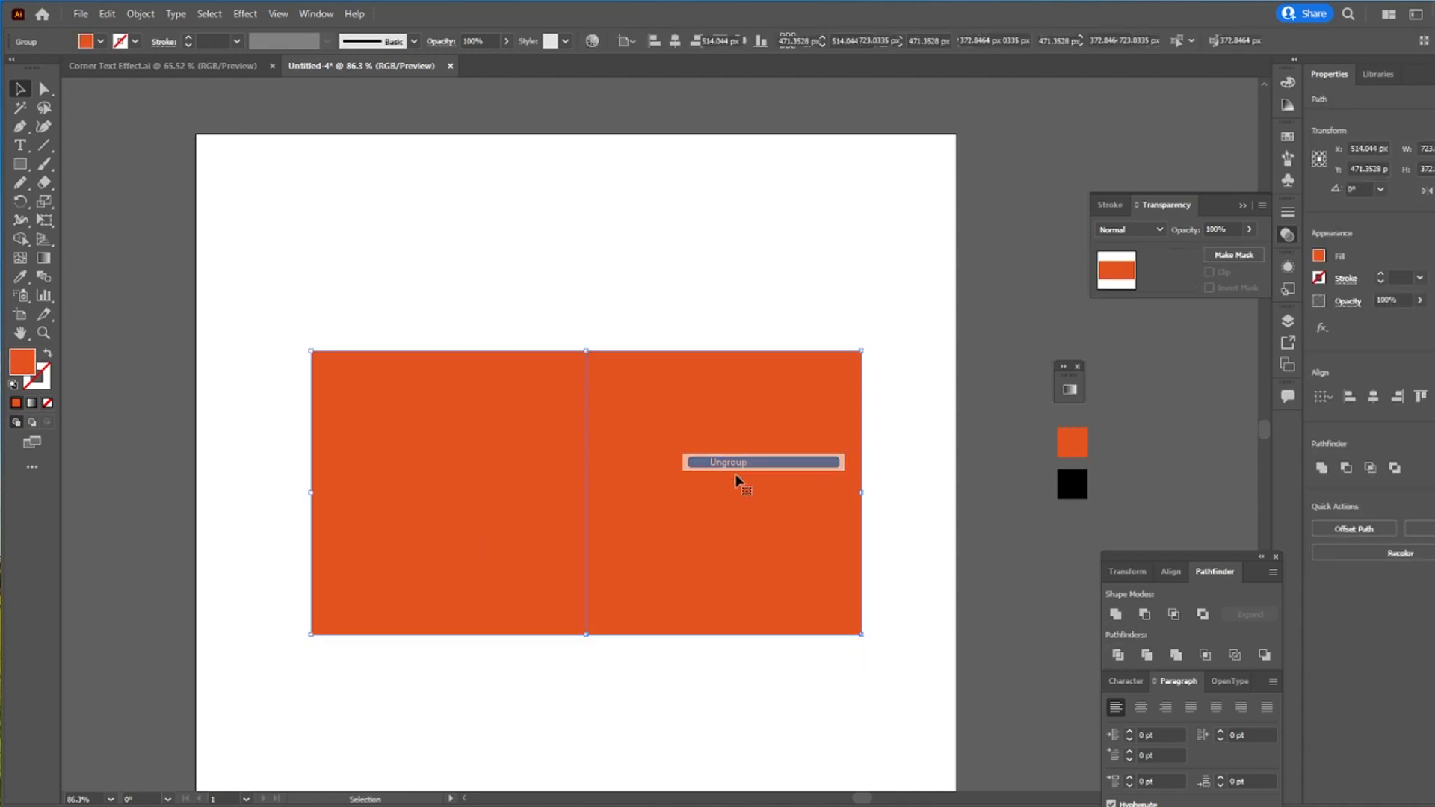
click(681, 640)
click(683, 630)
shift+click(478, 619)
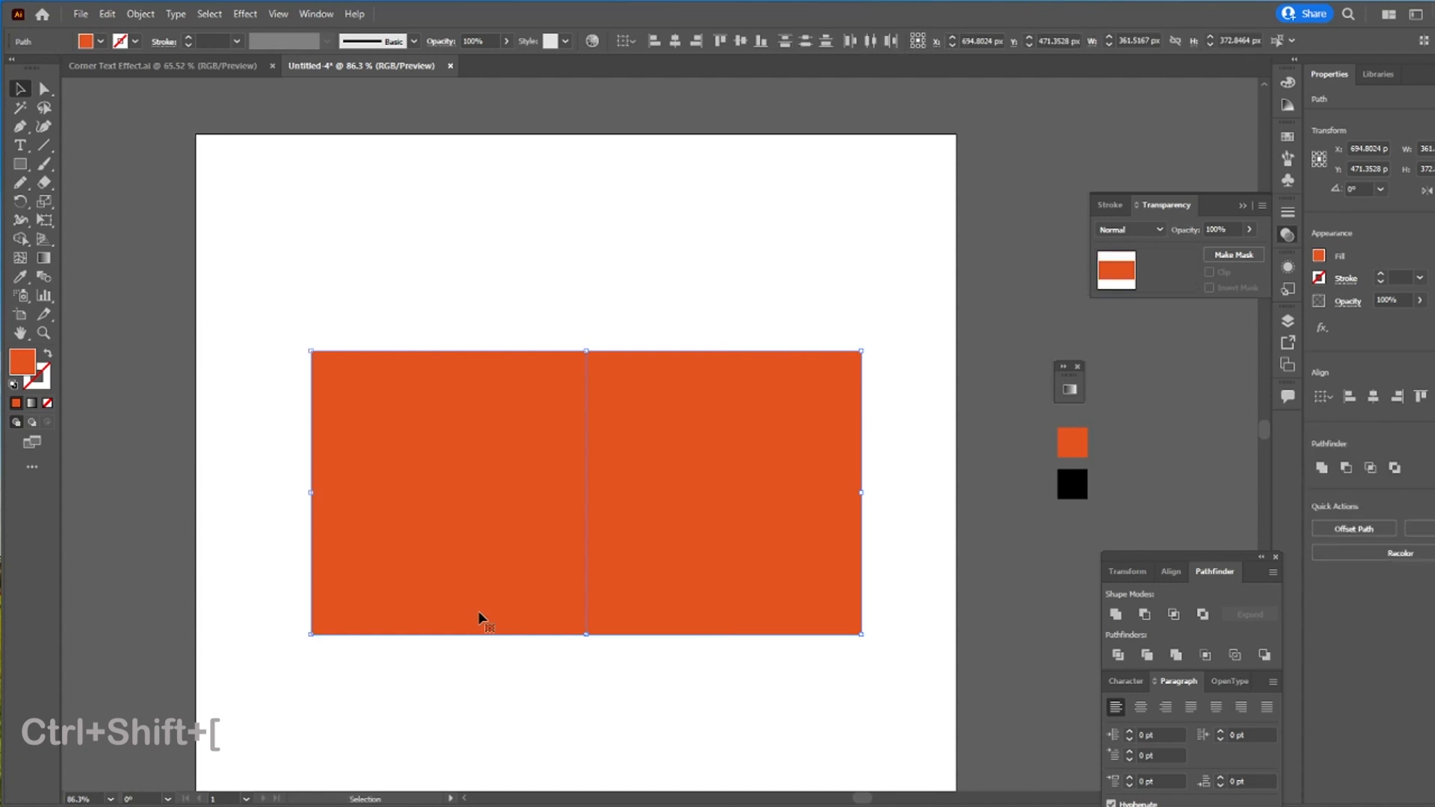
key(ctrl+shift+bracketleft)
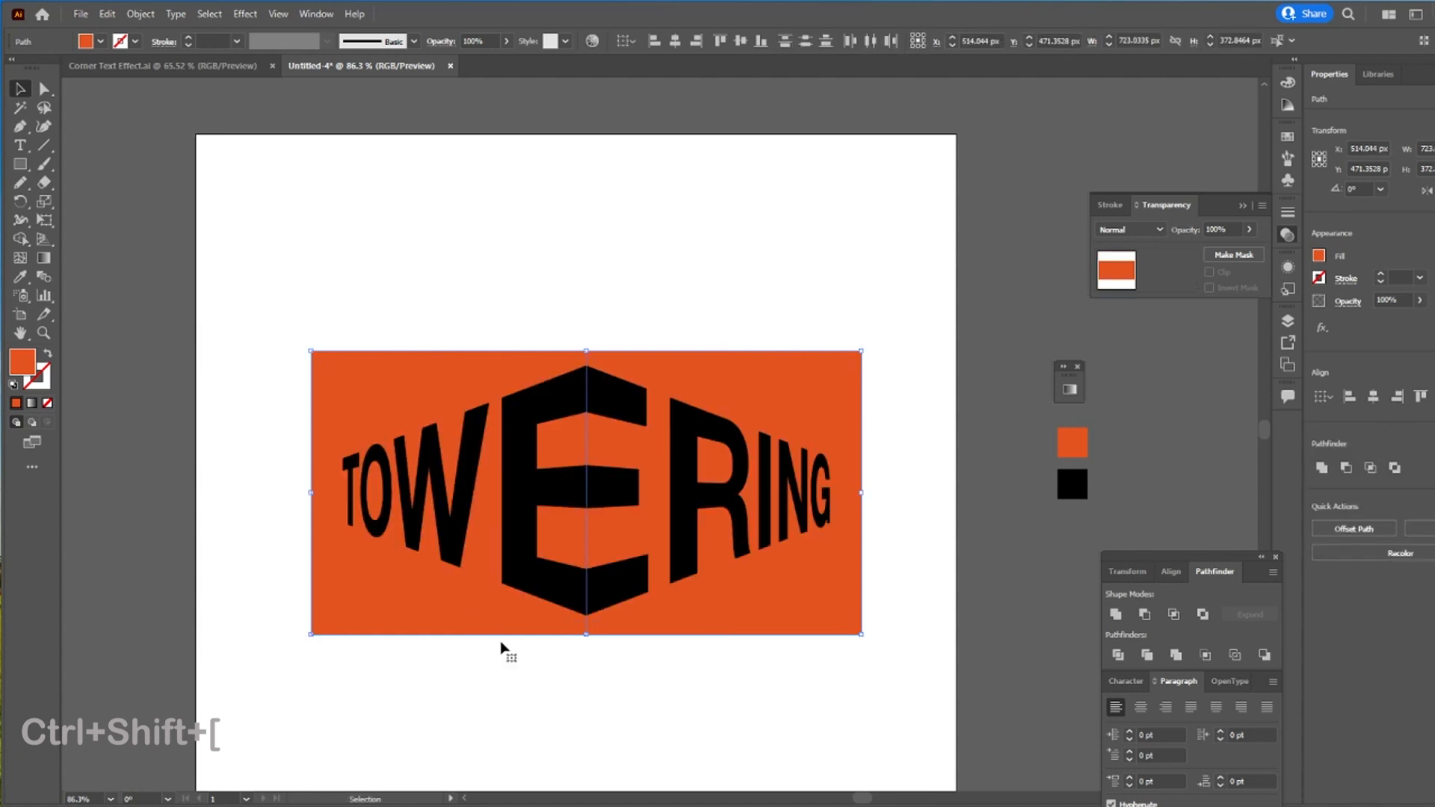
Step: Distort the orange half behind ERING in perspective with Free Transform, shortening its outer edge to follow the lettering's slope
click(685, 618)
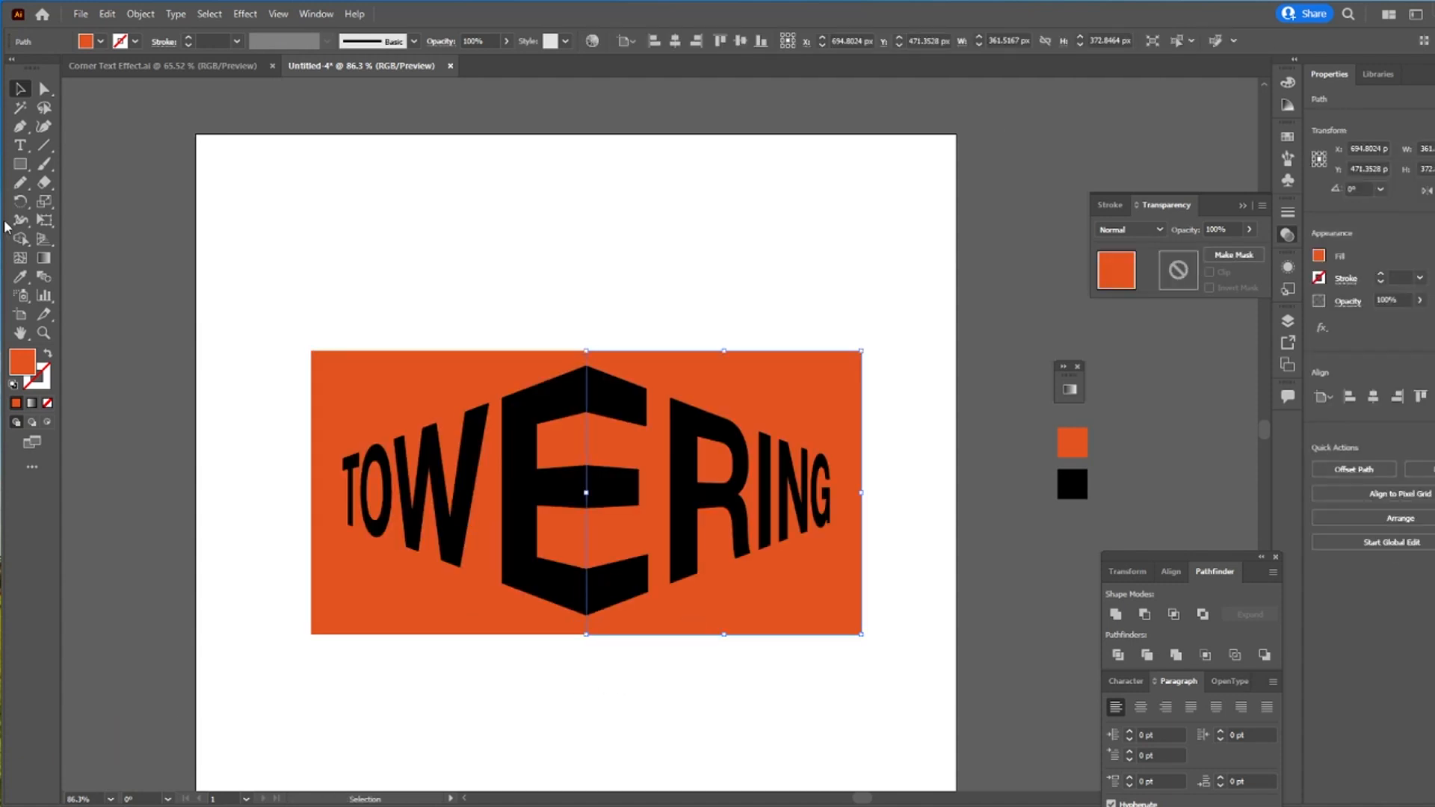
click(45, 219)
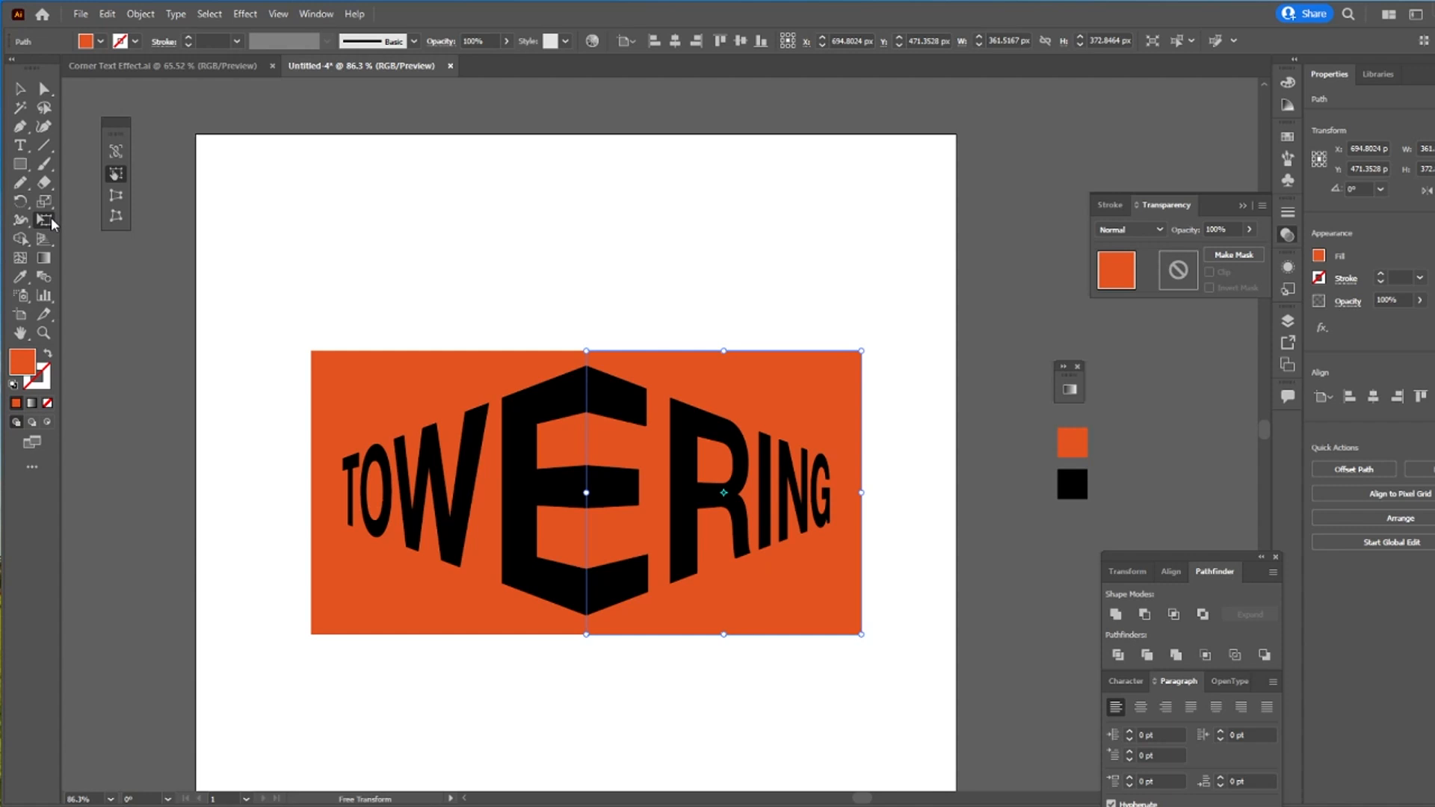
click(117, 197)
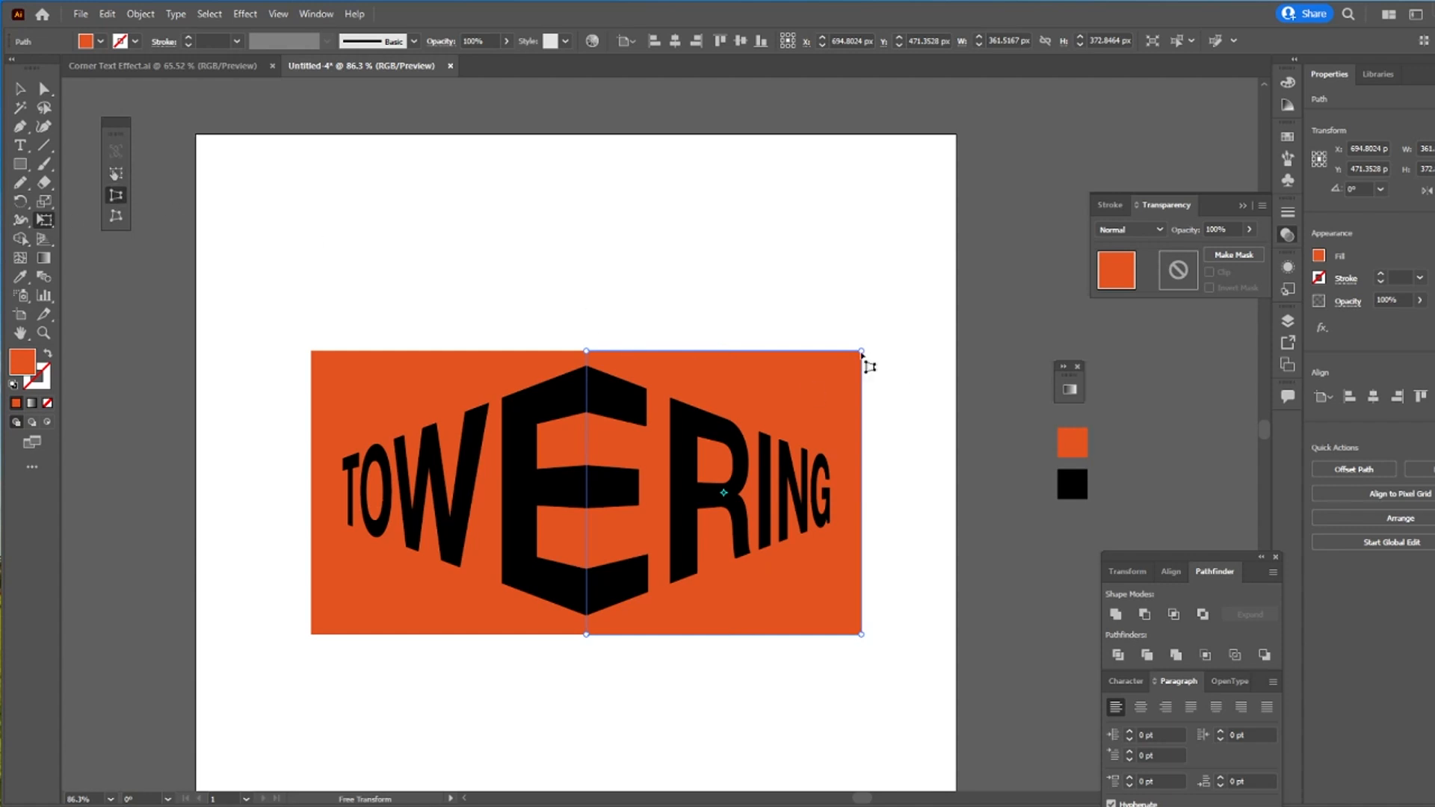
drag(861, 354, 874, 457)
Step: Distort the orange half behind TOWE in perspective with Free Transform, tapering its outer edge to mirror the other half
ctrl+click(329, 378)
drag(312, 353, 332, 453)
ctrl+click(273, 381)
click(43, 89)
click(45, 239)
click(44, 220)
key(ctrl+shift+i)
ctrl+click(344, 478)
click(120, 199)
key(v)
click(293, 407)
Step: Pull in the outer edge beside the G so the background is about 667 px wide, and unite both halves
key(a)
drag(860, 498, 840, 492)
key(v)
shift+click(570, 626)
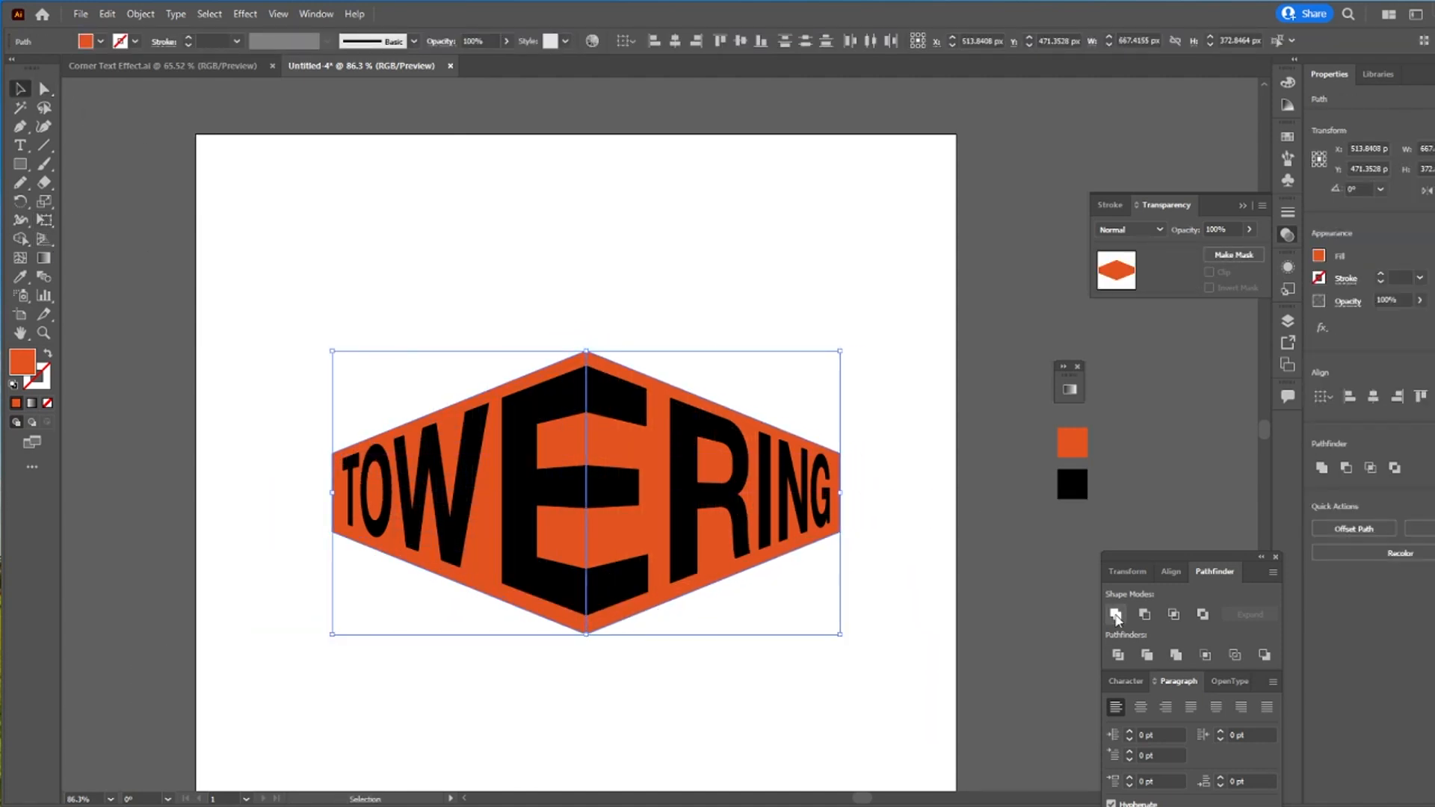
click(1115, 615)
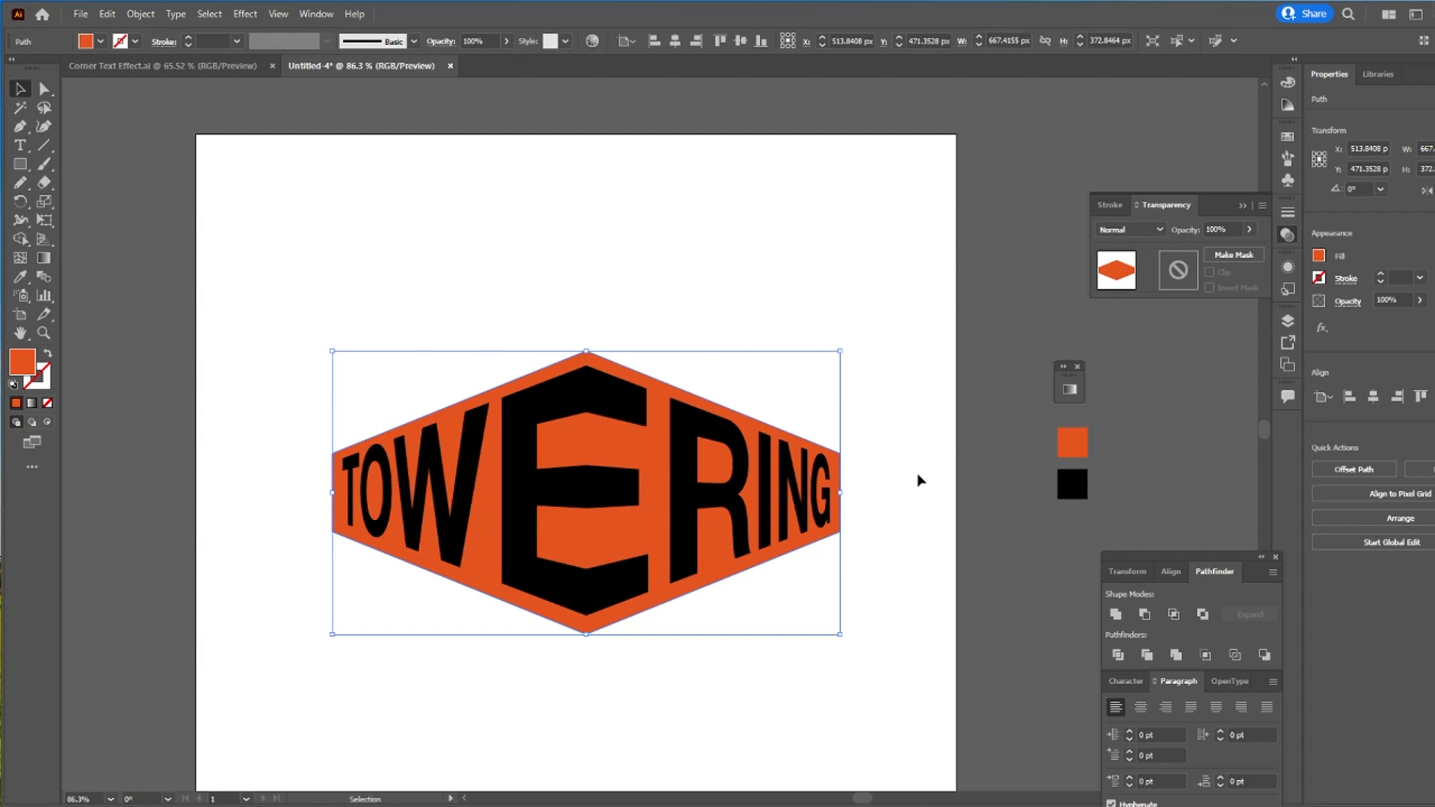
Step: Give the orange background shape a 1 pt black stroke
click(1326, 276)
click(1180, 337)
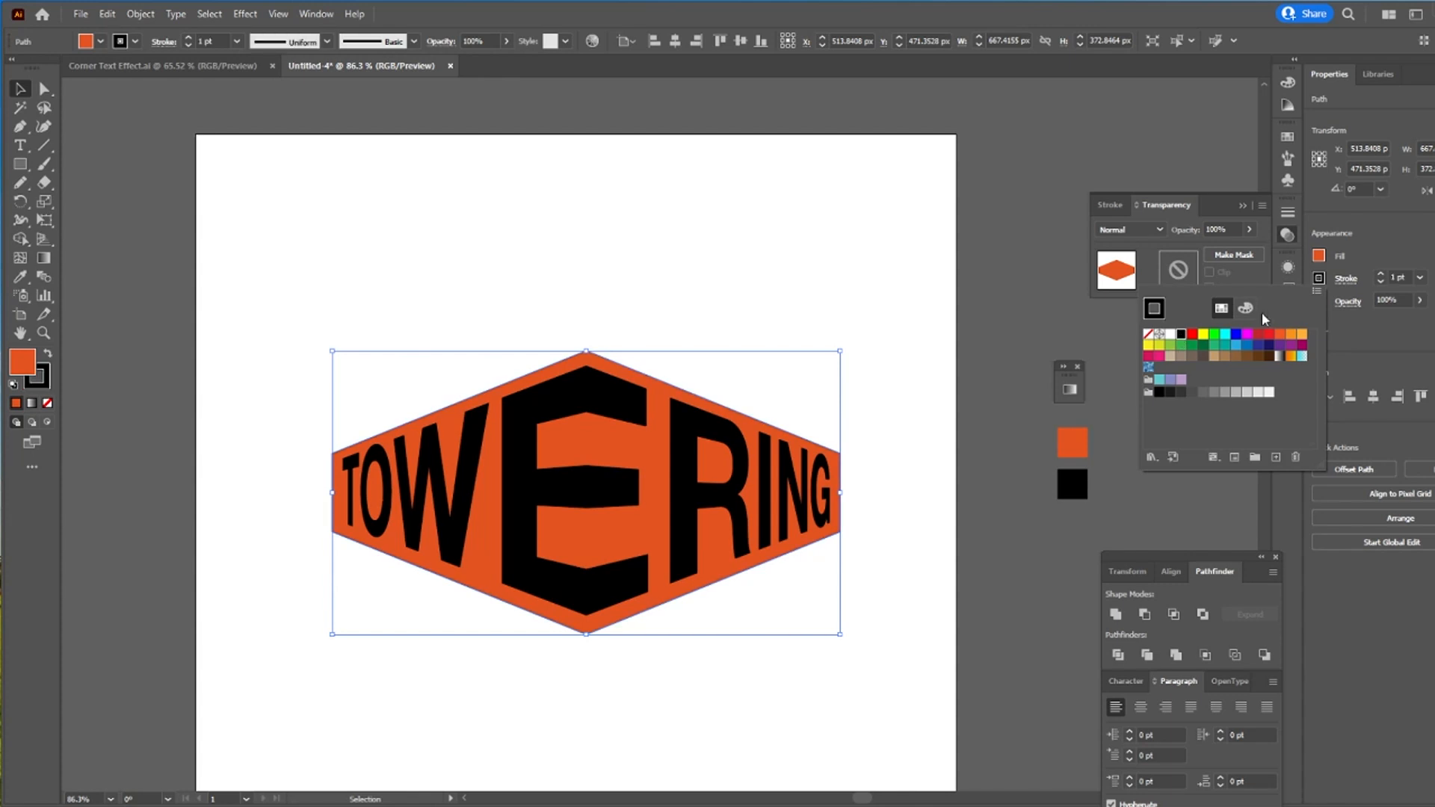
click(711, 304)
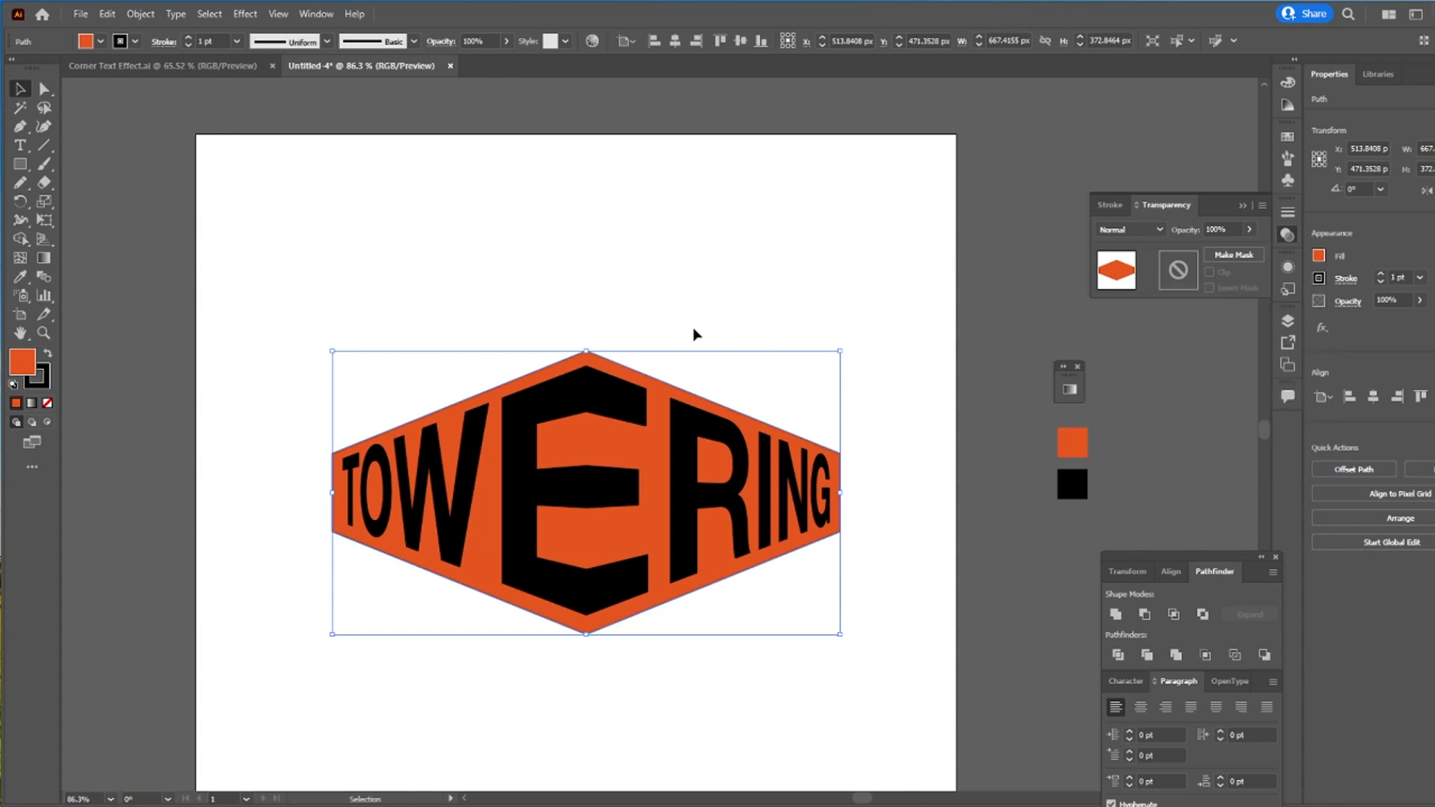
Step: Round the orange shape's corners to about 20 px, and its top and bottom peaks to about 71 px
key(a)
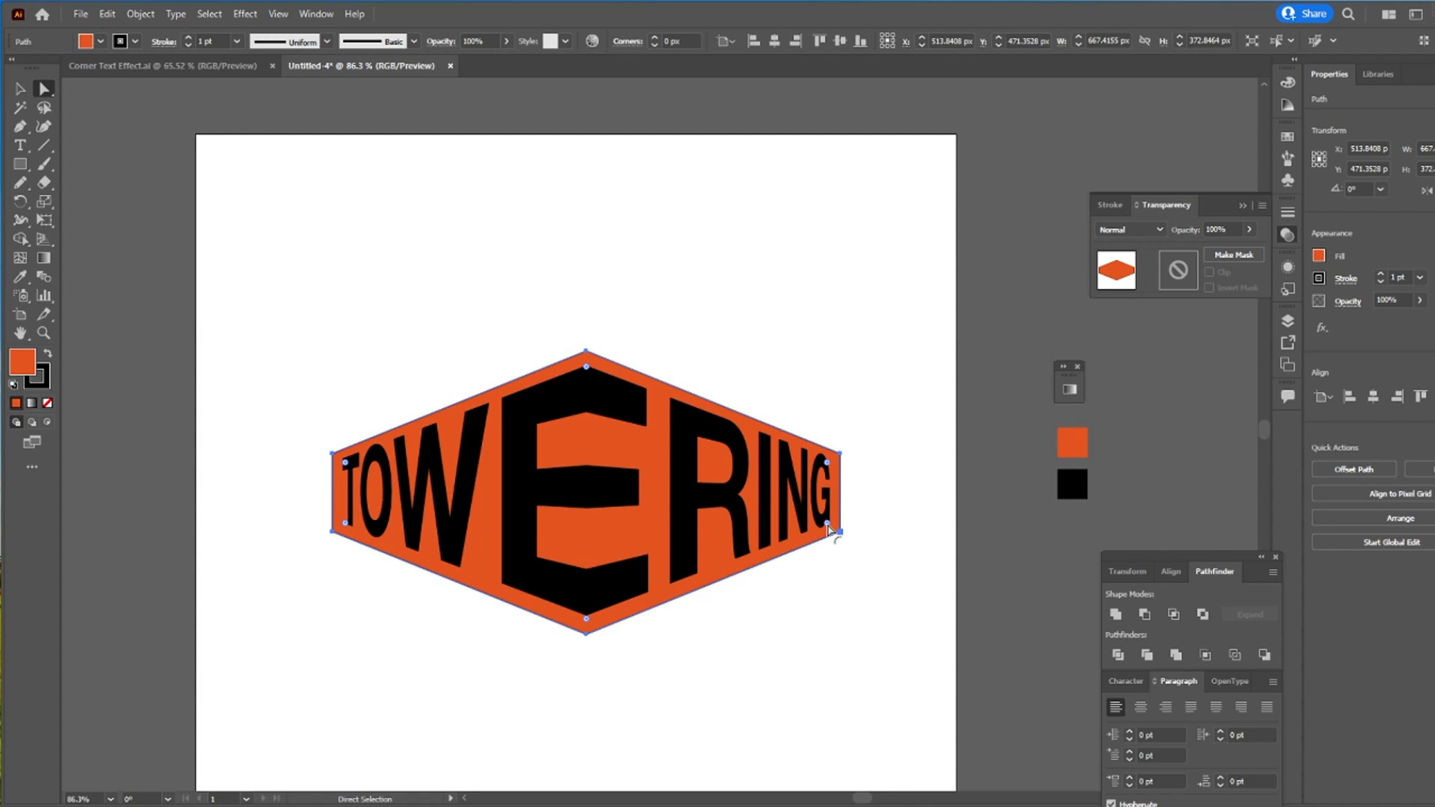
mouse_move(828, 525)
mouse_down()
mouse_move(800, 525)
mouse_move(824, 529)
mouse_up()
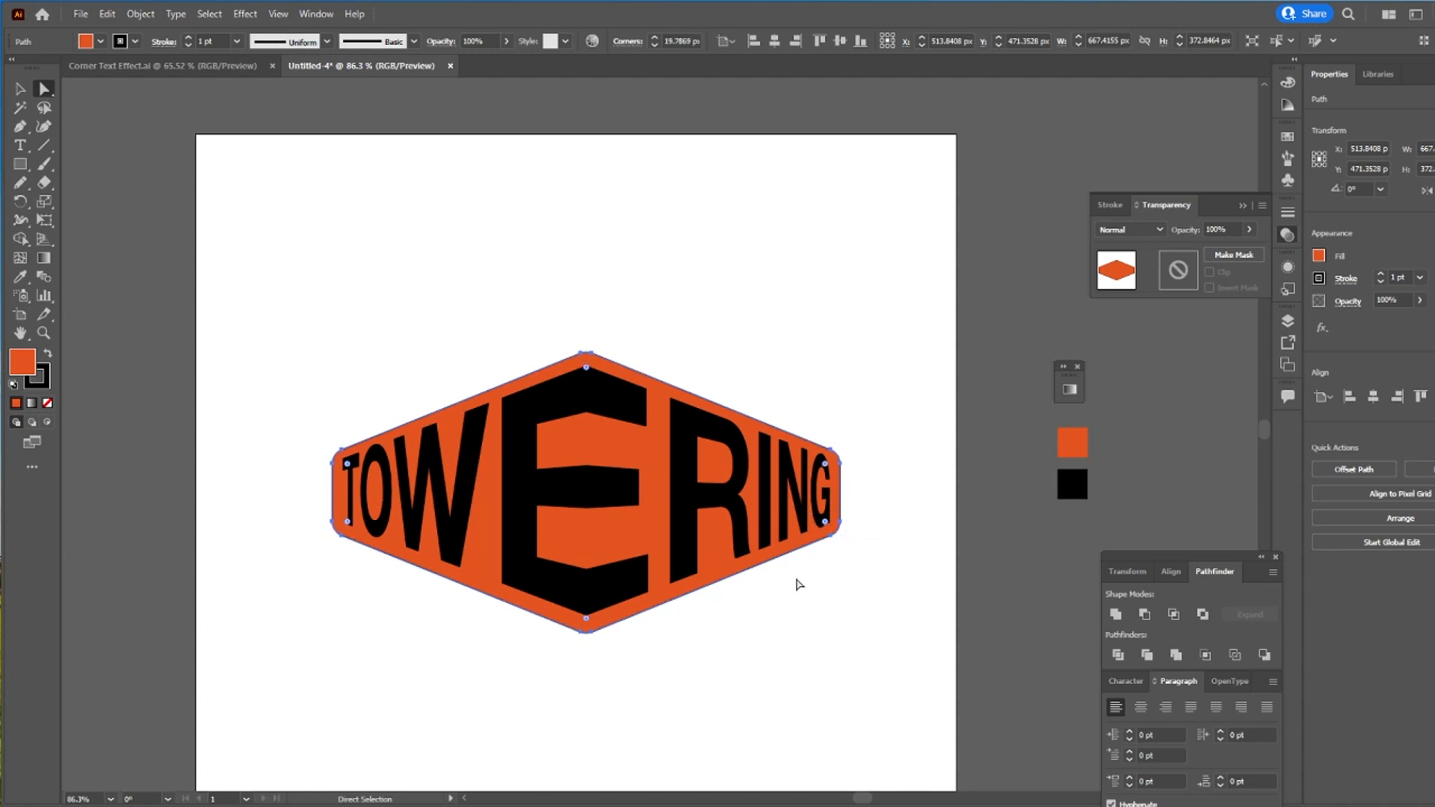
drag(553, 324, 606, 363)
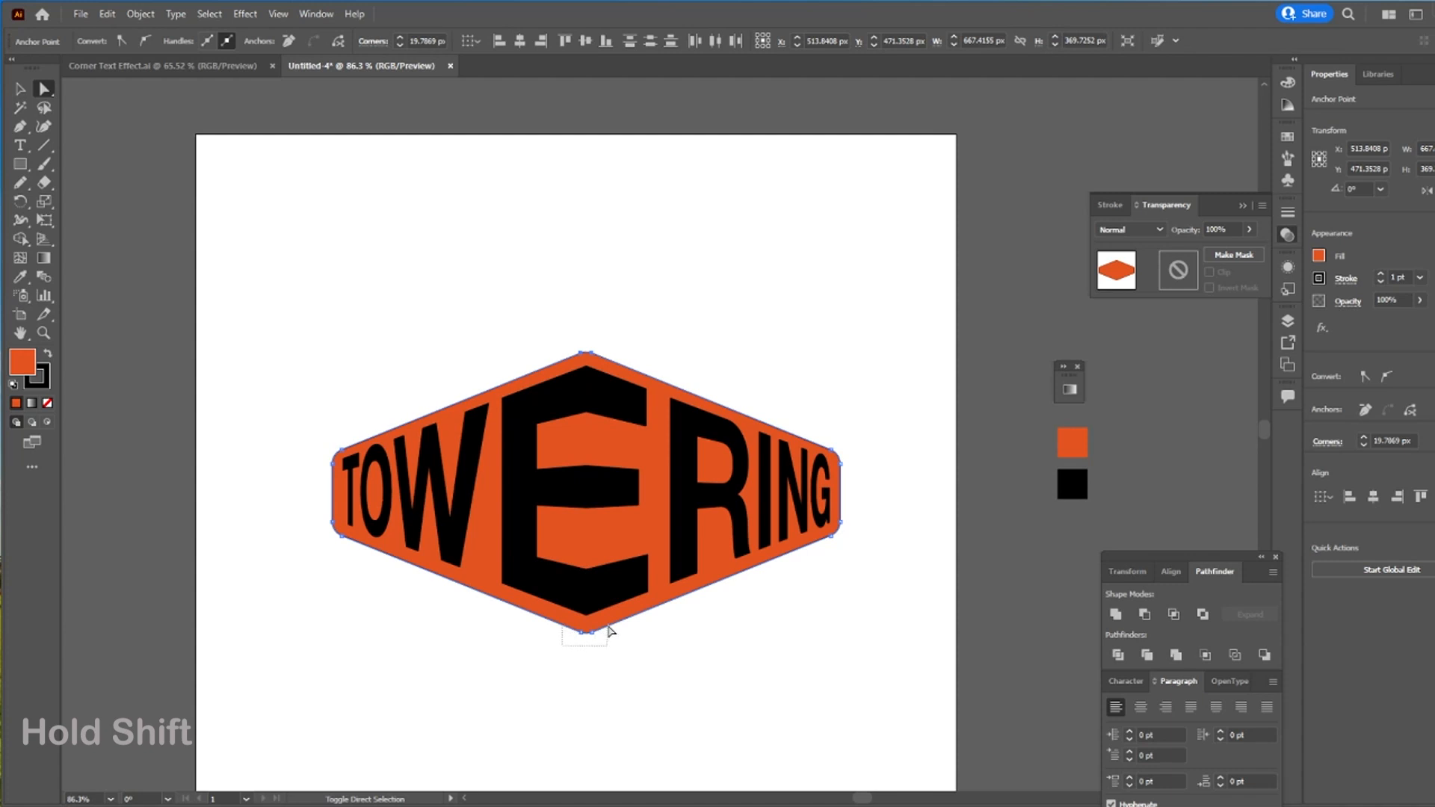
drag(587, 622, 588, 581)
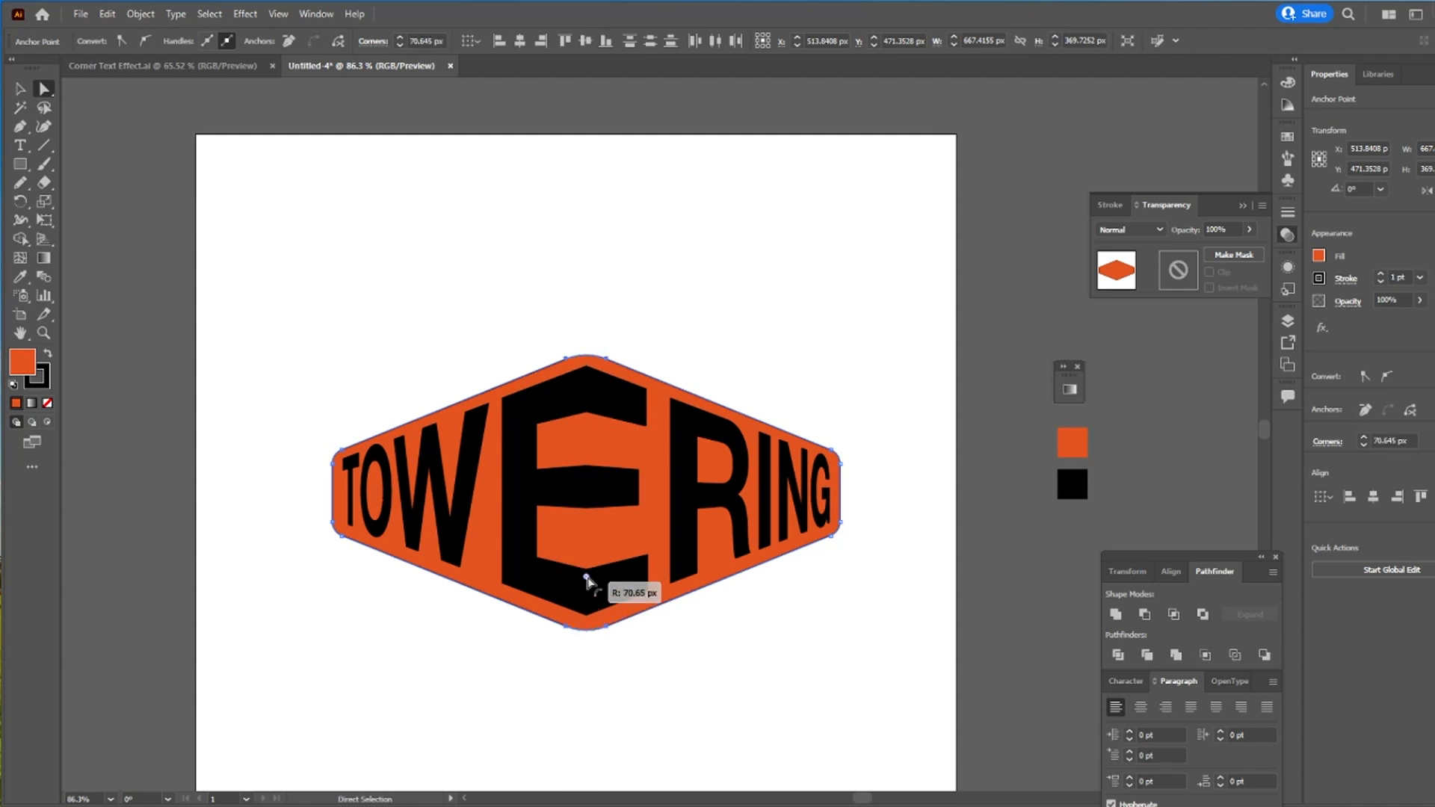
key(v)
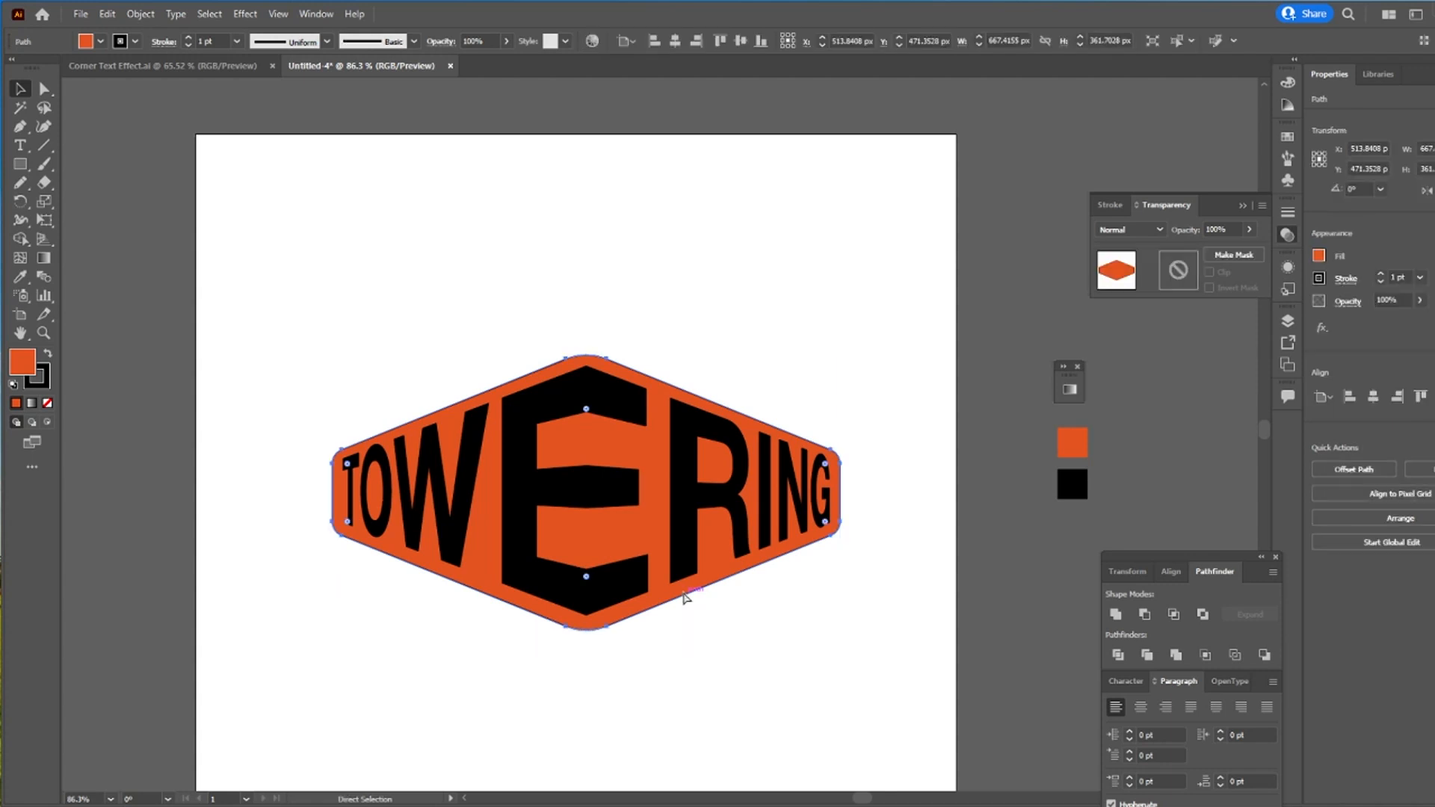
Step: Paste a copy of the orange shape in place, enlarge it from its centre to about 694 by 376 px, and send it to the back
key(a)
click(711, 684)
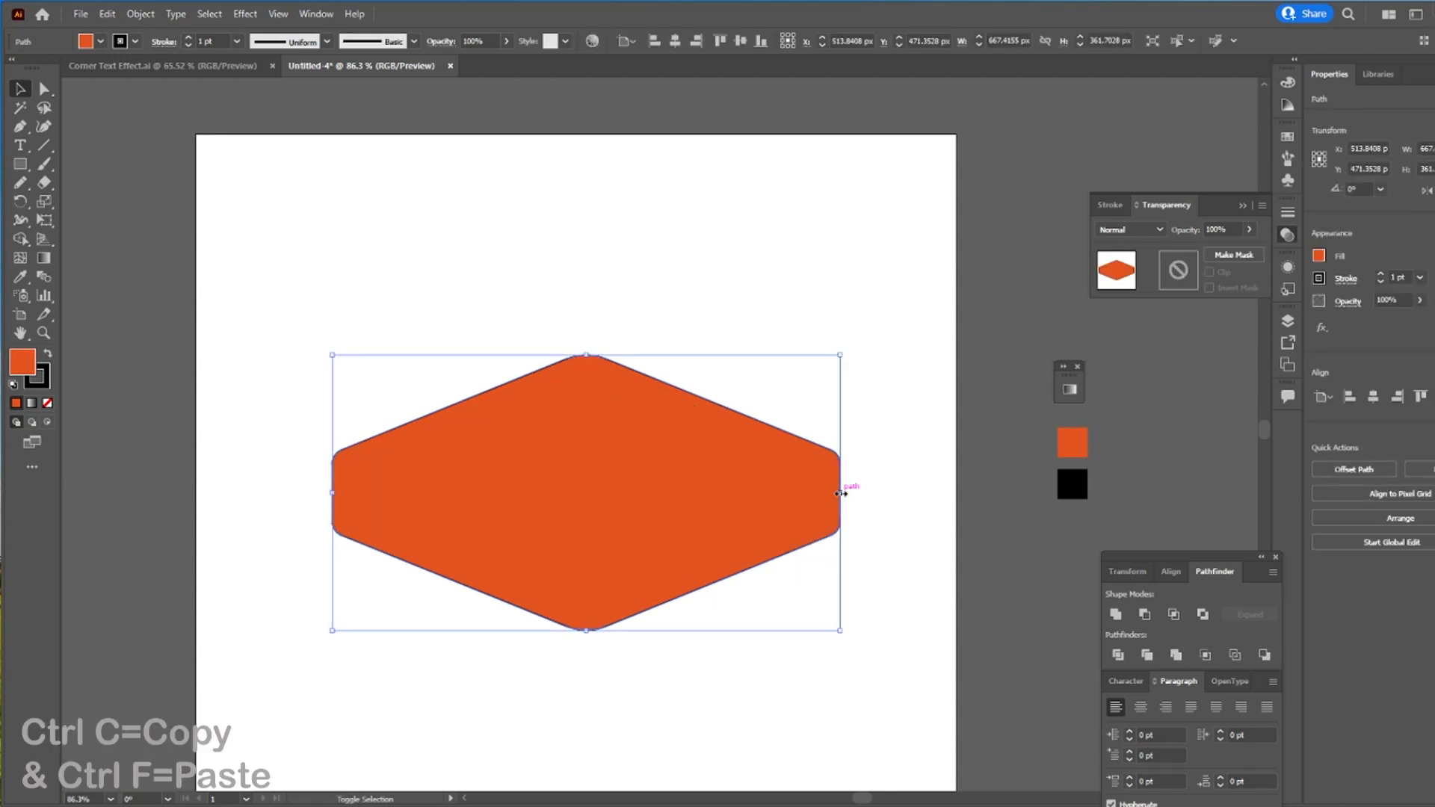
drag(843, 492, 854, 494)
key(ctrl+shift+bracketleft)
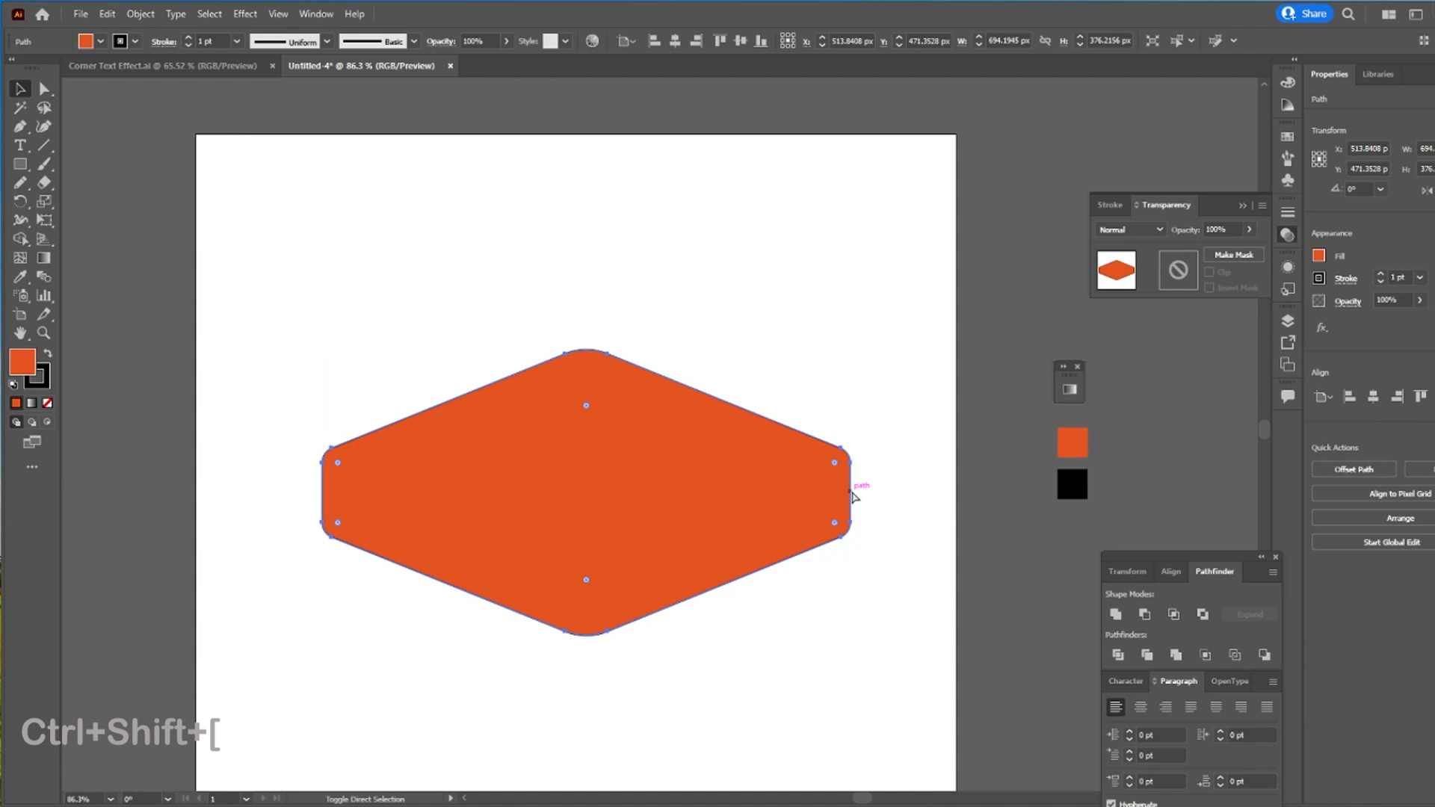
key(ctrl+shift+bracketleft)
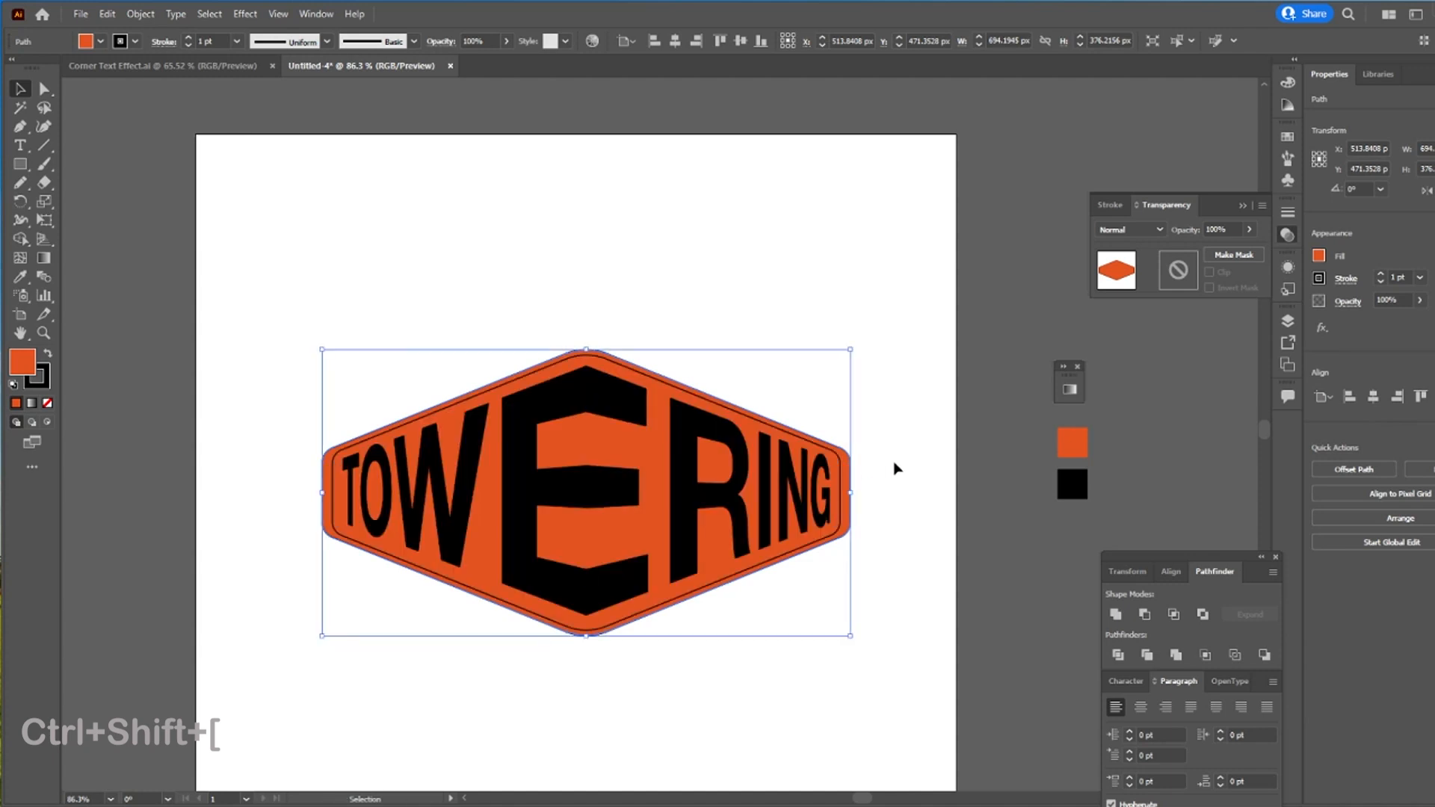
key(a)
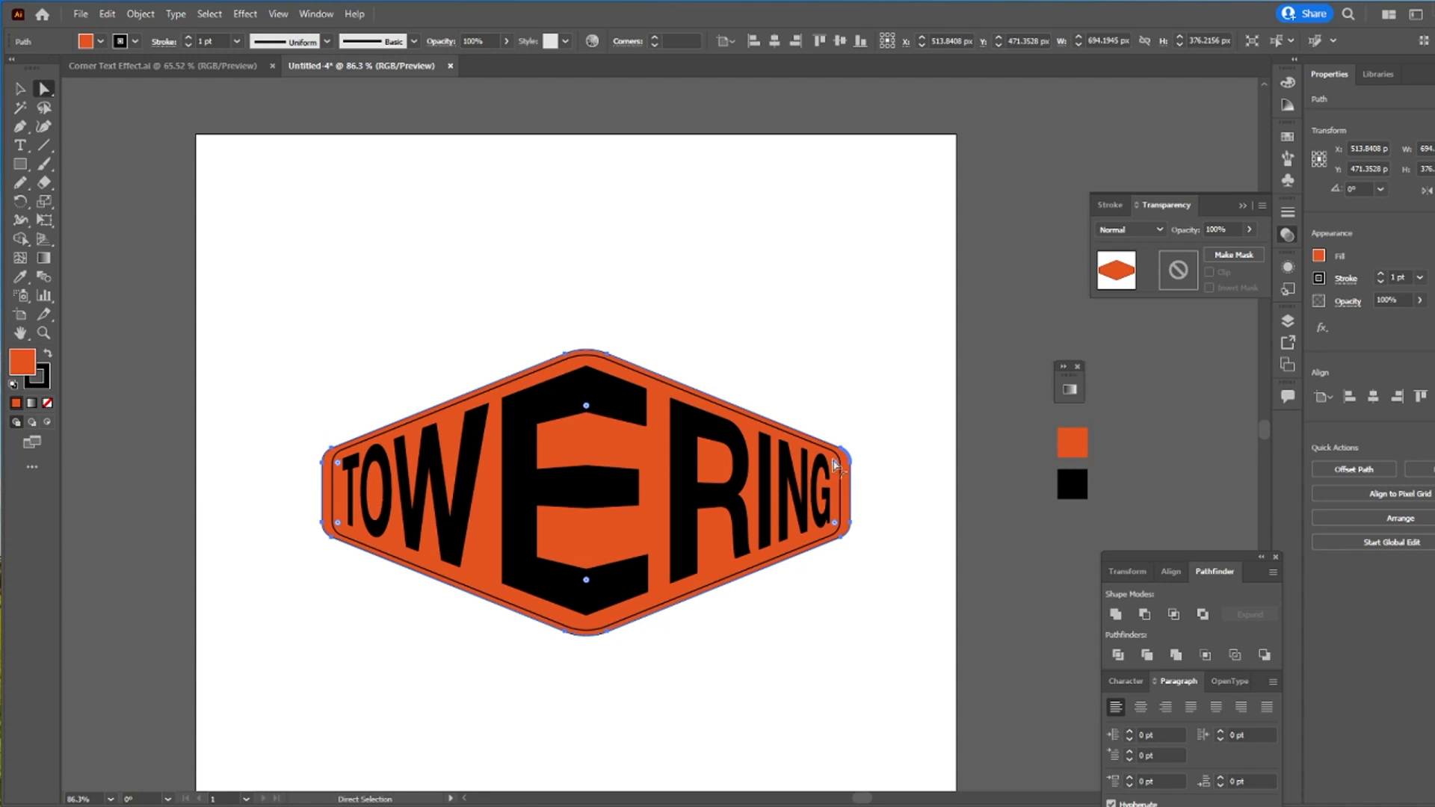
key(v)
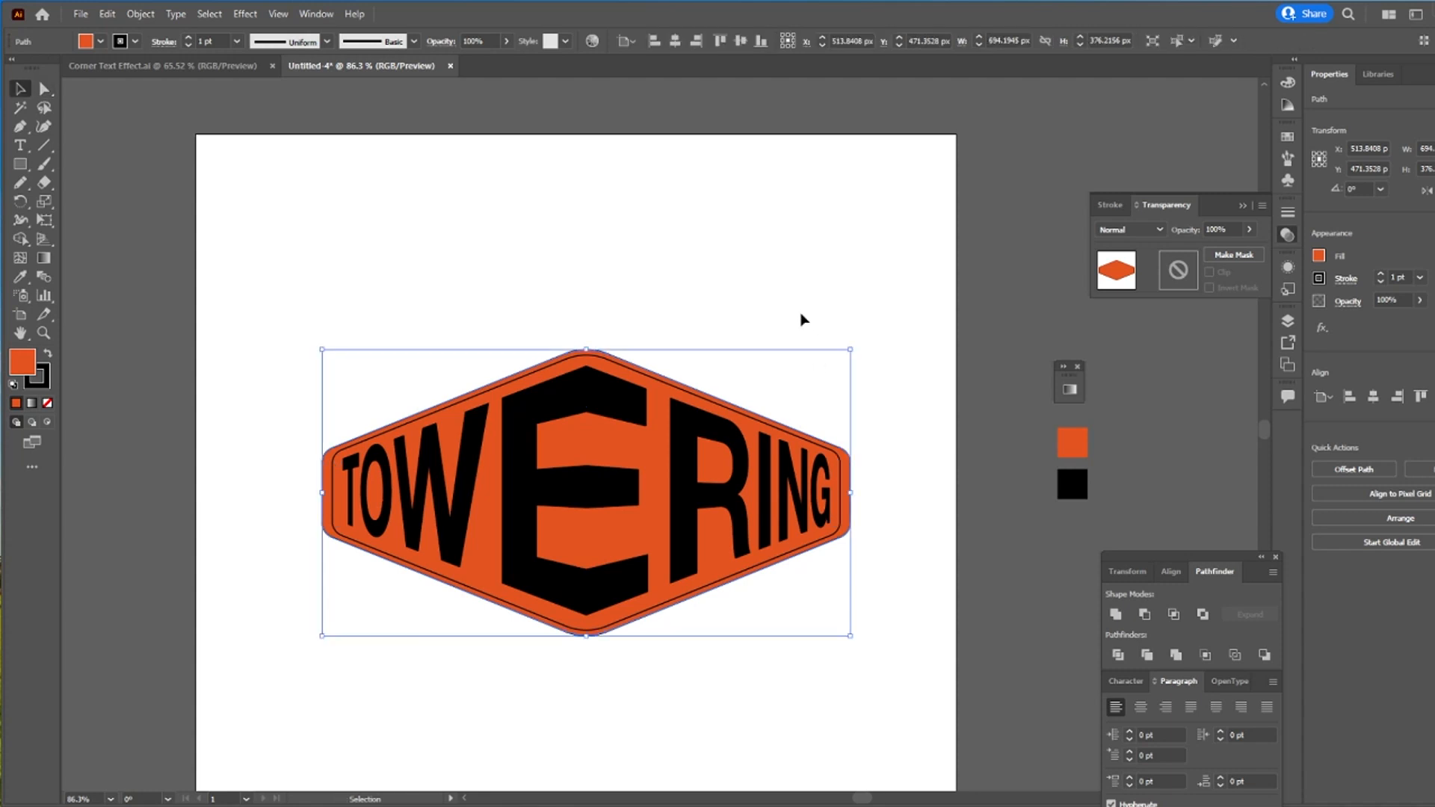
click(797, 261)
Step: Fill the ERING half of the lettering with white
scroll(705, 317, down, 2)
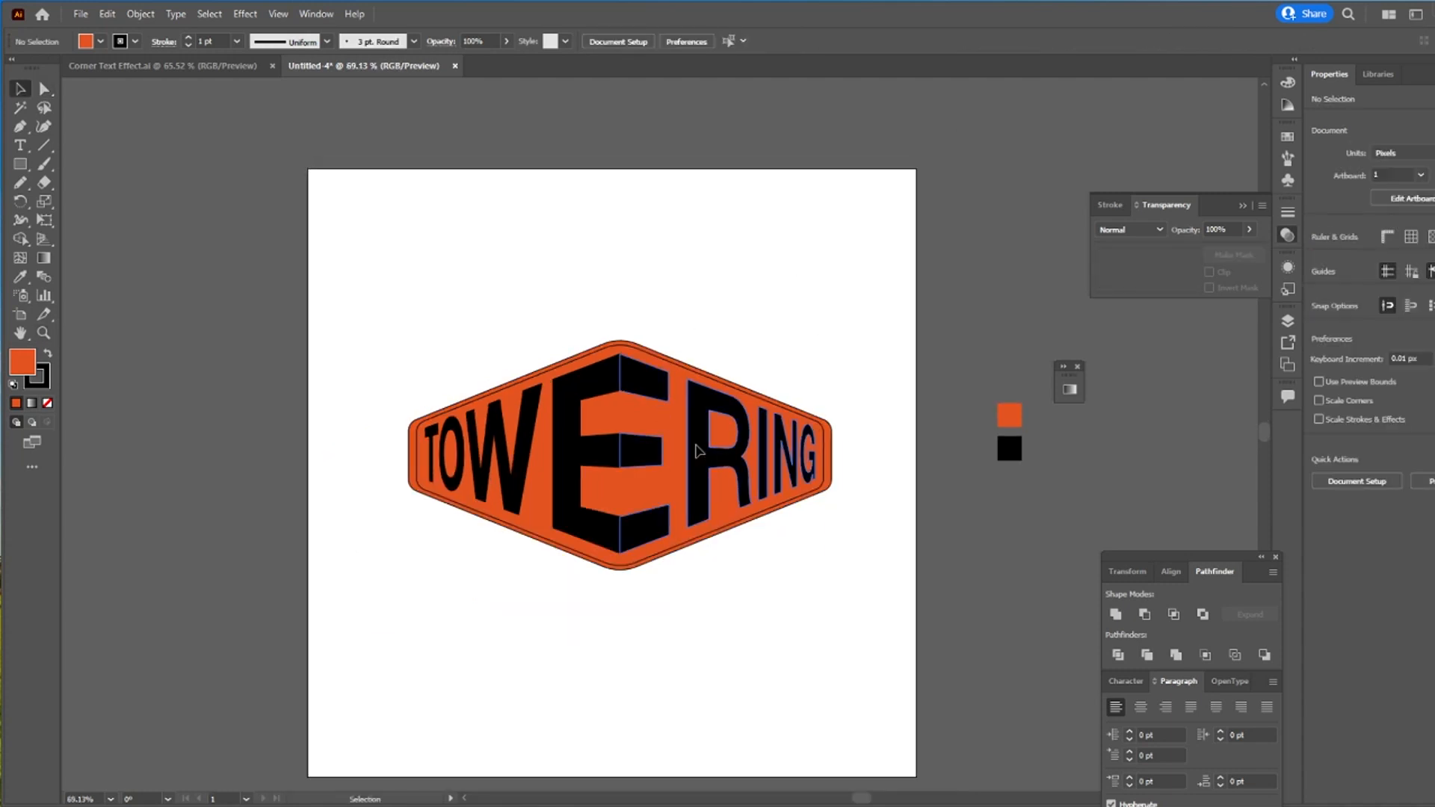
click(696, 451)
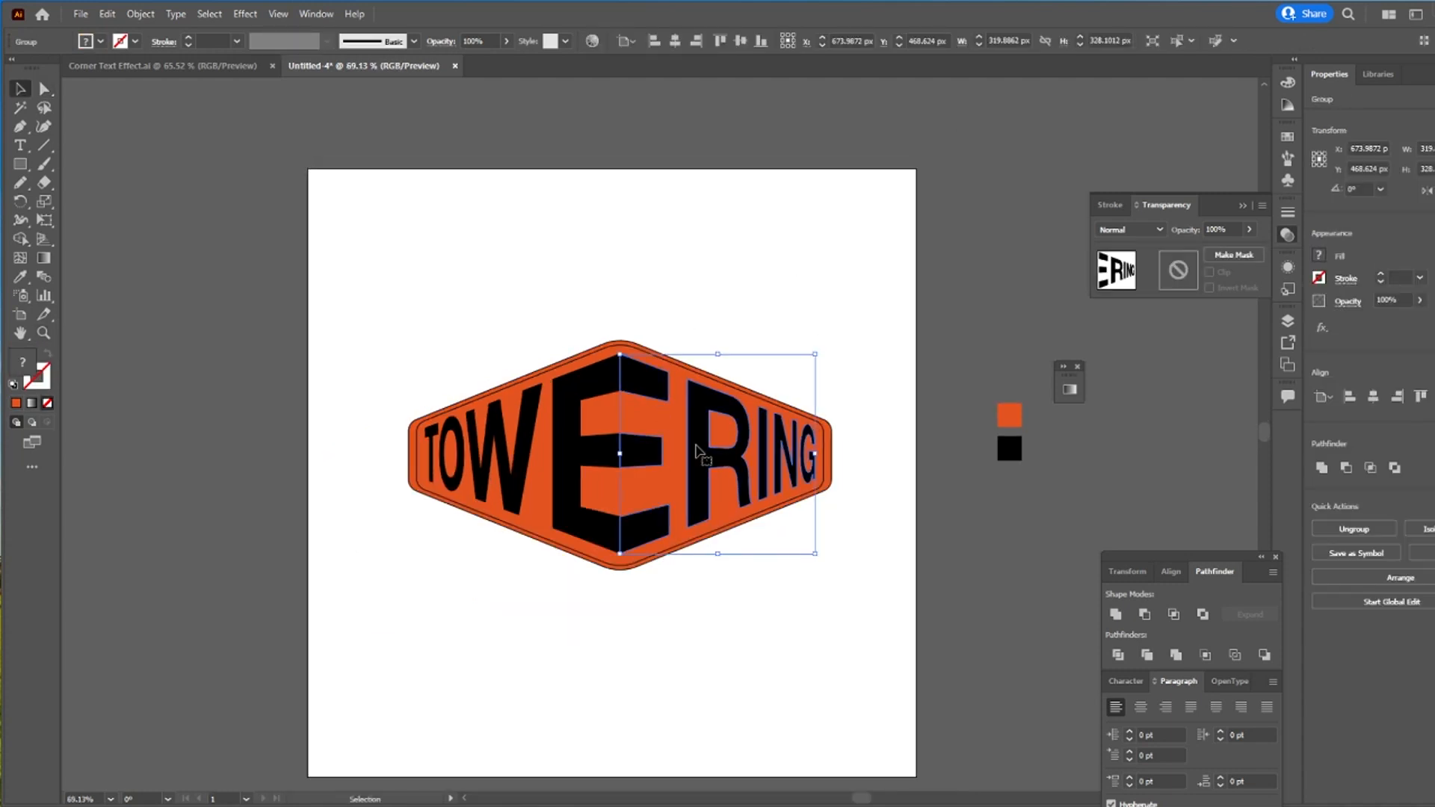
click(1319, 258)
click(1169, 314)
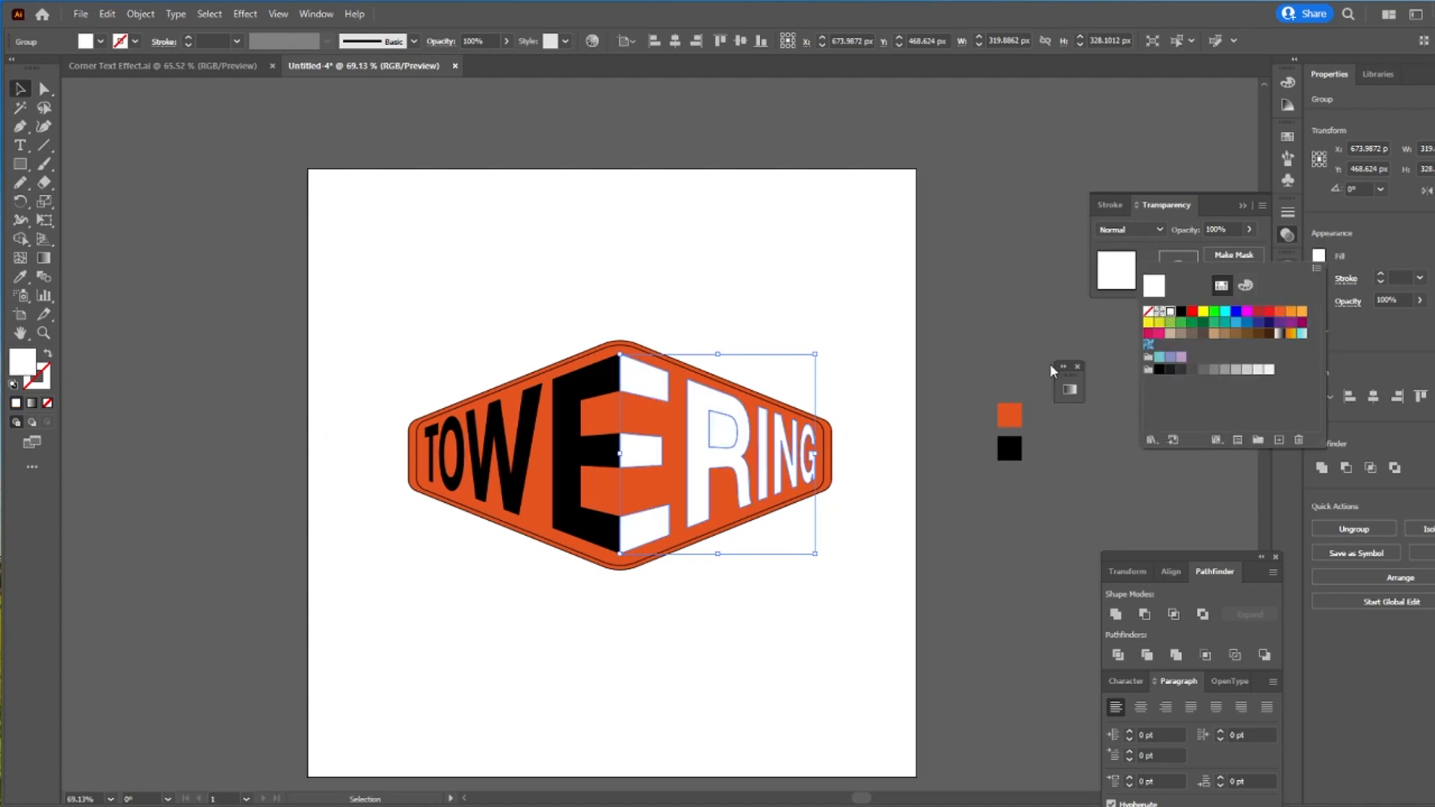
click(777, 261)
click(744, 280)
key(a)
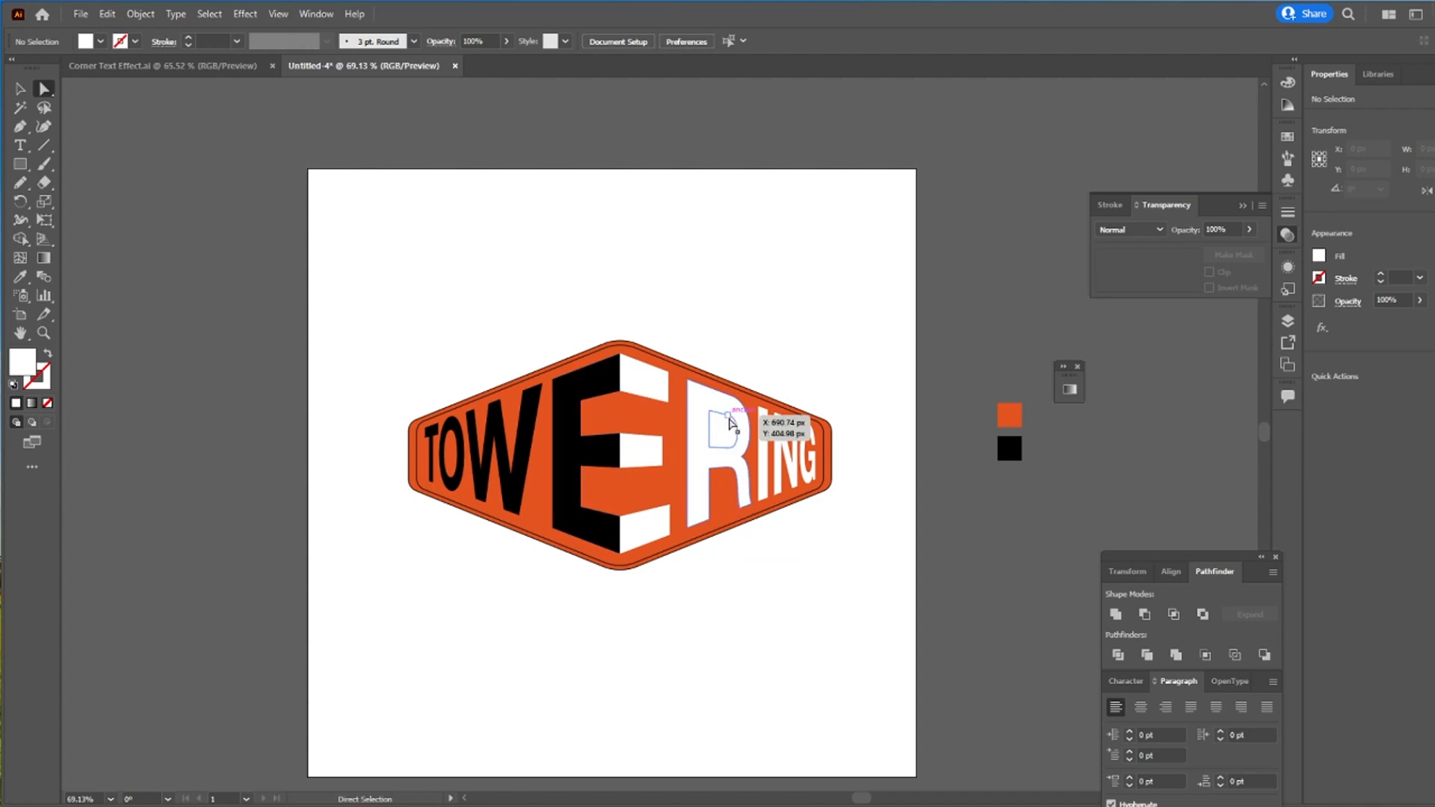
Step: Delete the shape filling the enclosed counter of the letter R
click(731, 435)
key(Delete)
key(v)
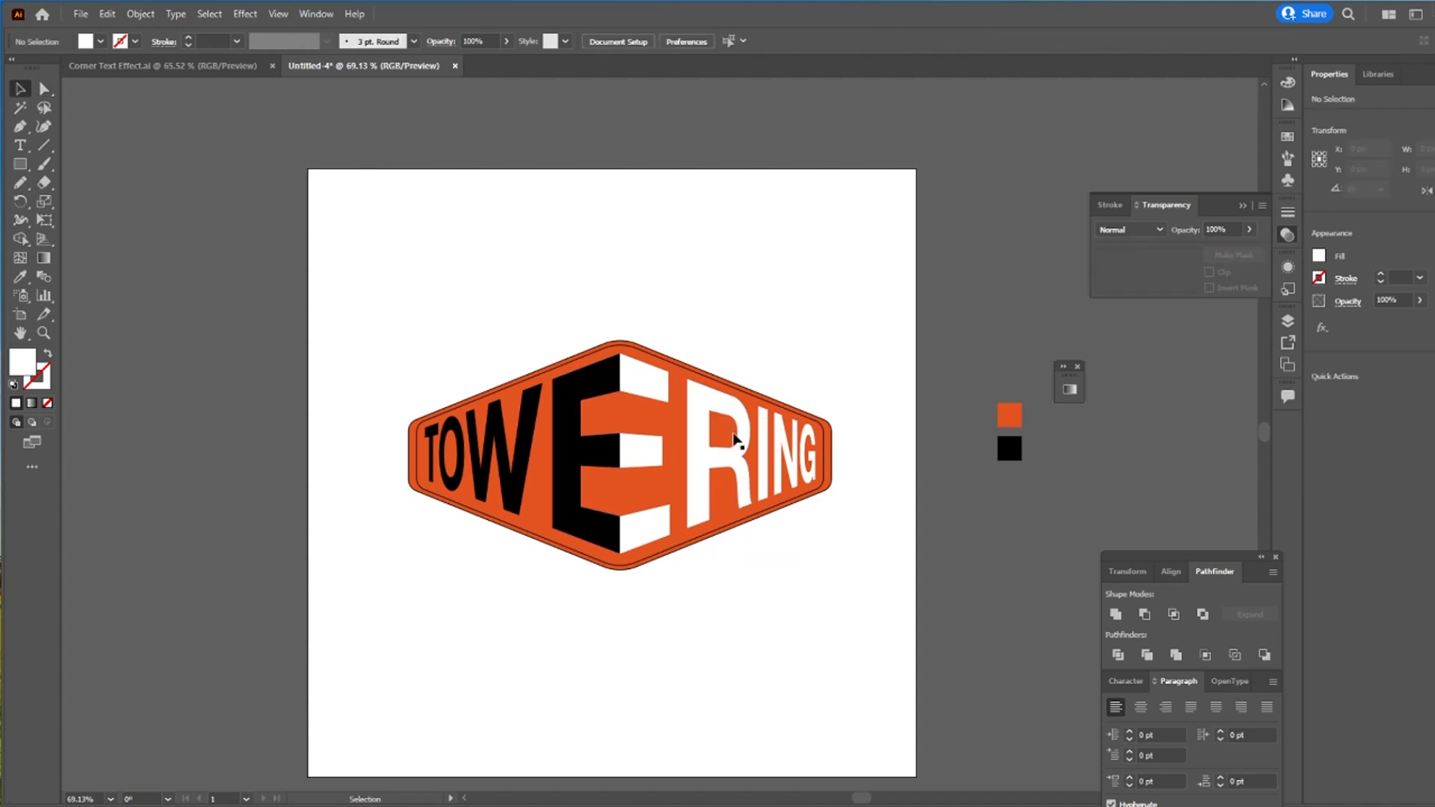
Step: Add the text "13" and place it in the poster's upper-left corner
key(t)
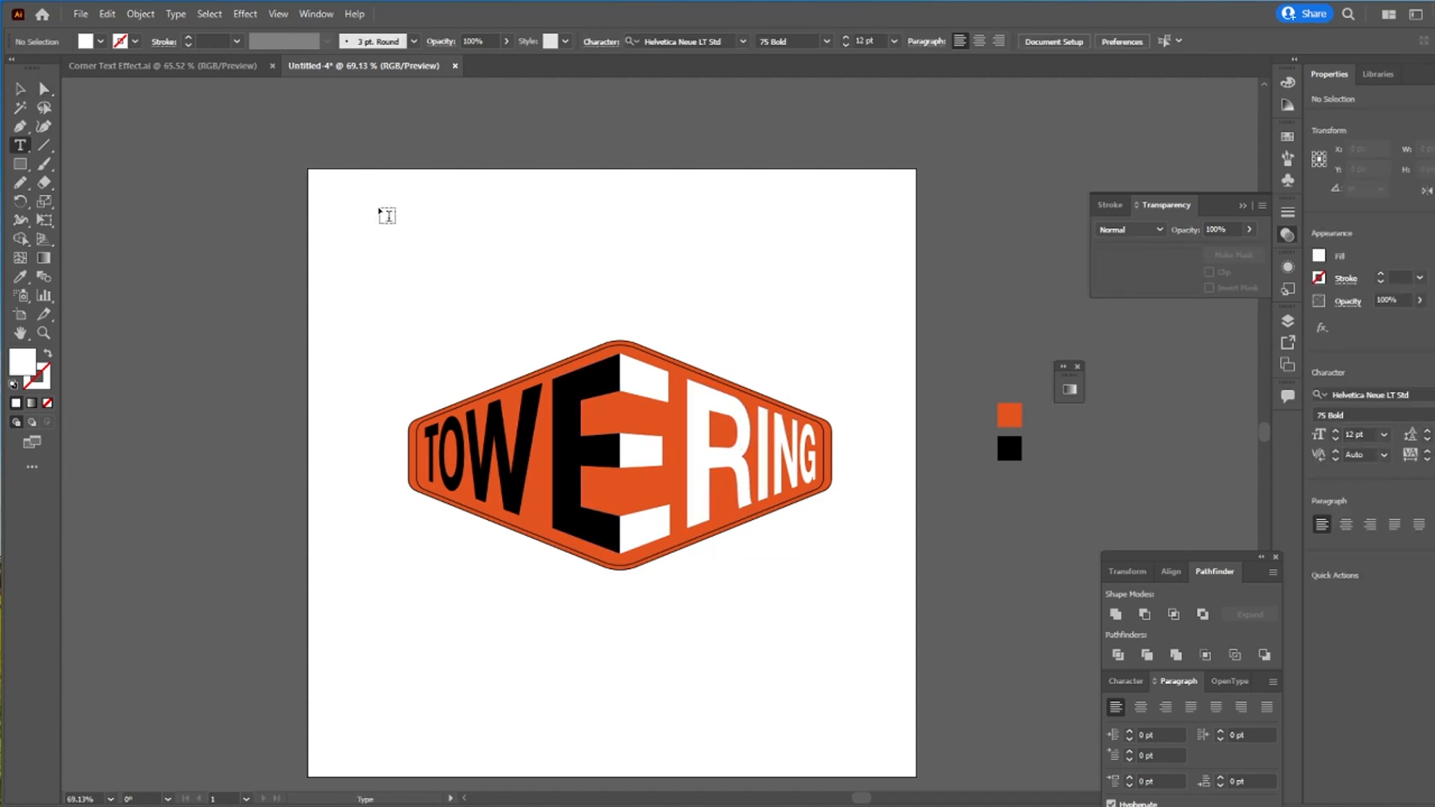
click(515, 252)
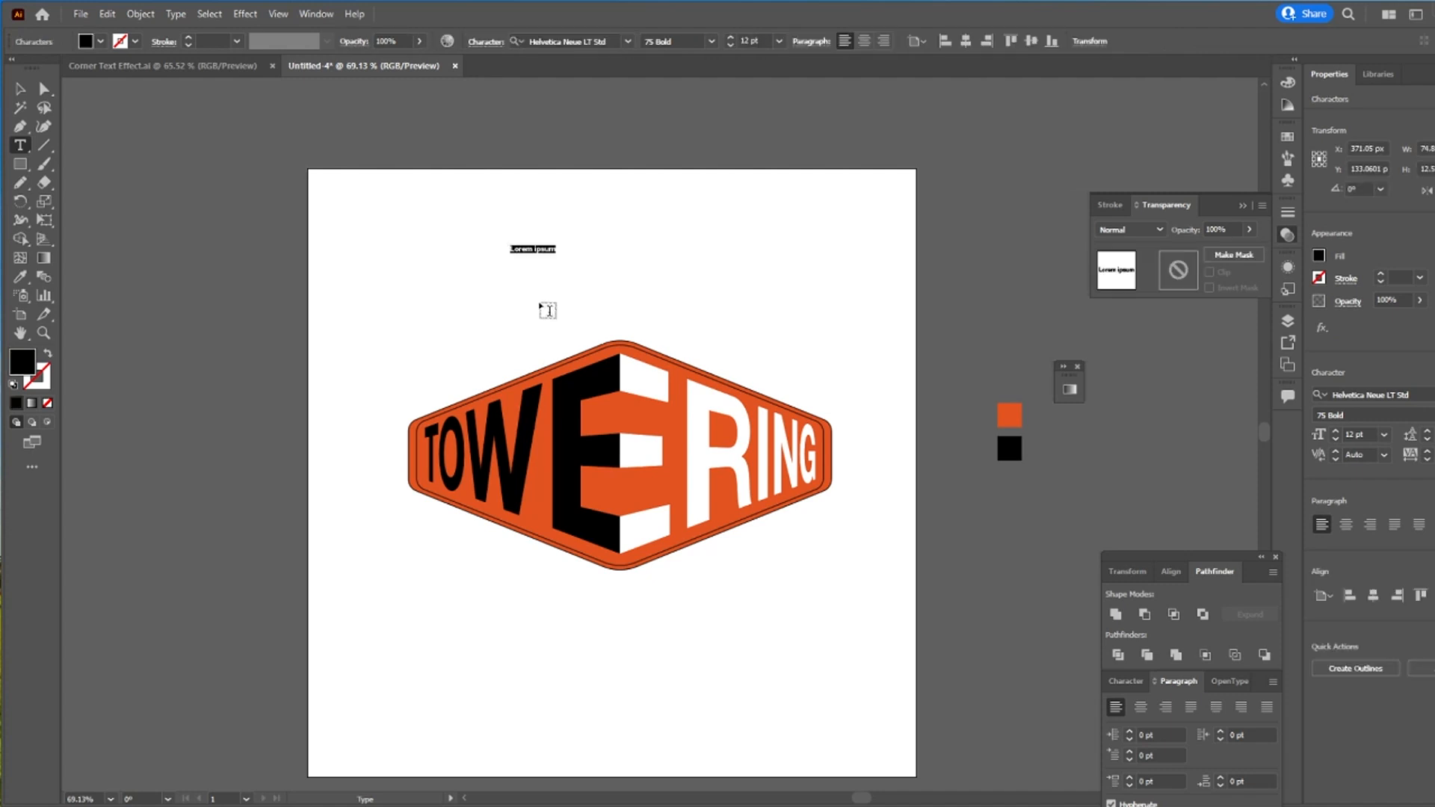
text(13)
key(Escape)
drag(517, 249, 329, 186)
Step: Copy the "13" text across the poster's top edge and change the centre copy to "May"
drag(324, 186, 887, 185)
key(t)
double_click(610, 185)
text(May)
key(Escape)
Step: Change the text in the poster's upper-right corner to "2024"
key(t)
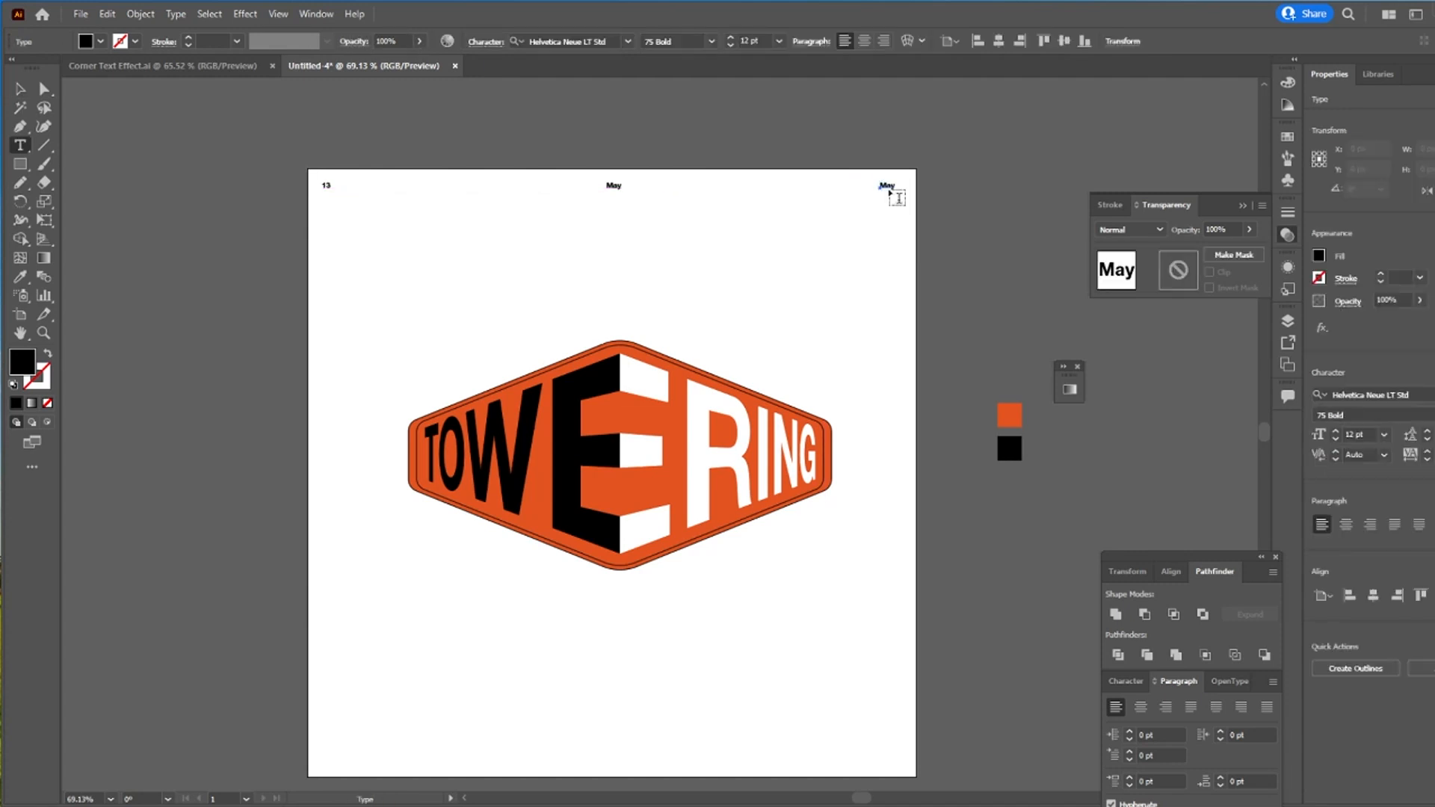
double_click(887, 185)
text(2024)
key(Escape)
Step: Set the "May" and "2024" texts to the 55 Roman font style
shift+click(612, 185)
click(1426, 416)
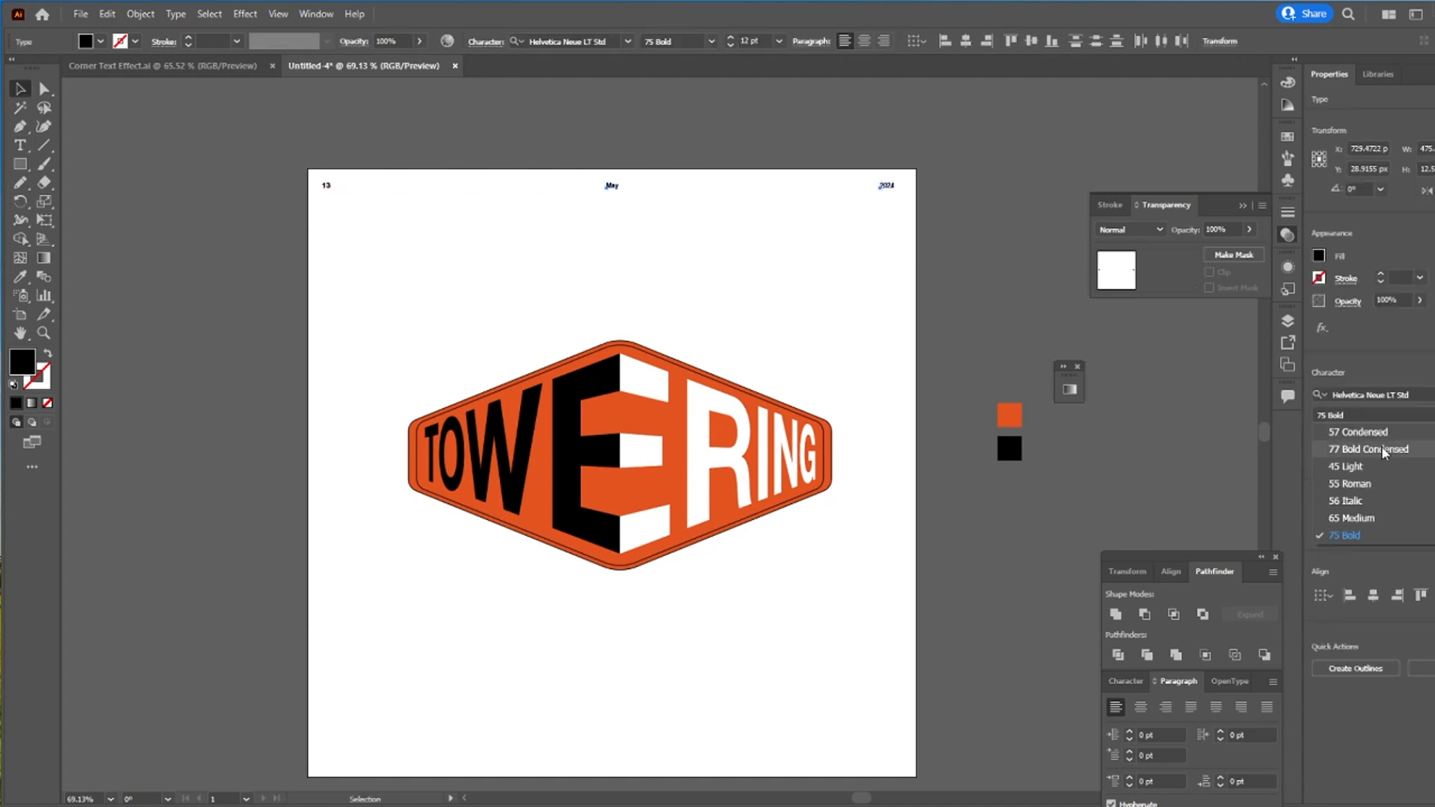
click(1350, 484)
Step: Copy the "May" text to the poster's lower-left corner and change the copy to "Poster"
key(z)
drag(625, 258, 567, 260)
key(v)
drag(615, 202, 554, 619)
key(z)
key(t)
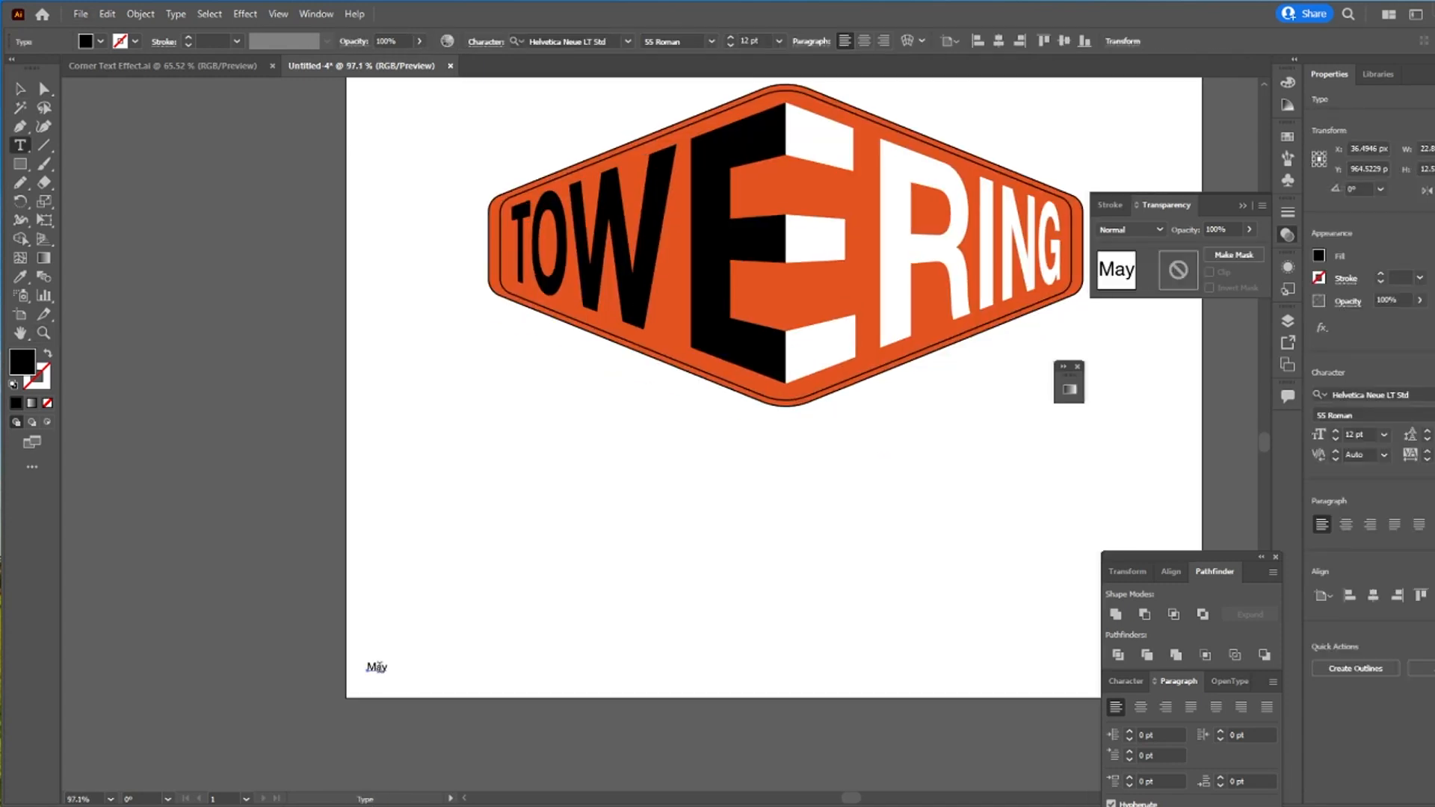
double_click(376, 667)
text(Poster)
key(ctrl+0)
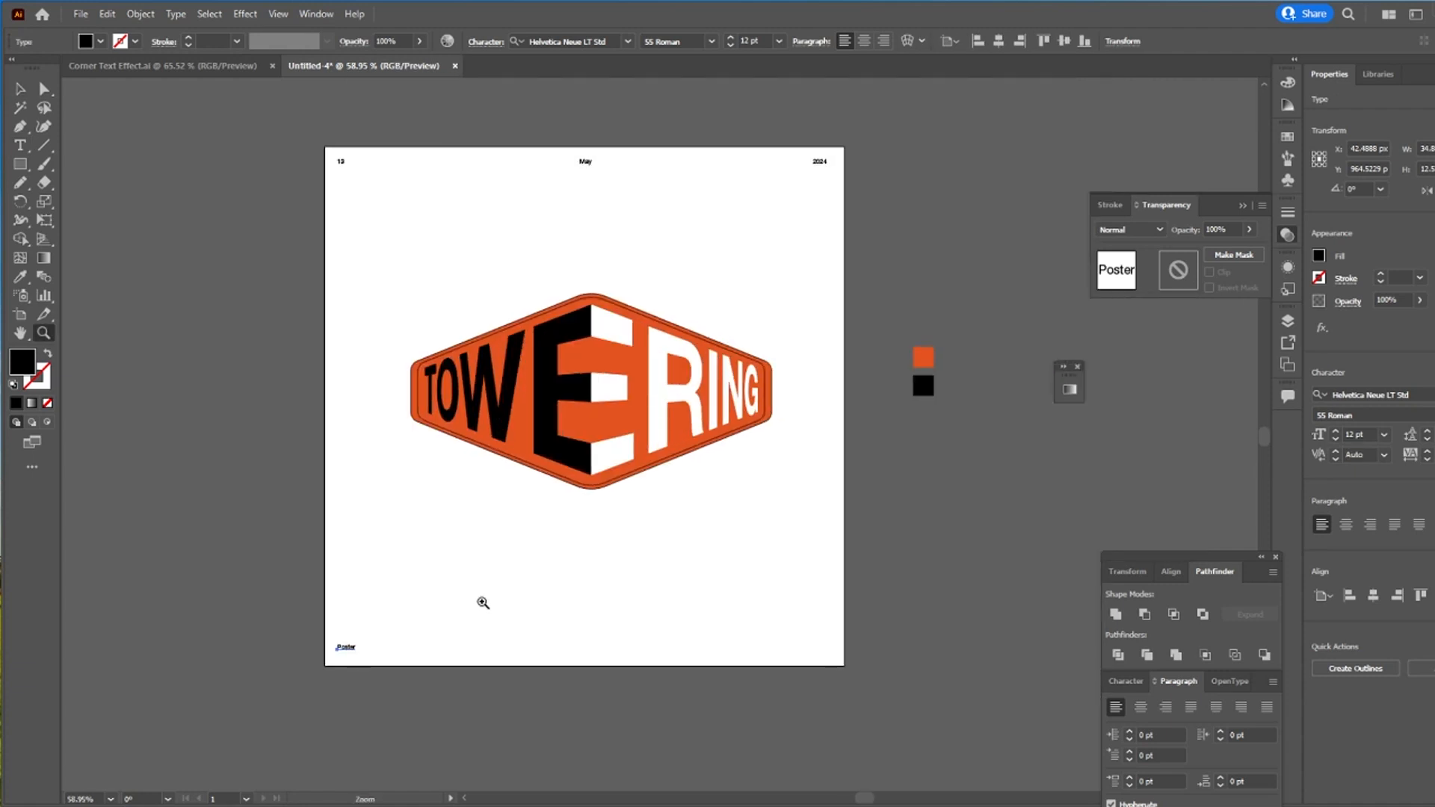
key(Escape)
Step: Copy the "Poster" text to the lower-right corner of the poster and change the copy to "13"
drag(370, 578, 837, 579)
key(t)
double_click(838, 579)
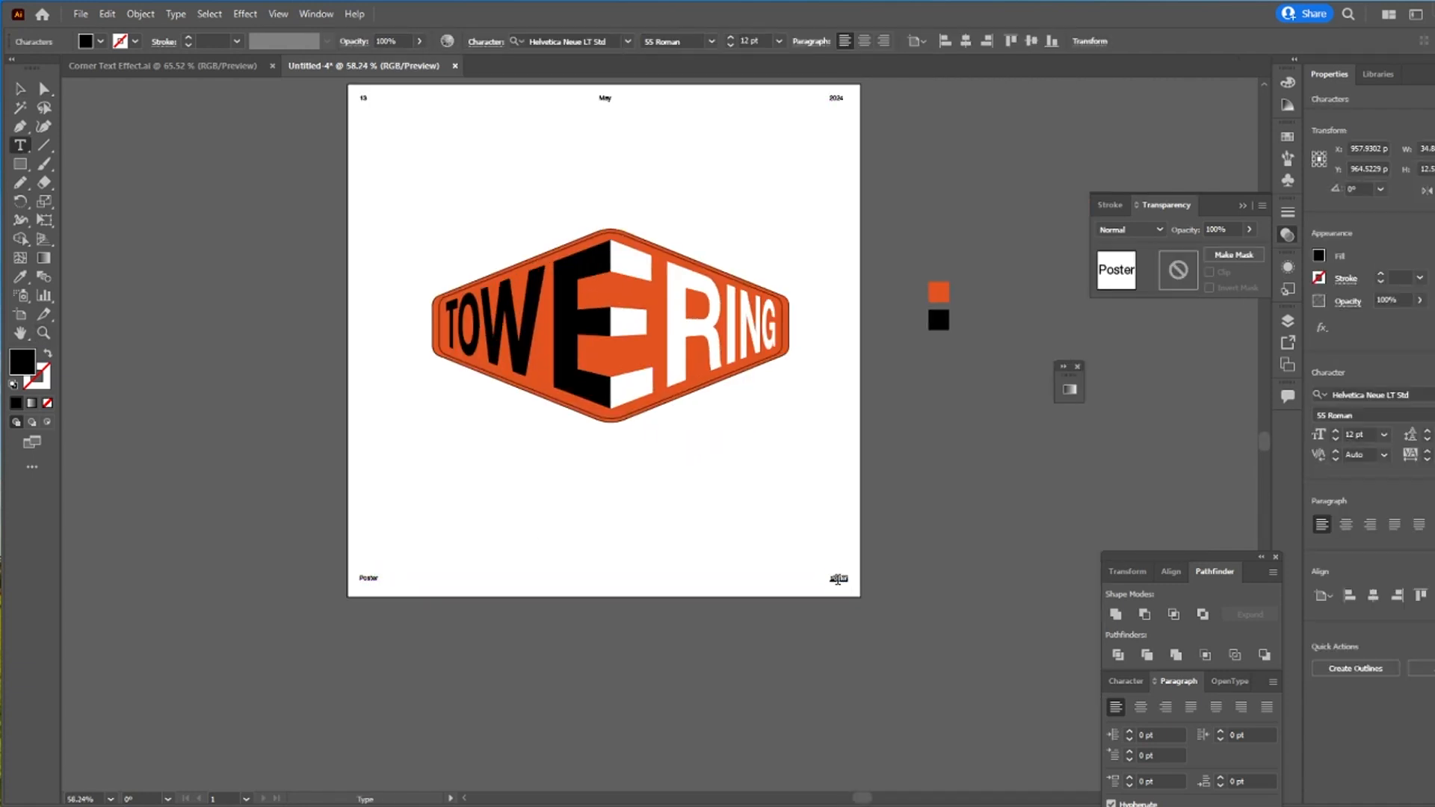
text(13)
key(Escape)
Step: Align the lower-right "13" text with the right edge of the "2024" text
scroll(831, 609, up, 1)
shift+click(838, 162)
click(987, 41)
click(957, 129)
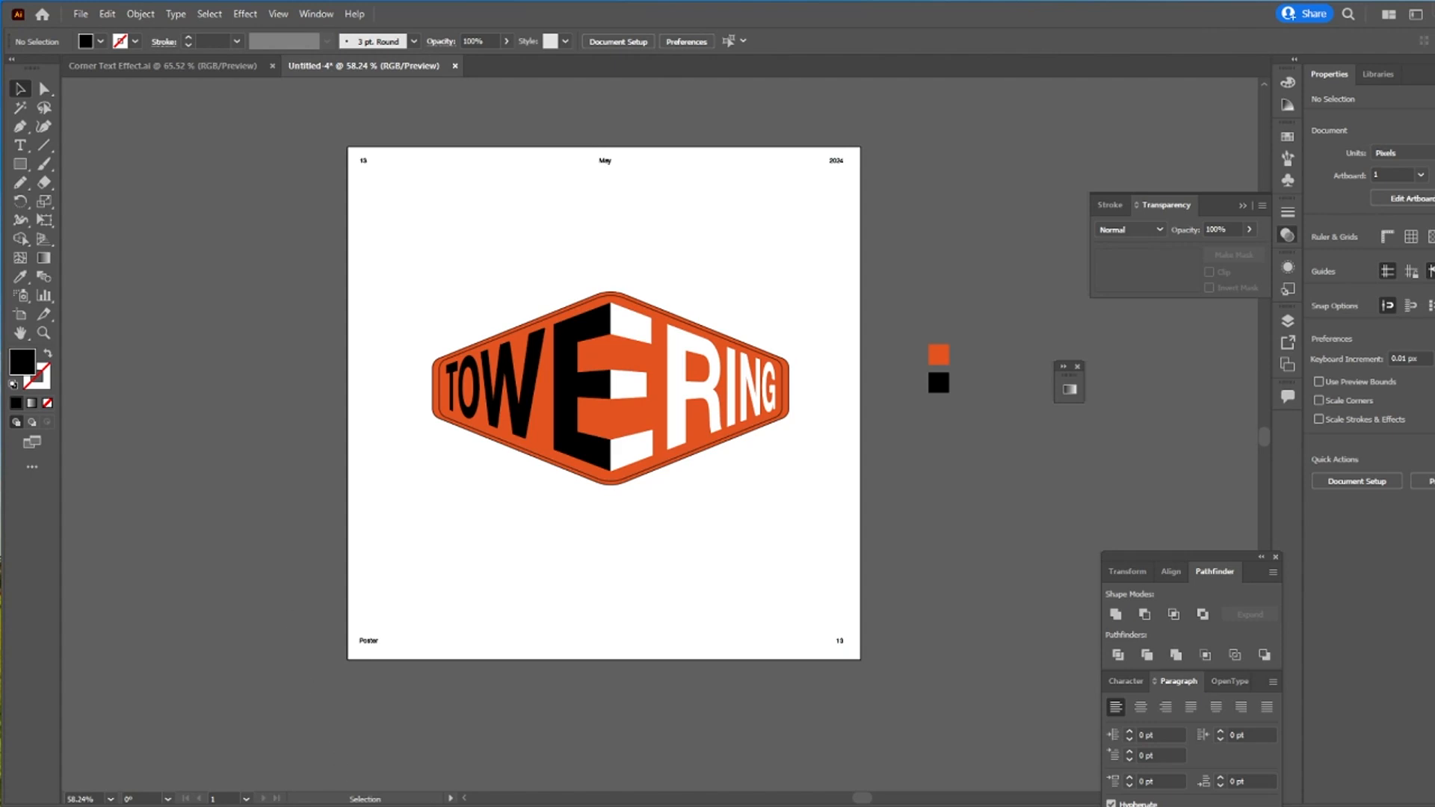
Step: Place the BK Paper-01 image from the IMG folder and stretch it over the whole artboard, about 1000 by 1001 px
mouse_move(339, 806)
click(344, 773)
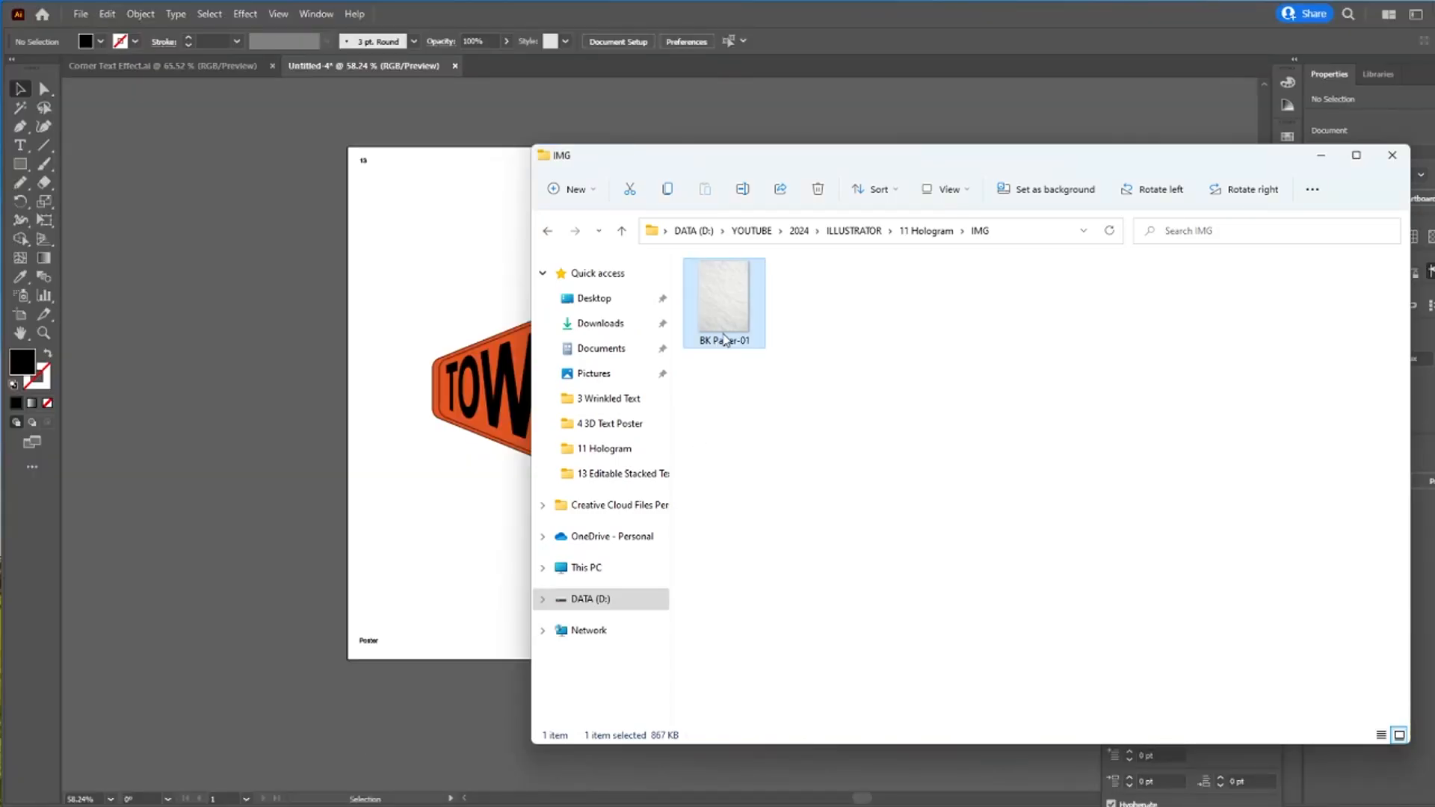
drag(724, 340, 468, 304)
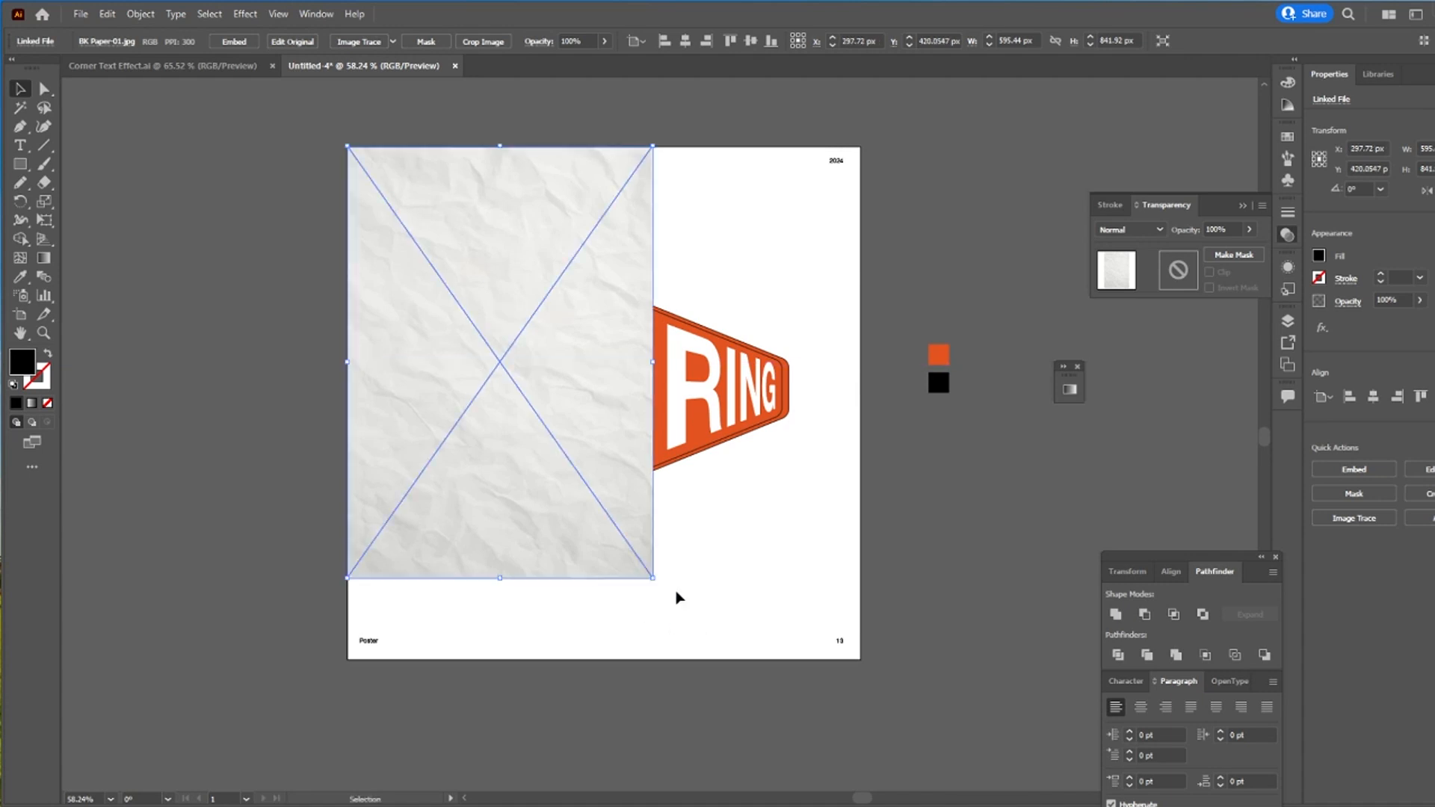
drag(655, 580, 859, 661)
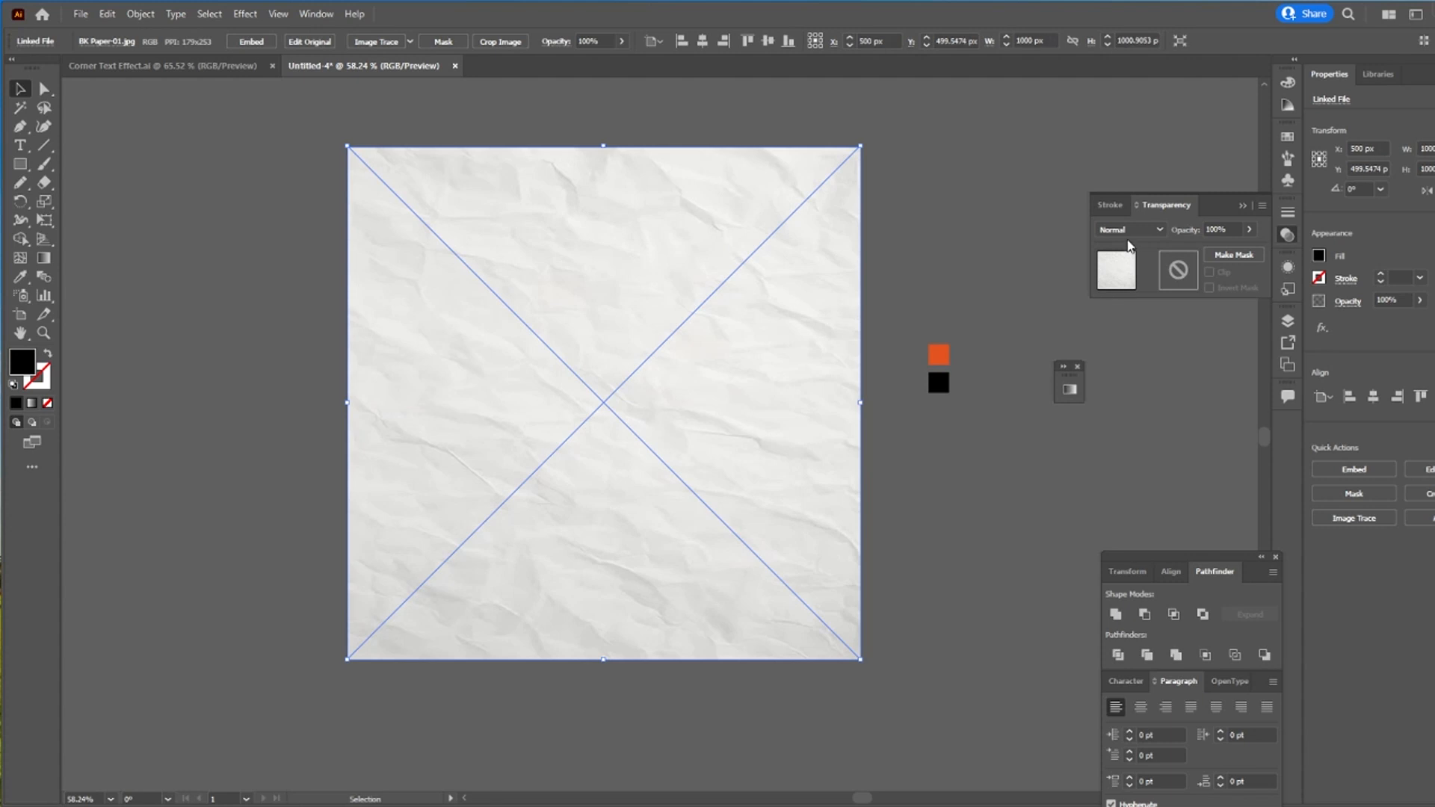
Step: Set the paper image's blending mode to Multiply and deselect it
click(1129, 231)
click(1130, 285)
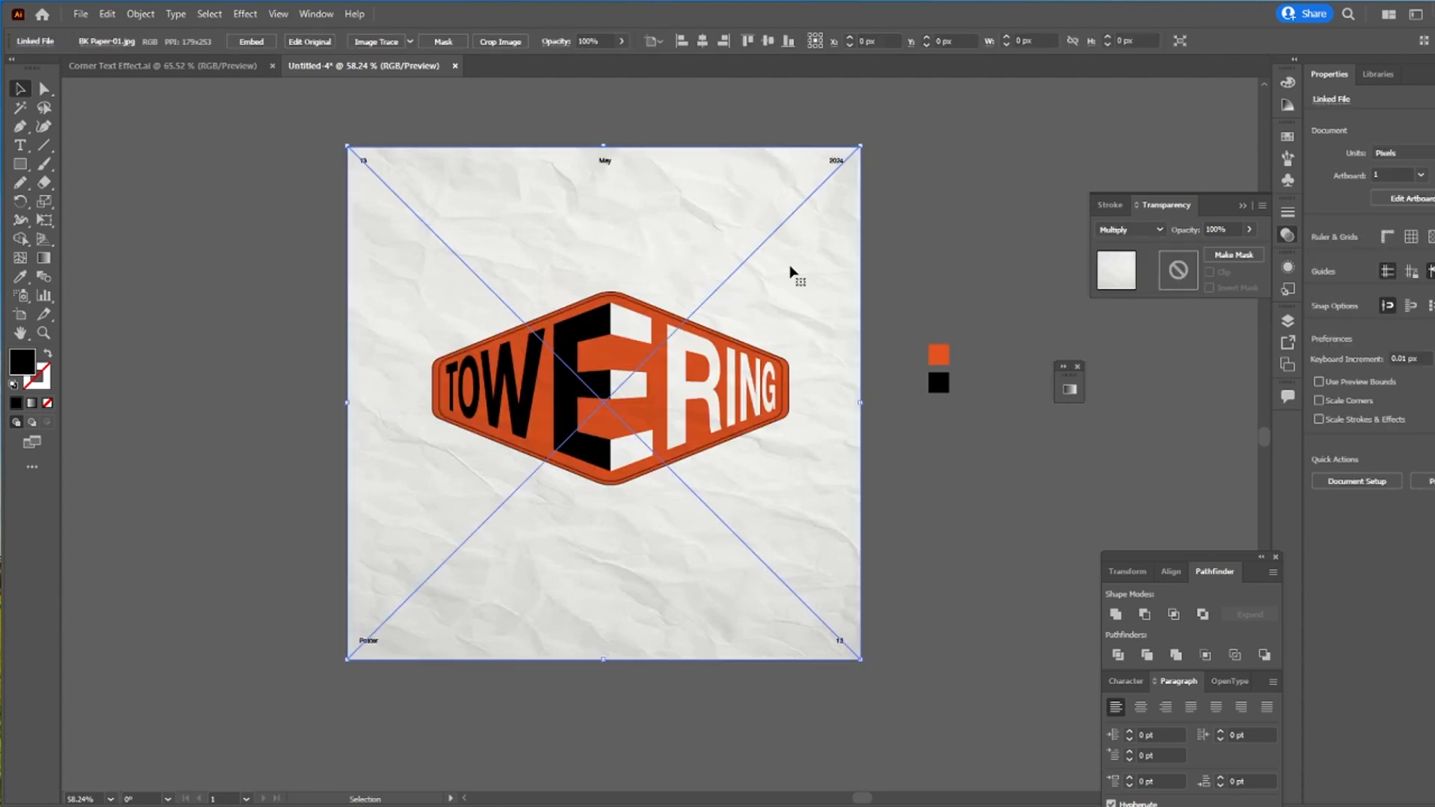
click(904, 277)
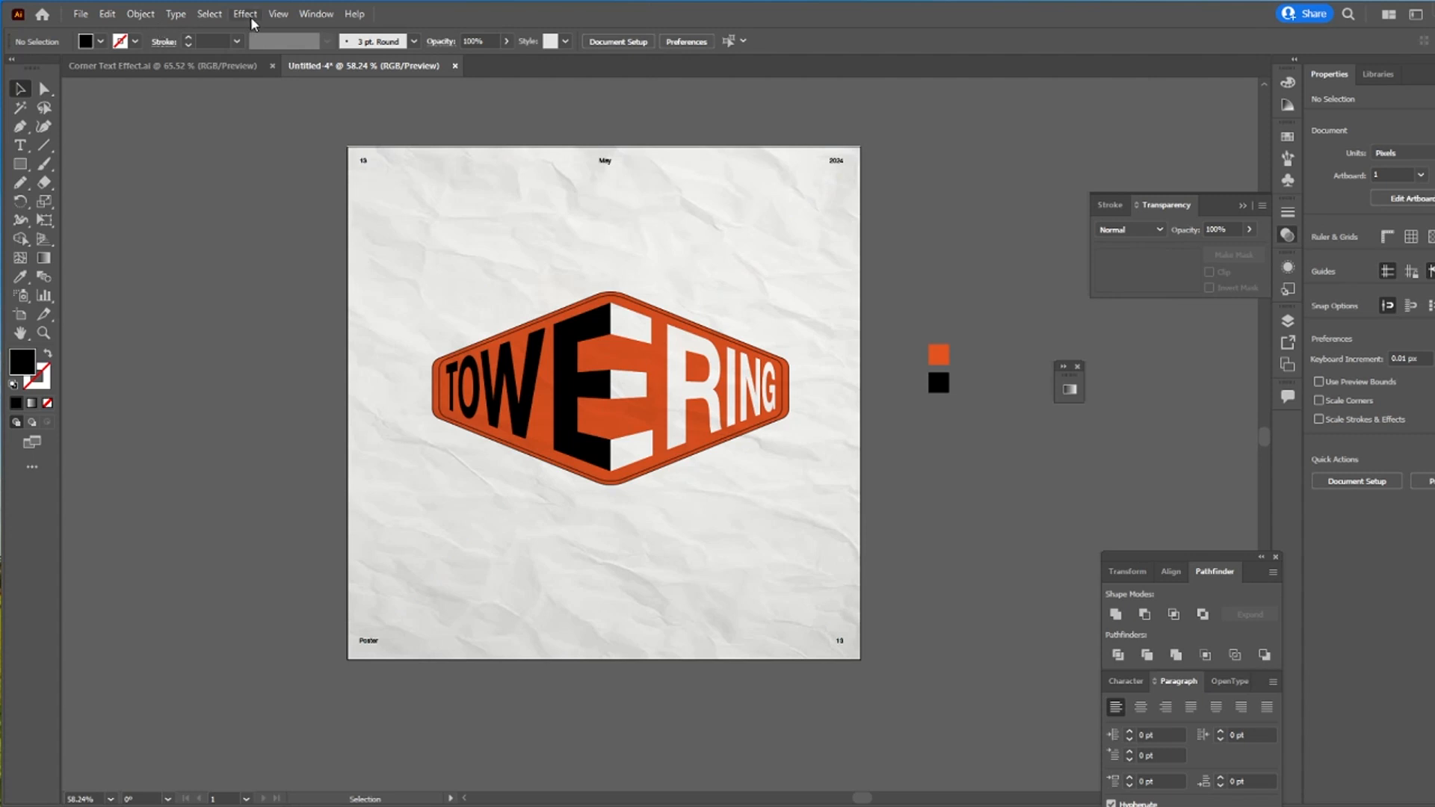
Step: Switch the display to Trim View and fit the finished poster in the window
click(278, 14)
click(329, 95)
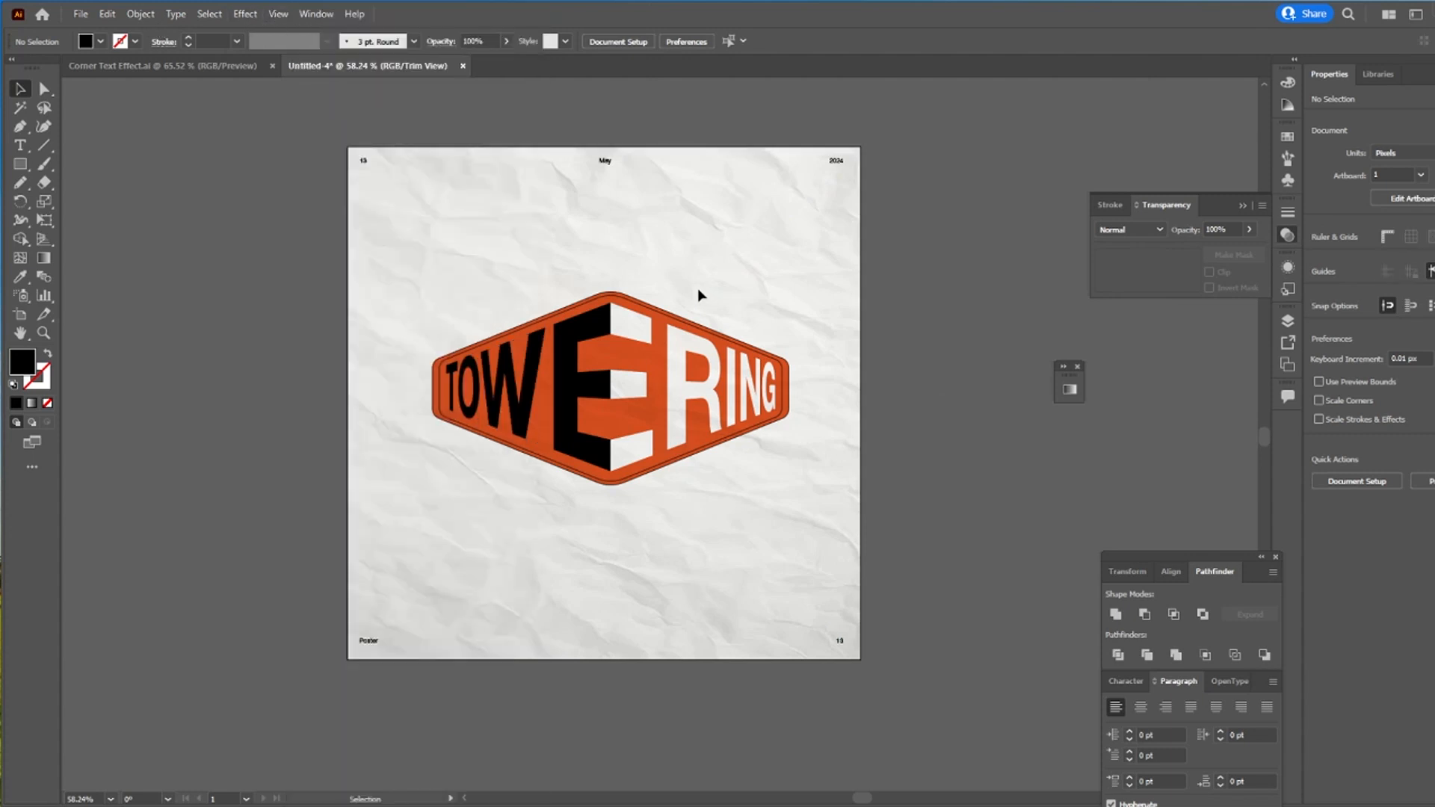
key(ctrl+0)
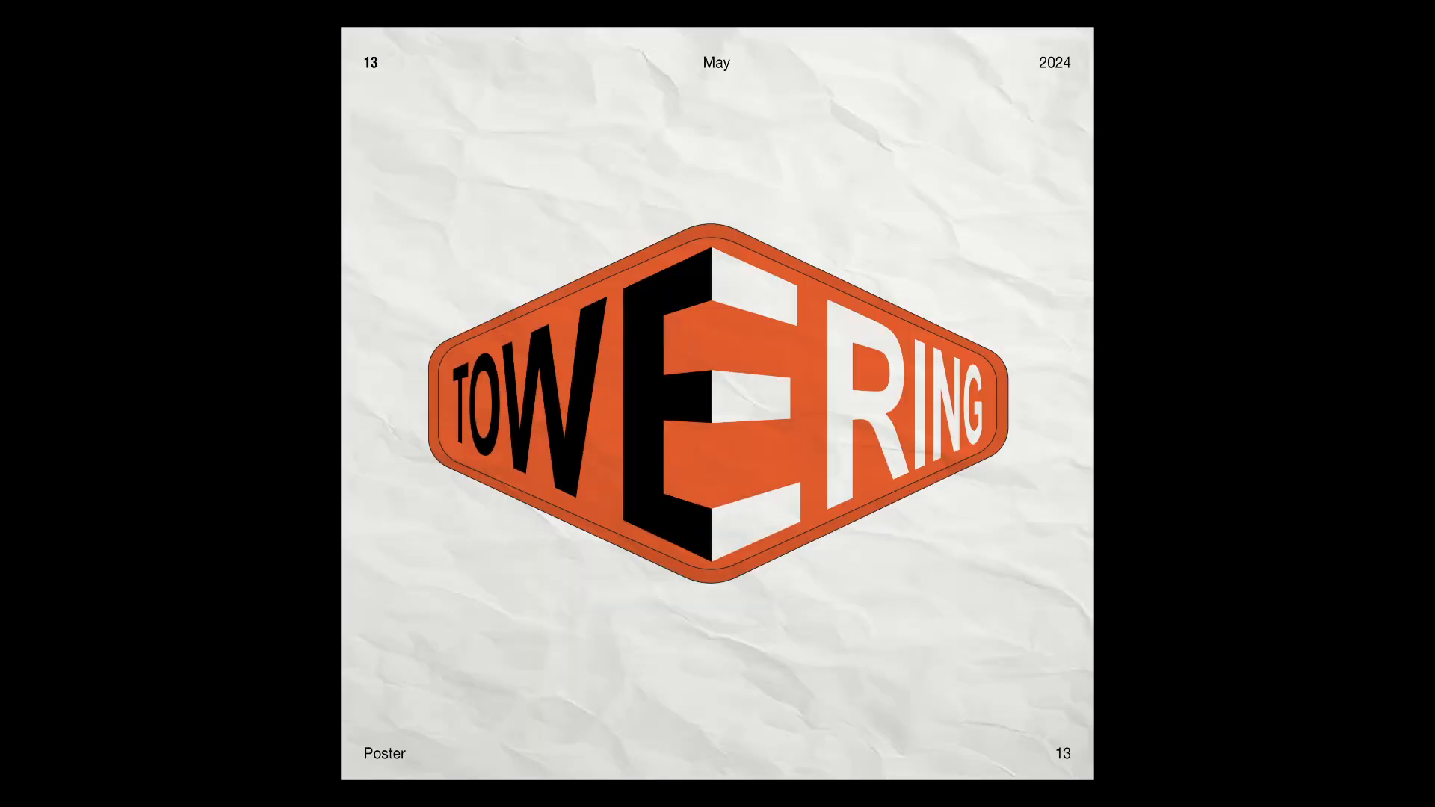